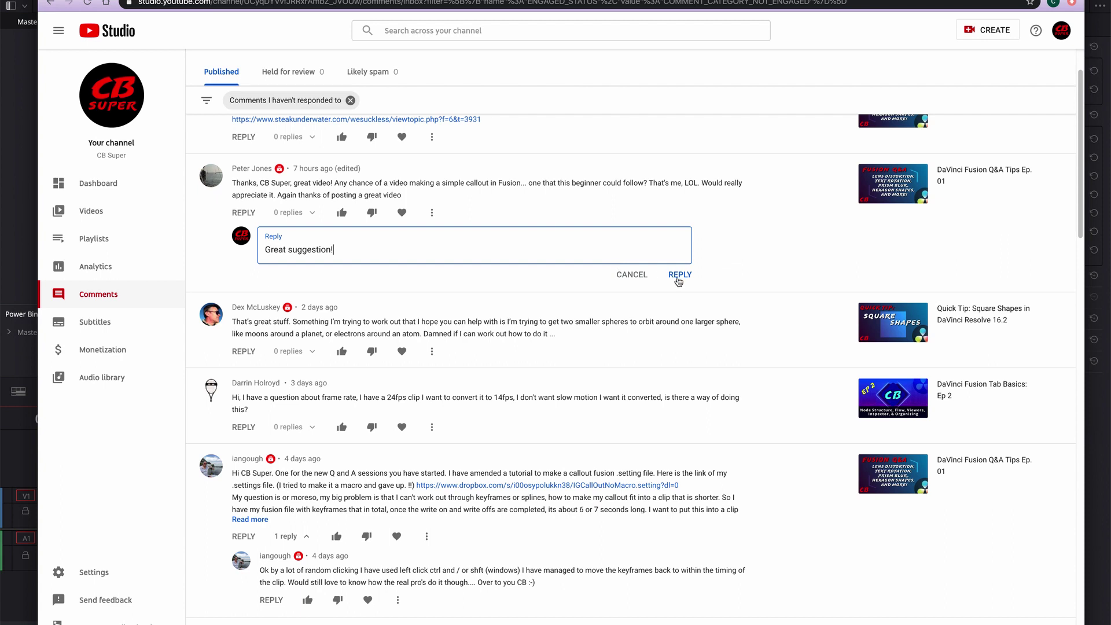
Post the reply "Great suggestion!" to the comment requesting a simple callout video and switch to DaVinci Resolve
{"action": "left_click", "coordinate": [680, 276]}
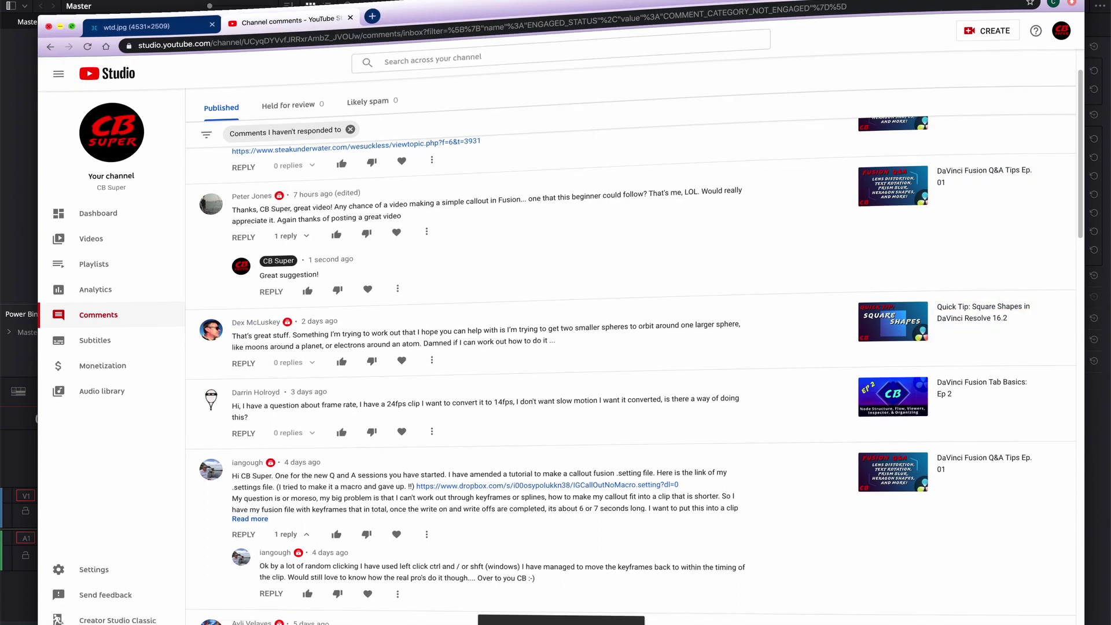
{"action": "key", "text": "super+Tab"}
{"action": "key", "text": "ctrl+n"}
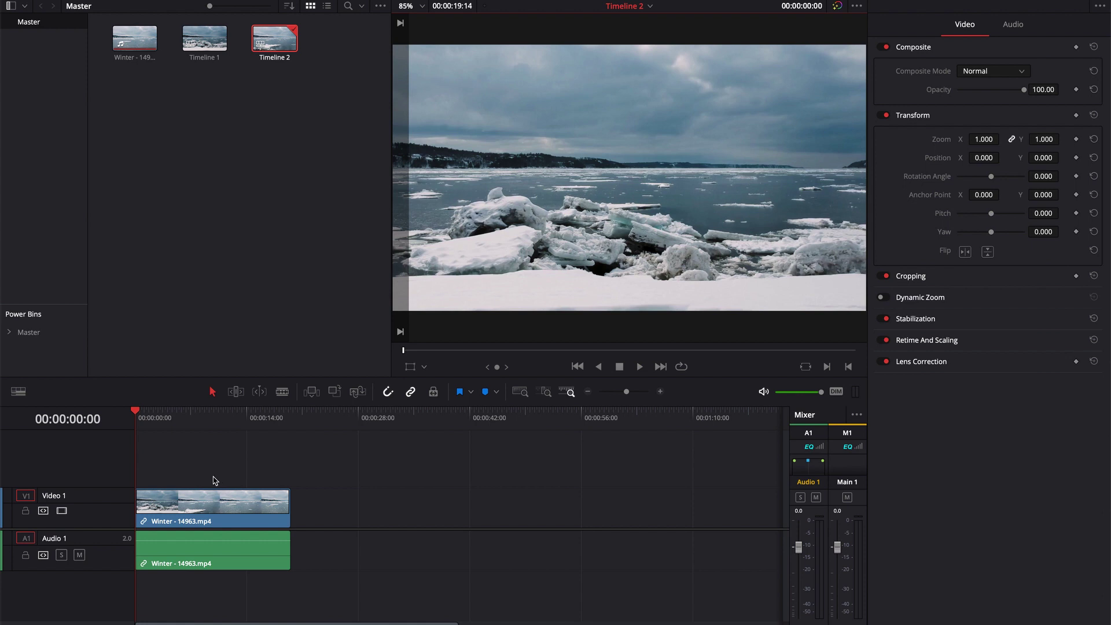
Preview the ice clip in Timeline 2, return the playhead to the start and open the clip in Fusion
{"action": "left_click_drag", "start_coordinate": [150, 419], "coordinate": [180, 423]}
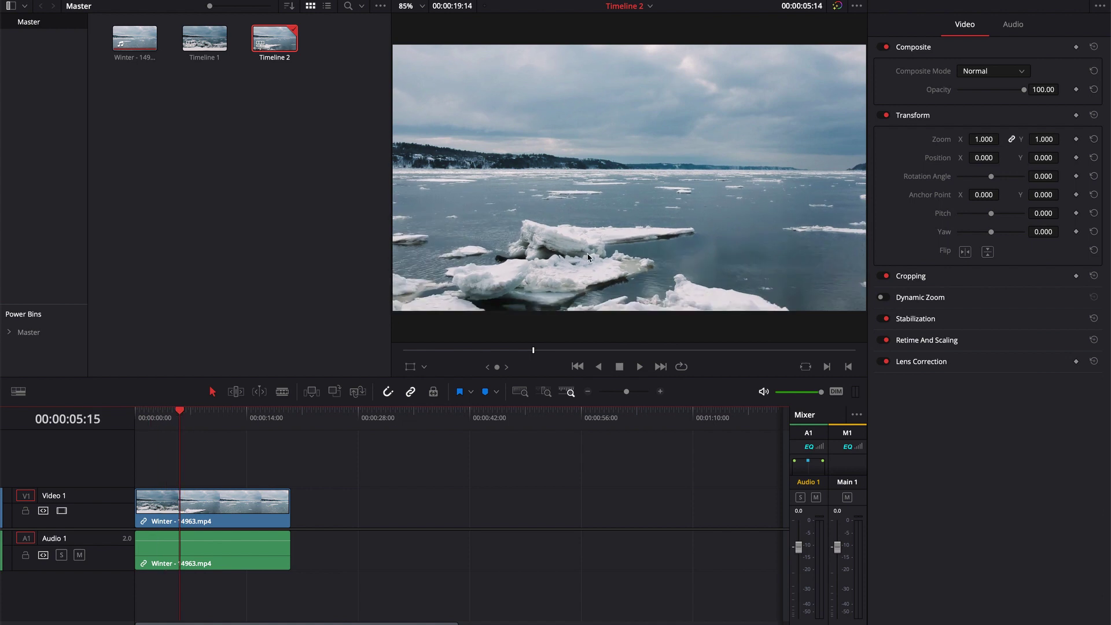
{"action": "key", "text": "Home"}
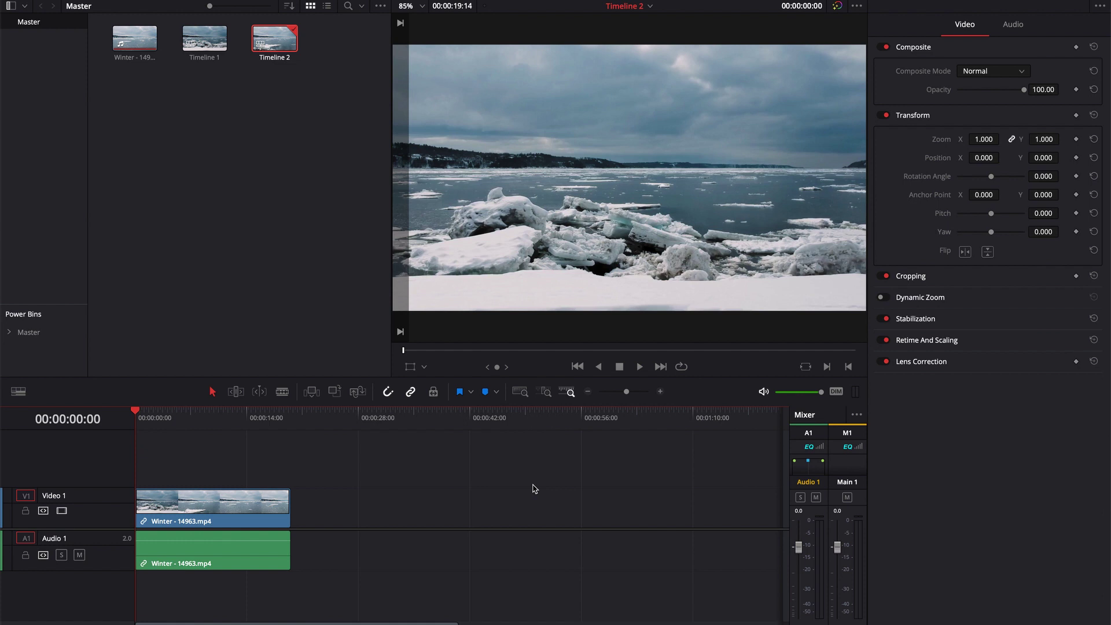
{"action": "key", "text": "shift+5"}
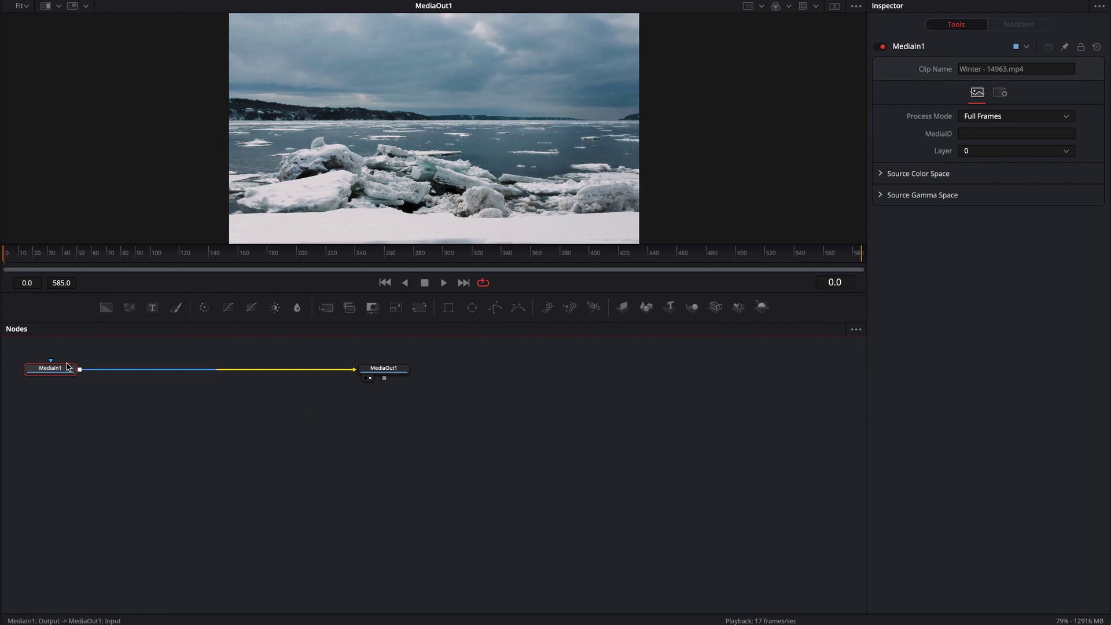
Move MediaIn1 and MediaOut1 together toward the middle of the node graph and scrub the clip to frame 101
{"action": "left_click", "coordinate": [95, 367]}
{"action": "left_click_drag", "start_coordinate": [29, 349], "coordinate": [565, 464]}
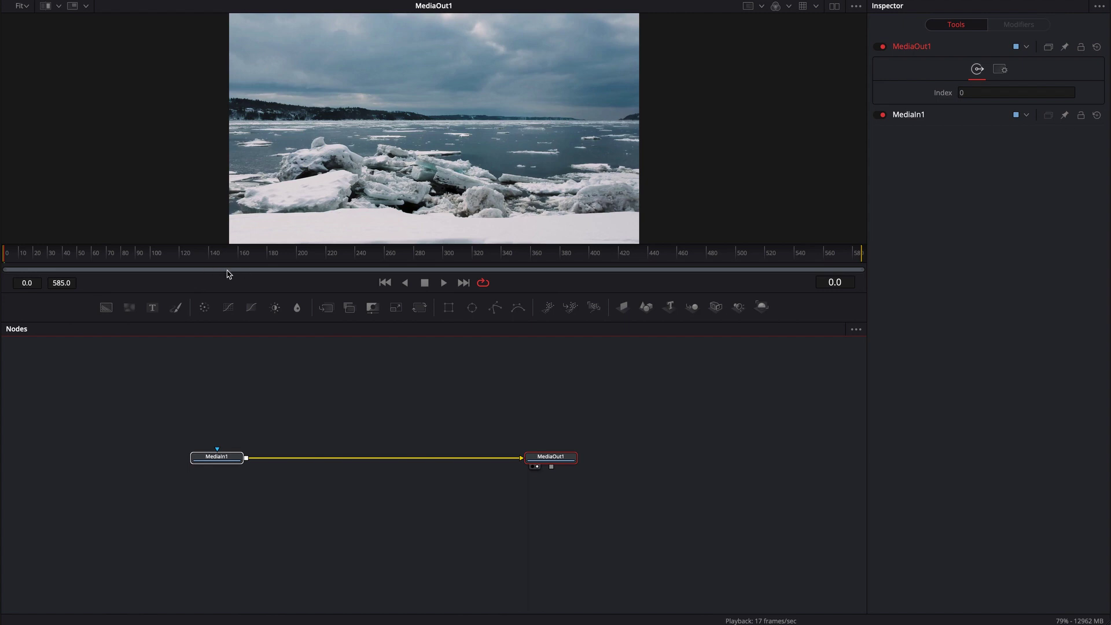
{"action": "left_click_drag", "start_coordinate": [64, 253], "coordinate": [271, 266]}
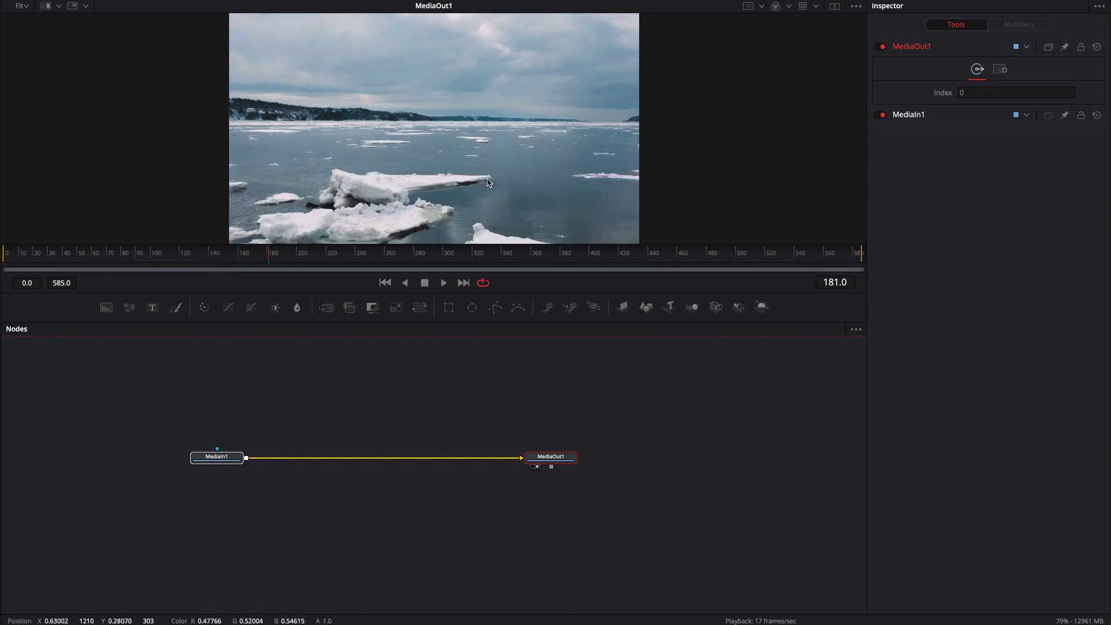
{"action": "left_click_drag", "start_coordinate": [276, 259], "coordinate": [156, 259]}
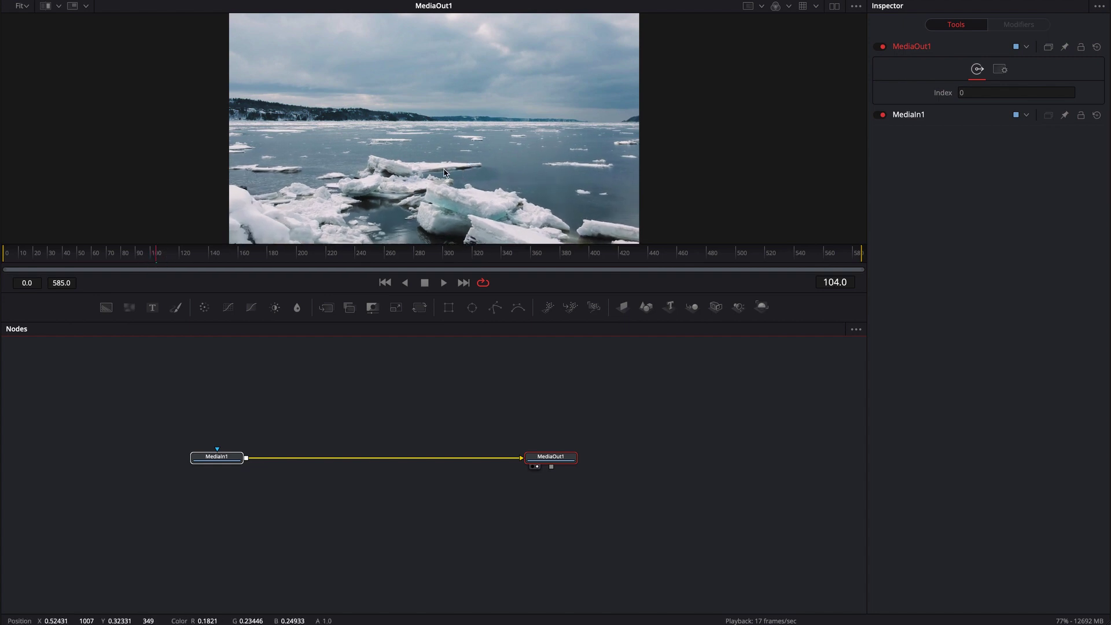
{"action": "mouse_move", "coordinate": [154, 257]}
{"action": "left_mouse_down"}
{"action": "mouse_move", "coordinate": [136, 260]}
{"action": "mouse_move", "coordinate": [271, 260]}
{"action": "mouse_move", "coordinate": [151, 260]}
{"action": "left_mouse_up"}
Spread MediaIn1 and MediaOut1 farther apart to make room for more nodes between them
{"action": "left_click", "coordinate": [339, 392]}
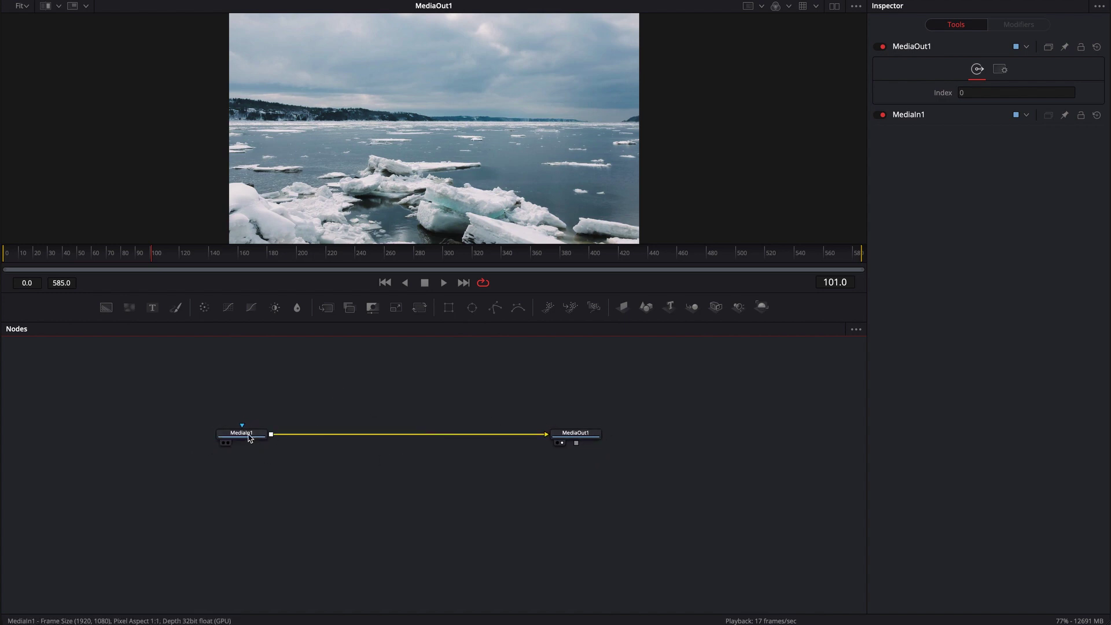
{"action": "left_click_drag", "start_coordinate": [247, 439], "coordinate": [214, 439]}
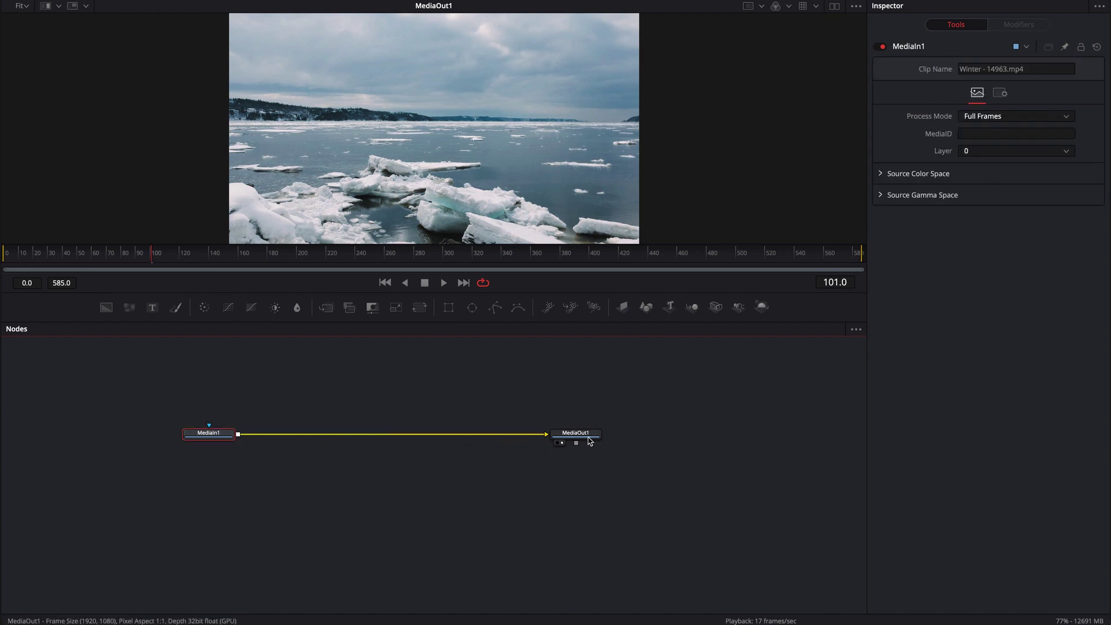
{"action": "left_click_drag", "start_coordinate": [578, 438], "coordinate": [644, 439]}
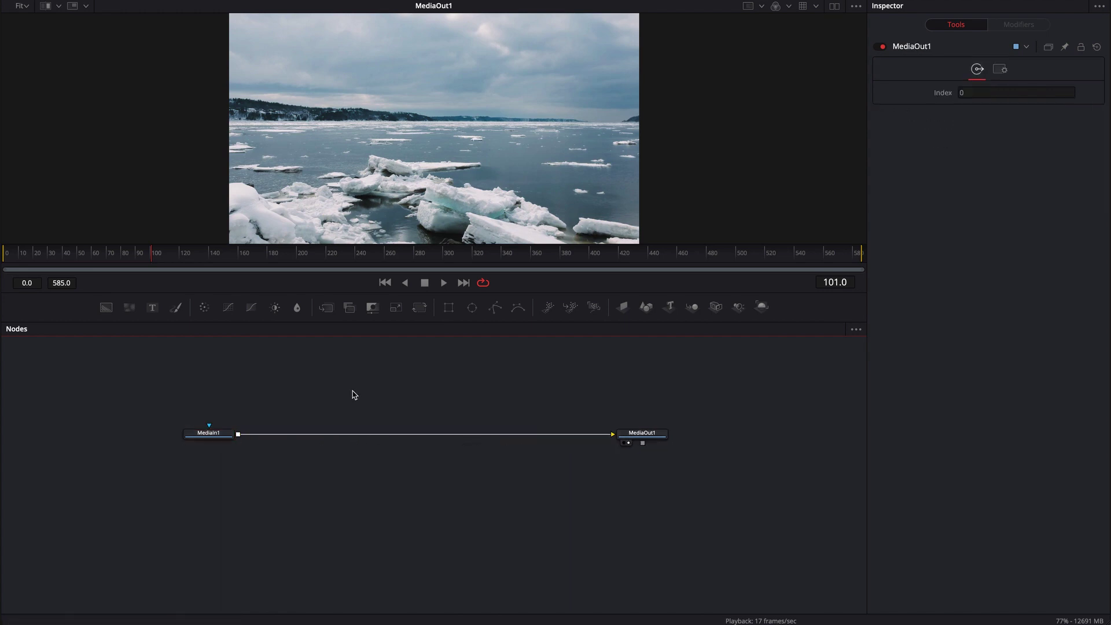
Add a Tracker (Tra) node directly after MediaIn1
{"action": "left_click", "coordinate": [218, 439]}
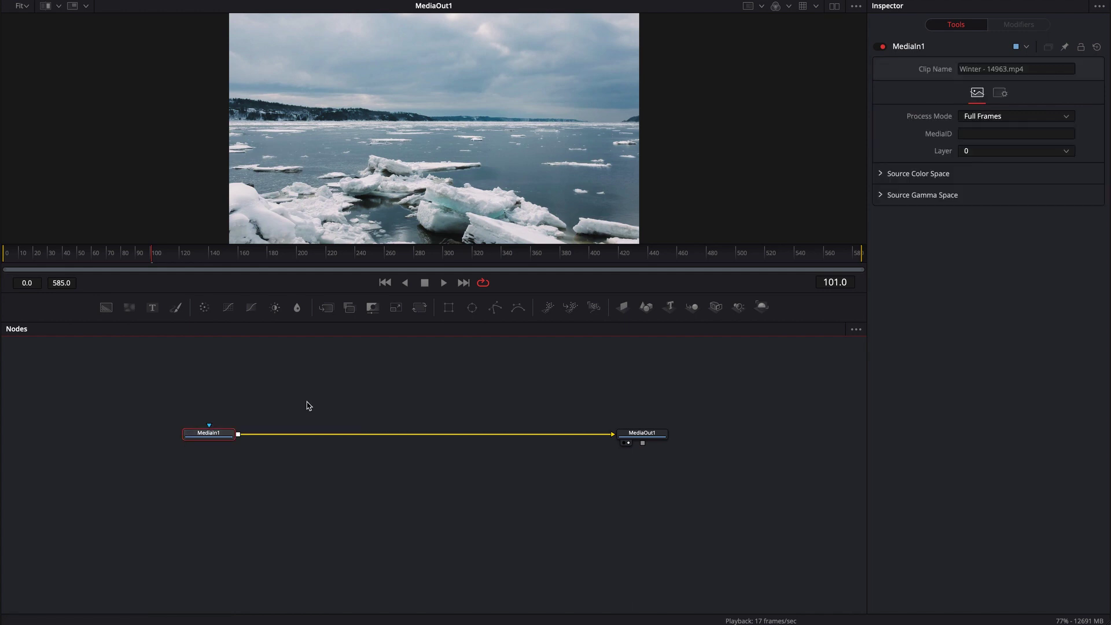
{"action": "key", "text": "shift+space"}
{"action": "type", "text": "track"}
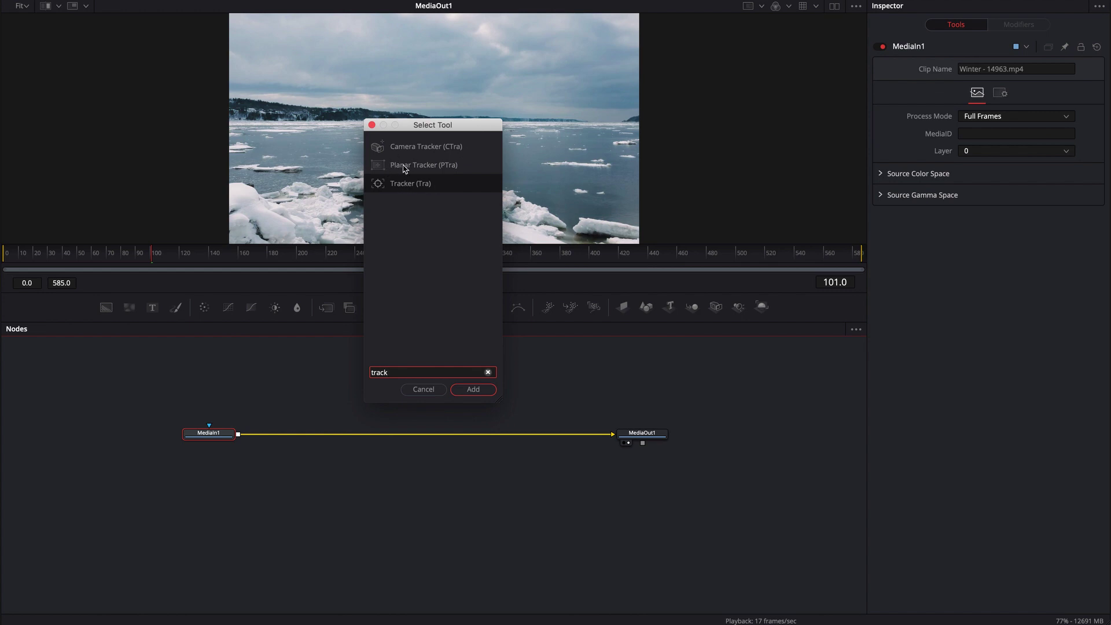
{"action": "left_click", "coordinate": [401, 184]}
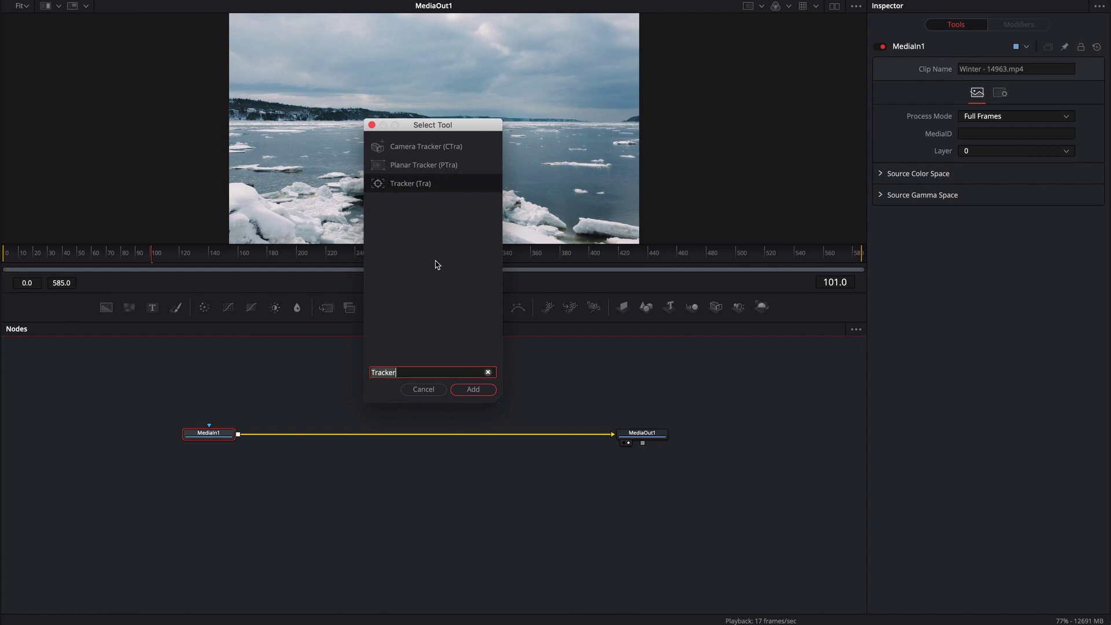
{"action": "left_click", "coordinate": [474, 390]}
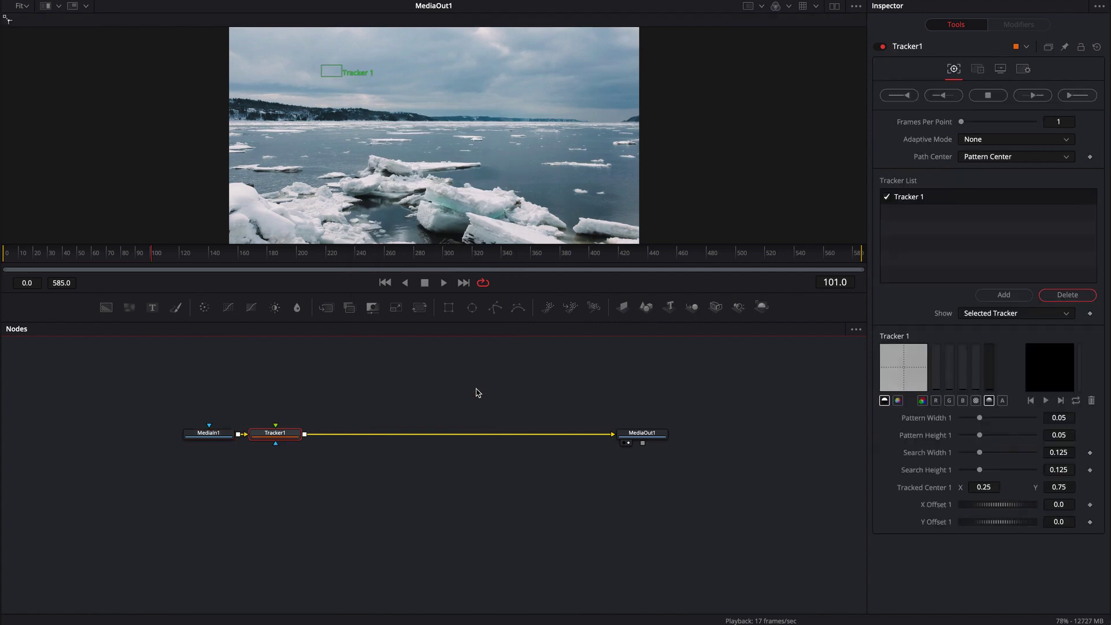
Go to frame 220 and place the tracker's pattern box on the pointed tip of the large ice floe
{"action": "mouse_move", "coordinate": [349, 68]}
{"action": "left_click_drag", "start_coordinate": [153, 261], "coordinate": [328, 258]}
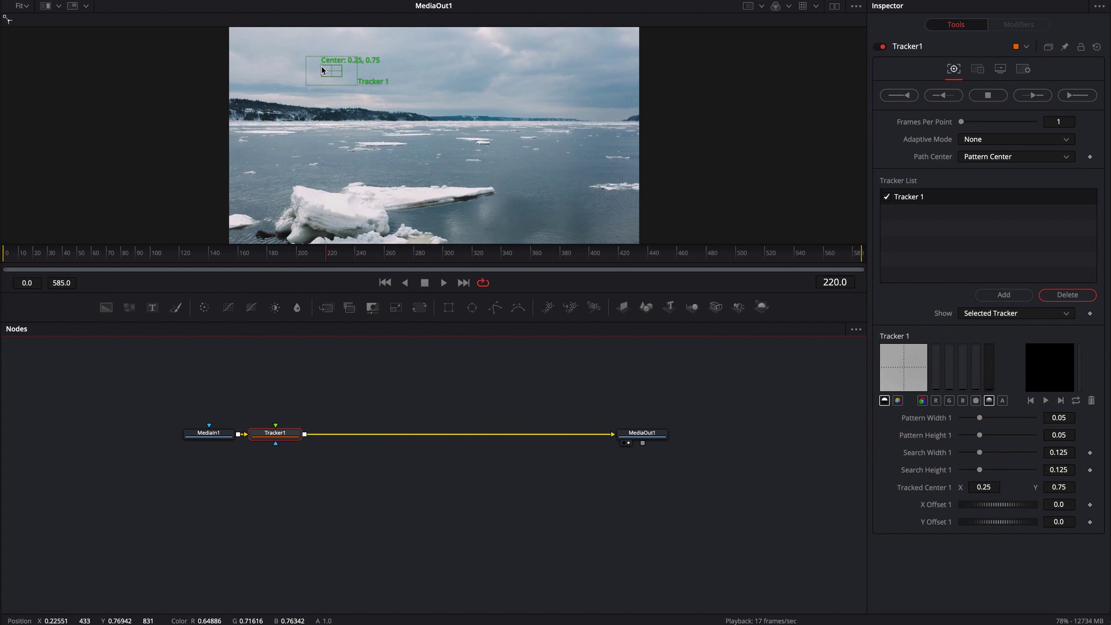
{"action": "left_click_drag", "start_coordinate": [322, 70], "coordinate": [485, 189]}
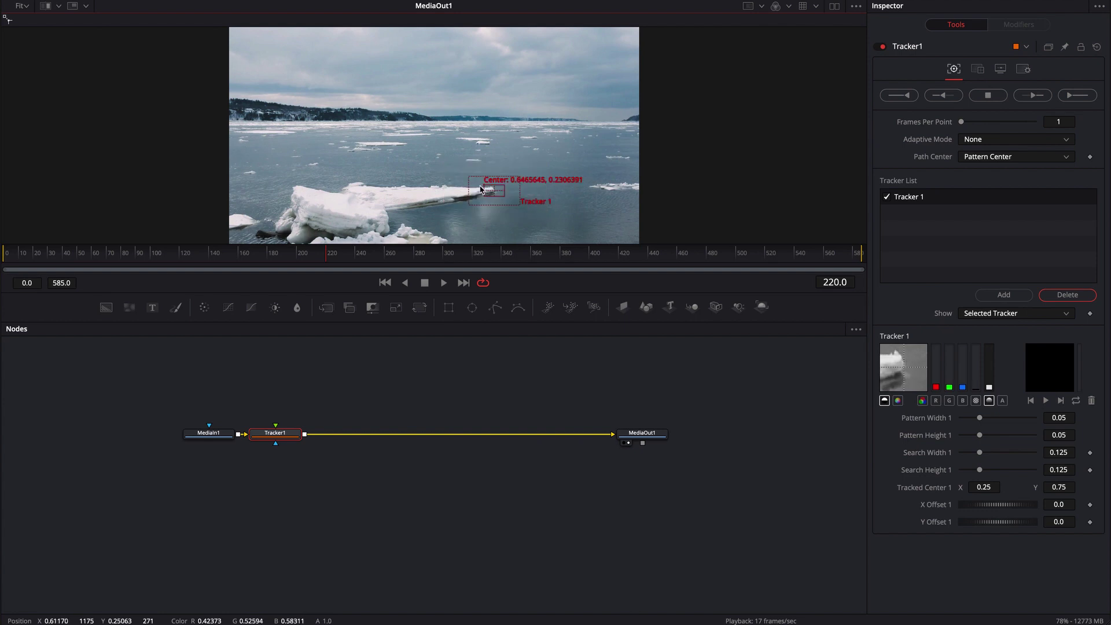
Track the ice tip backward from the current frame and stop the track at frame 113
{"action": "left_click", "coordinate": [942, 96]}
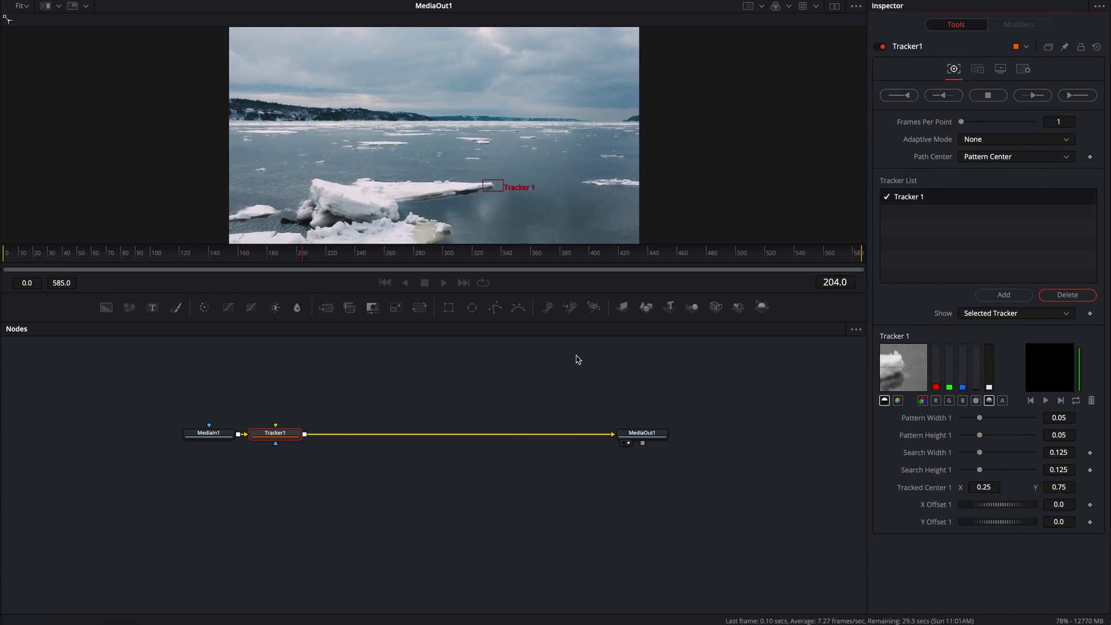
{"action": "left_click", "coordinate": [986, 96]}
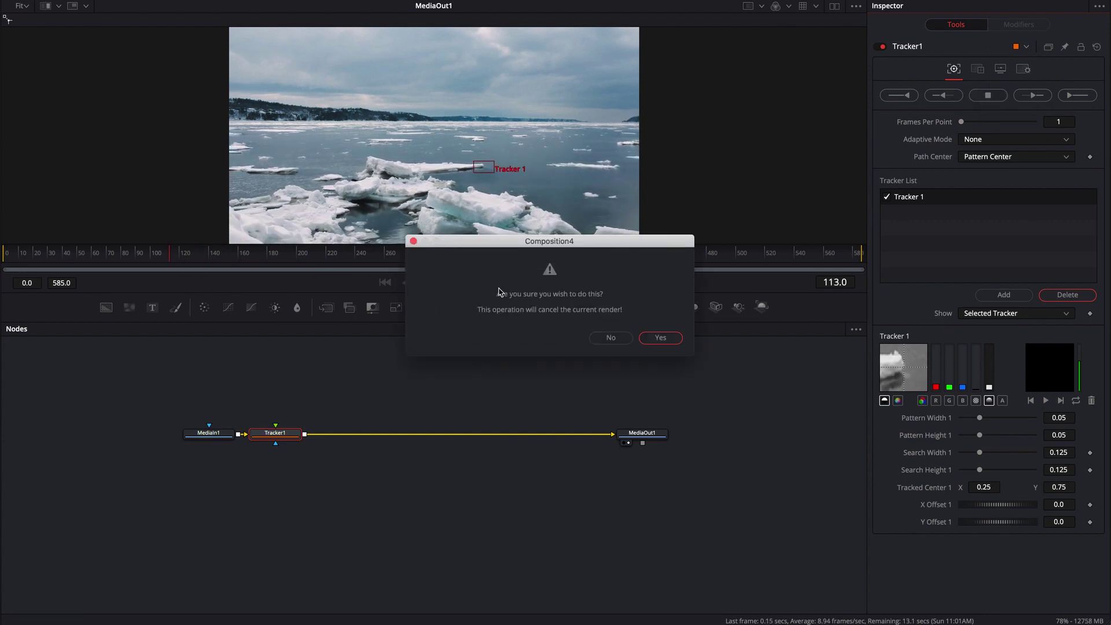
{"action": "left_click", "coordinate": [661, 338]}
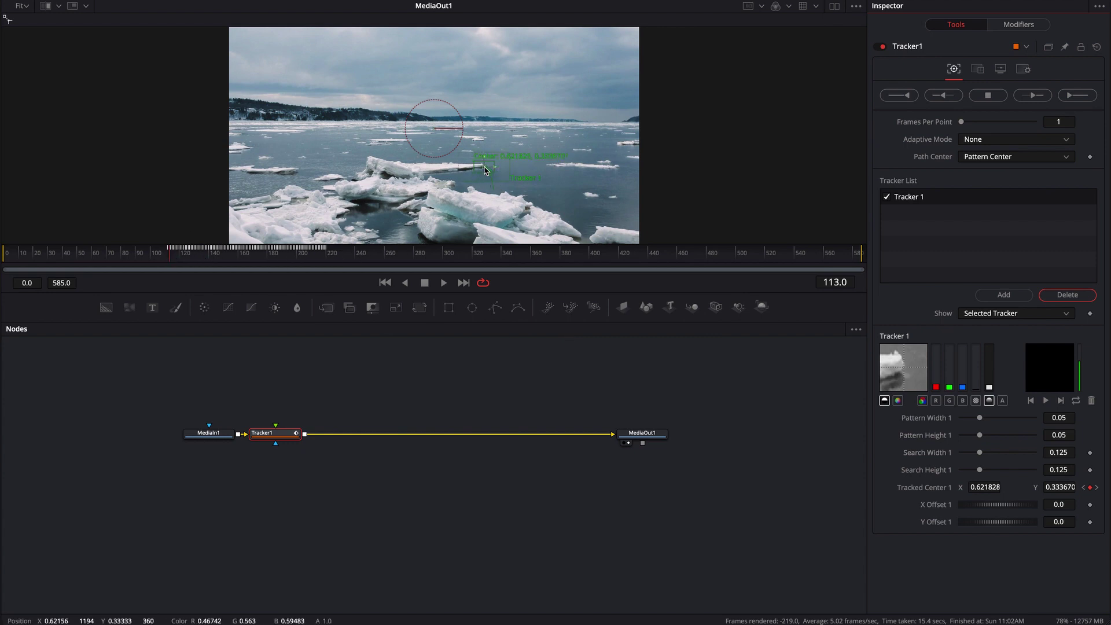
Play and scrub through the tracked range up close to check how well the tracker follows the ice tip
{"action": "key", "text": "Left"}
{"action": "key", "text": "Left"}
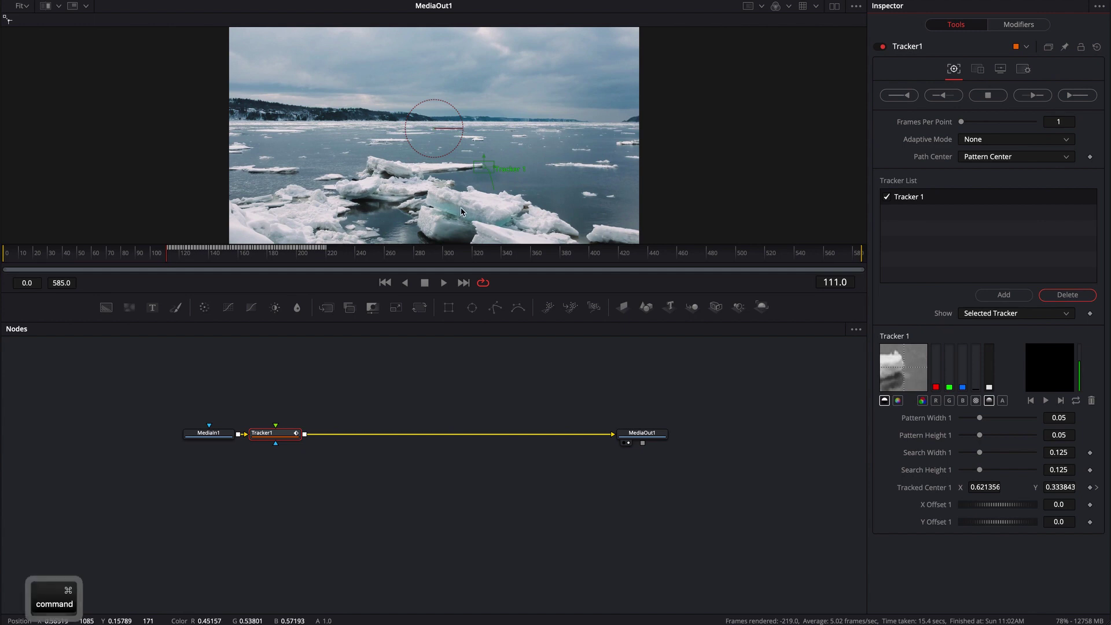
{"action": "scroll", "coordinate": [493, 172], "scroll_direction": "up", "scroll_amount": 3}
{"action": "key", "text": "space"}
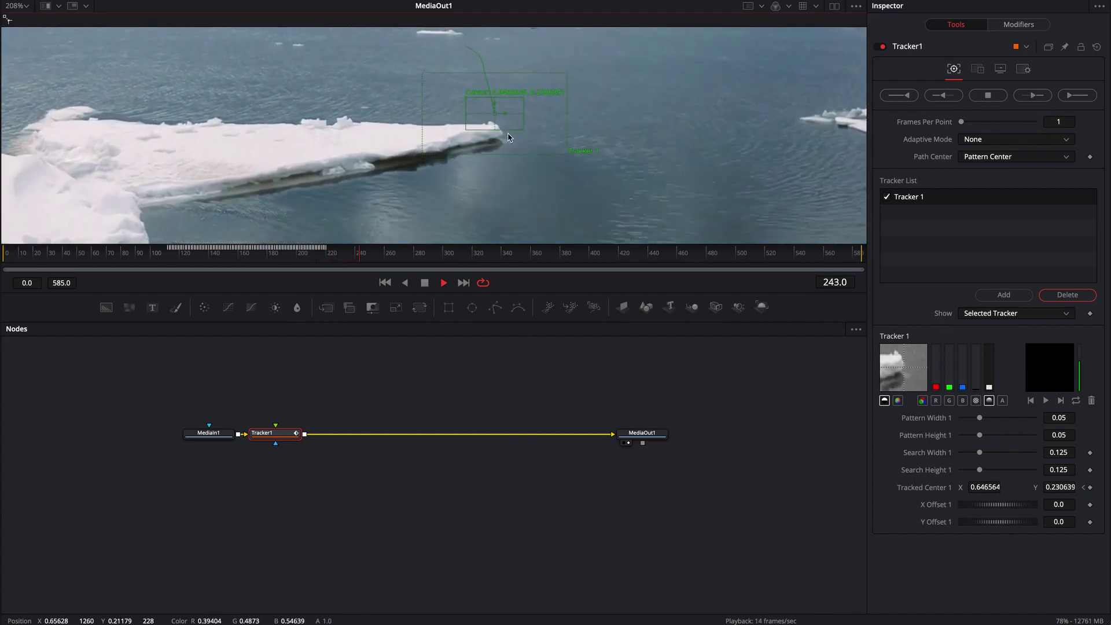
{"action": "key", "text": "space"}
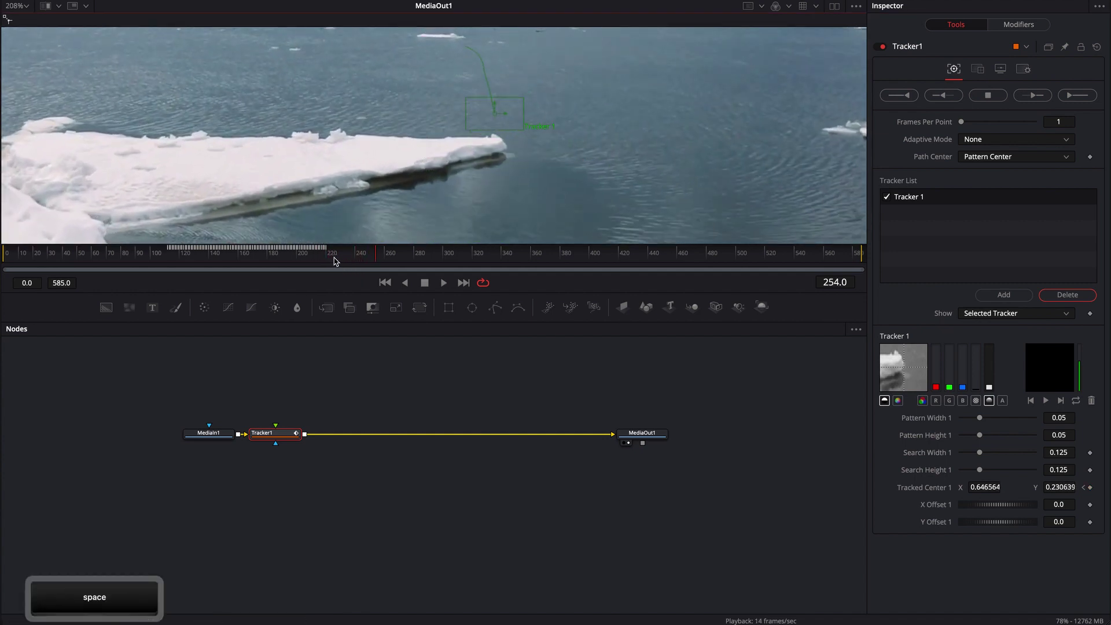
{"action": "left_click_drag", "start_coordinate": [378, 257], "coordinate": [268, 261]}
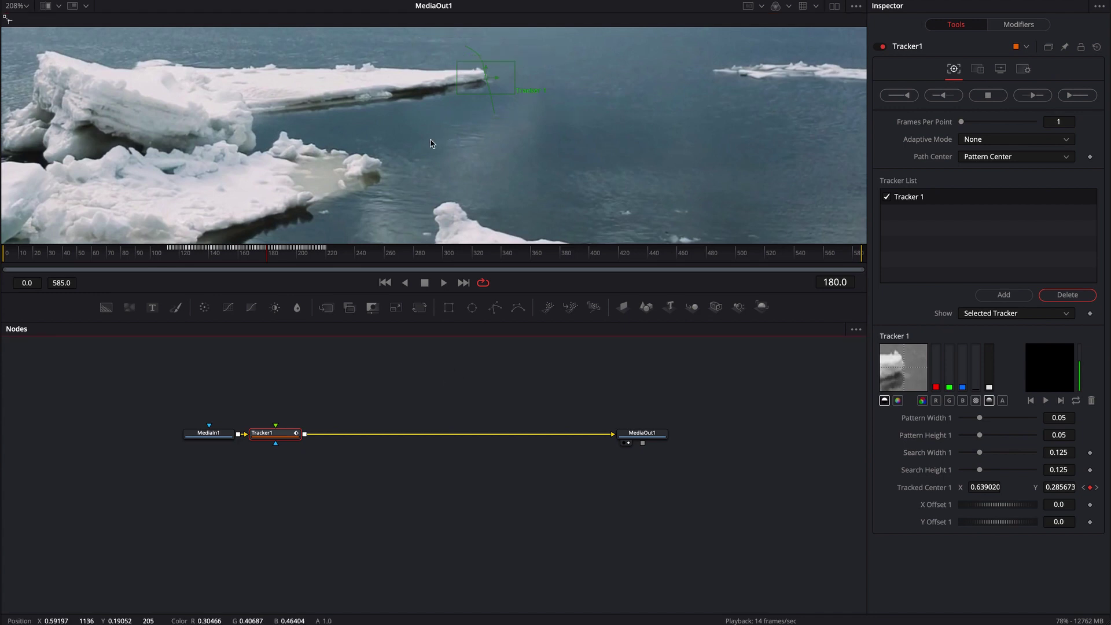
{"action": "scroll", "coordinate": [434, 142], "scroll_direction": "down", "scroll_amount": 5}
{"action": "left_click_drag", "start_coordinate": [431, 138], "coordinate": [442, 188]}
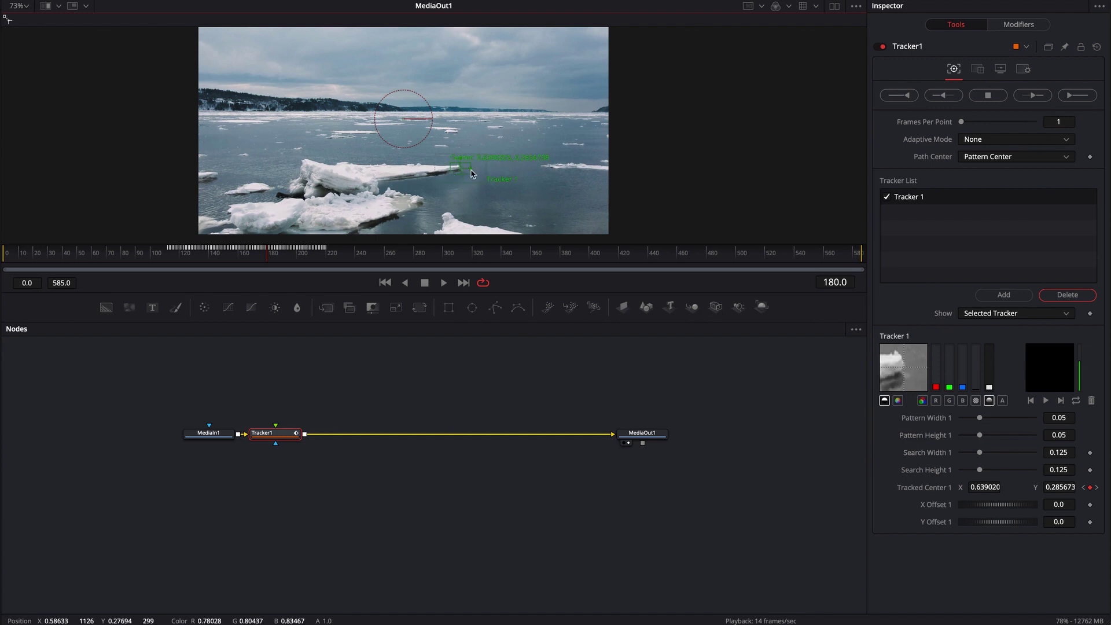
{"action": "left_click_drag", "start_coordinate": [372, 414], "coordinate": [362, 437]}
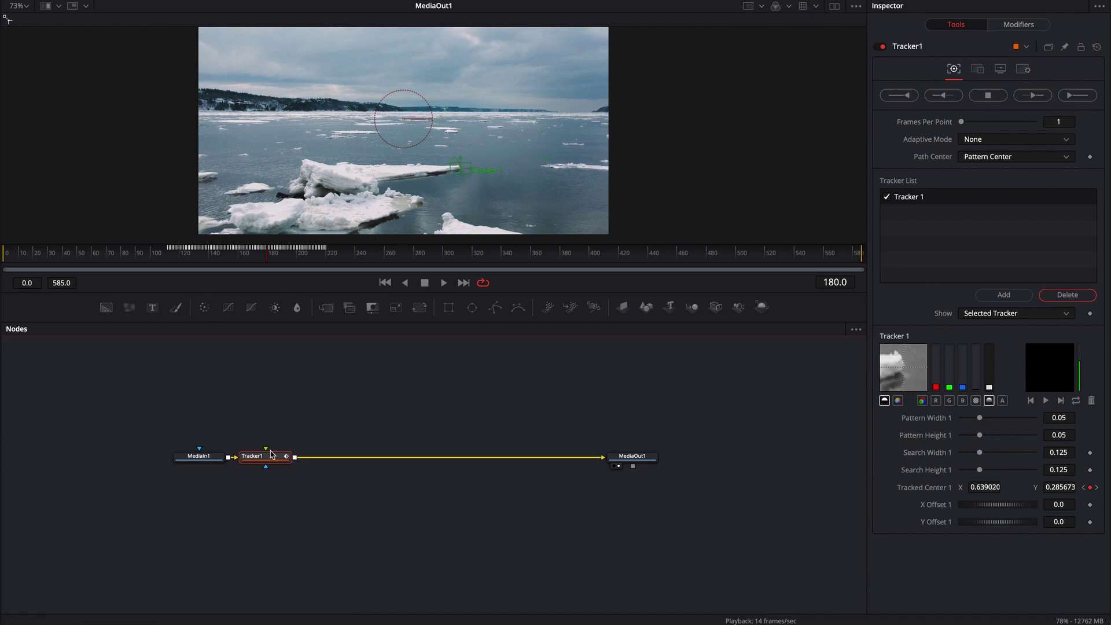
Set Tracker1's operation to Match Move
{"action": "left_click", "coordinate": [977, 70]}
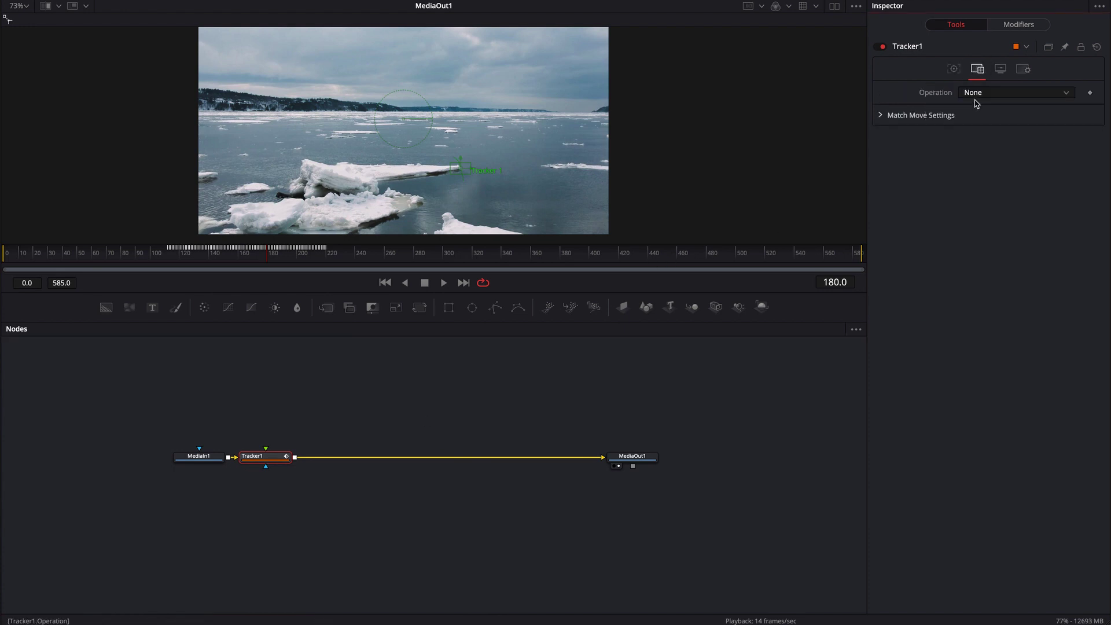
{"action": "left_click", "coordinate": [962, 94]}
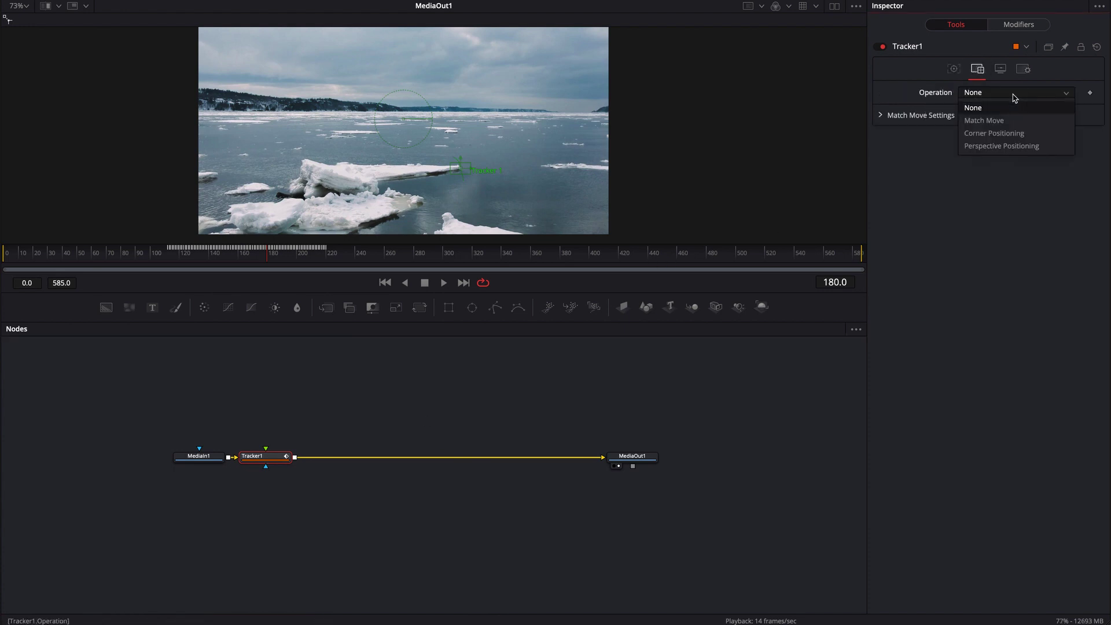
{"action": "left_click", "coordinate": [992, 121]}
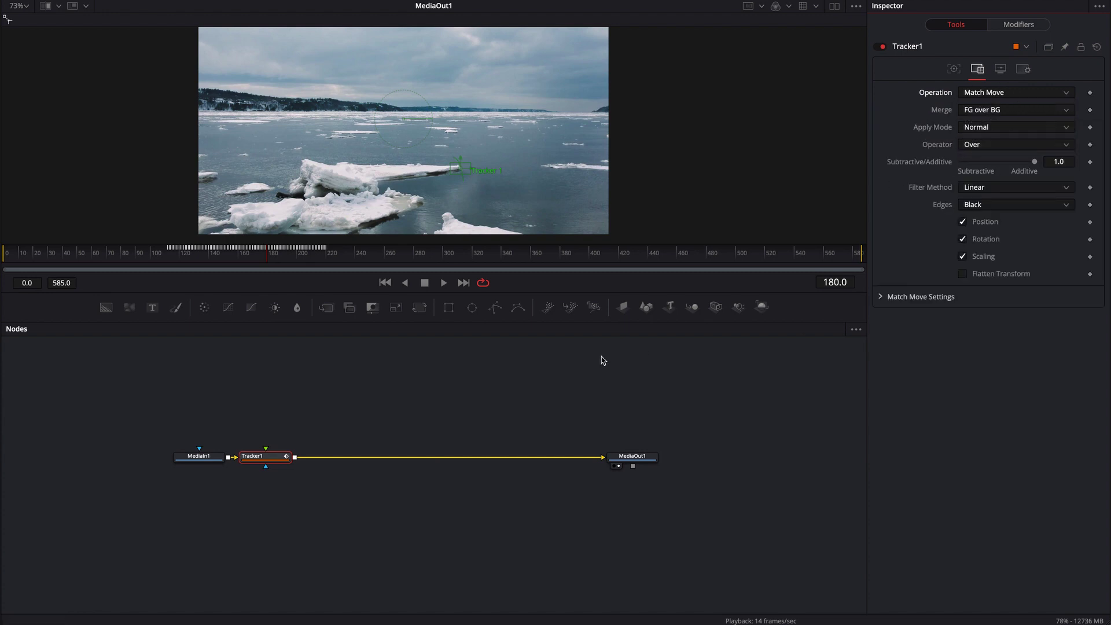
Lift Tracker1 out of the node line and place it above MediaIn1
{"action": "left_click_drag", "start_coordinate": [408, 397], "coordinate": [413, 463]}
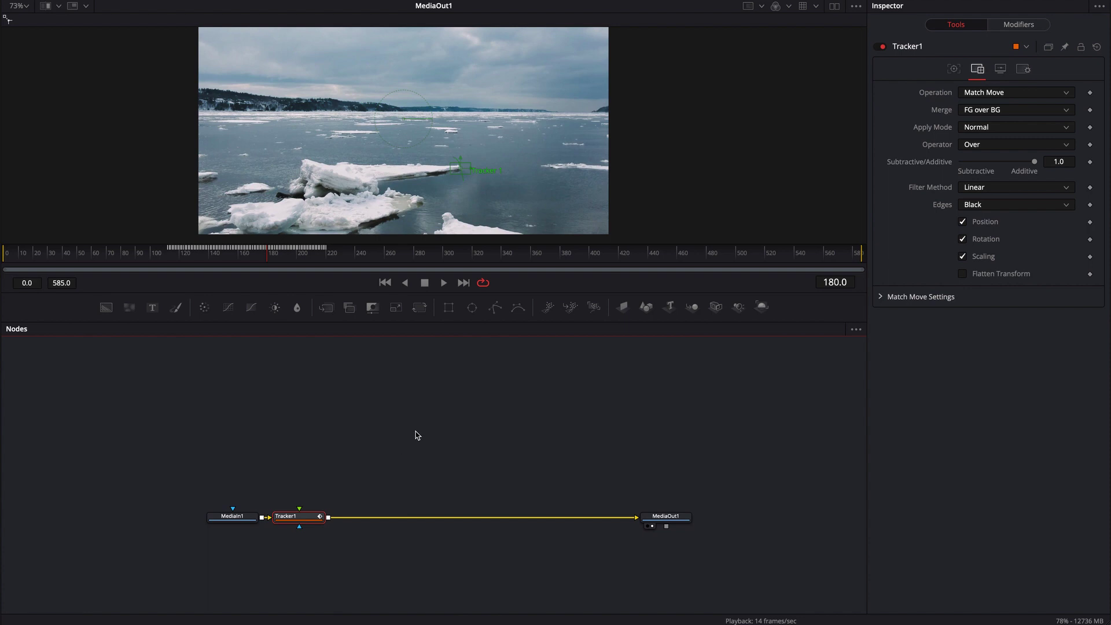
{"action": "left_click_drag", "start_coordinate": [231, 517], "coordinate": [198, 516]}
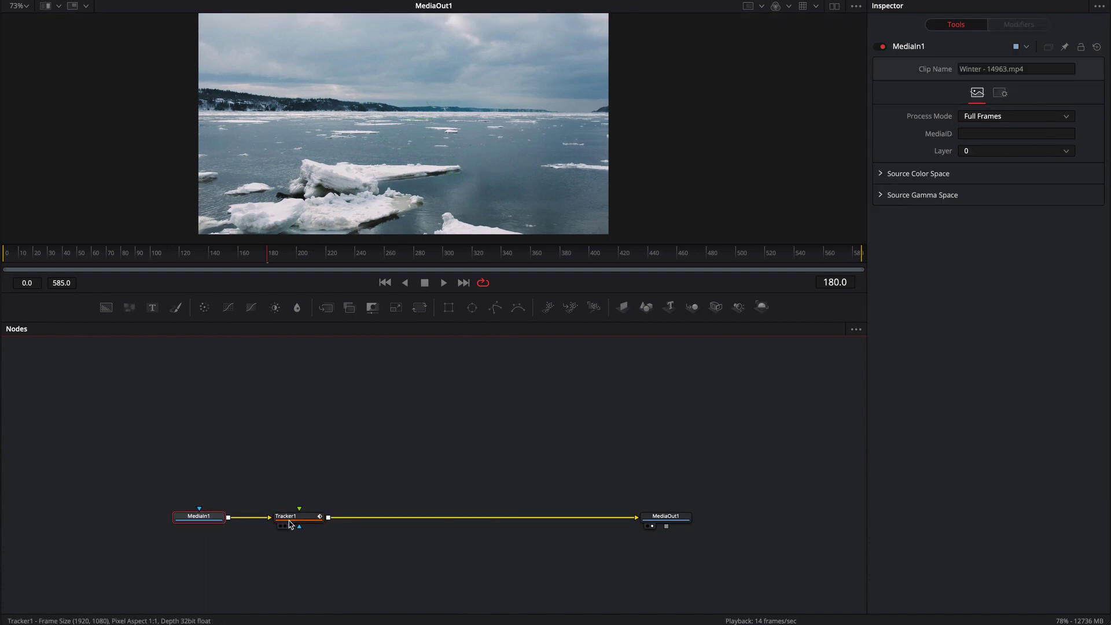
{"action": "left_click_drag", "start_coordinate": [290, 524], "coordinate": [225, 435]}
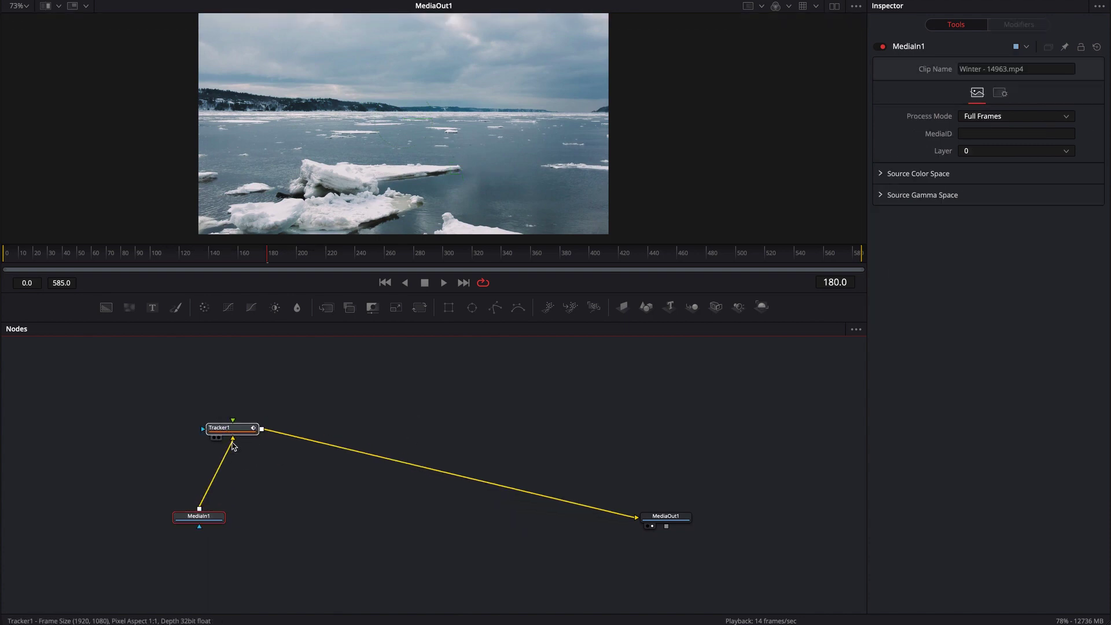
Disconnect Tracker1 from MediaOut1, wire MediaIn1 straight to MediaOut1, and merge Tracker1's output over it with a Merge node
{"action": "left_click_drag", "start_coordinate": [635, 517], "coordinate": [463, 497]}
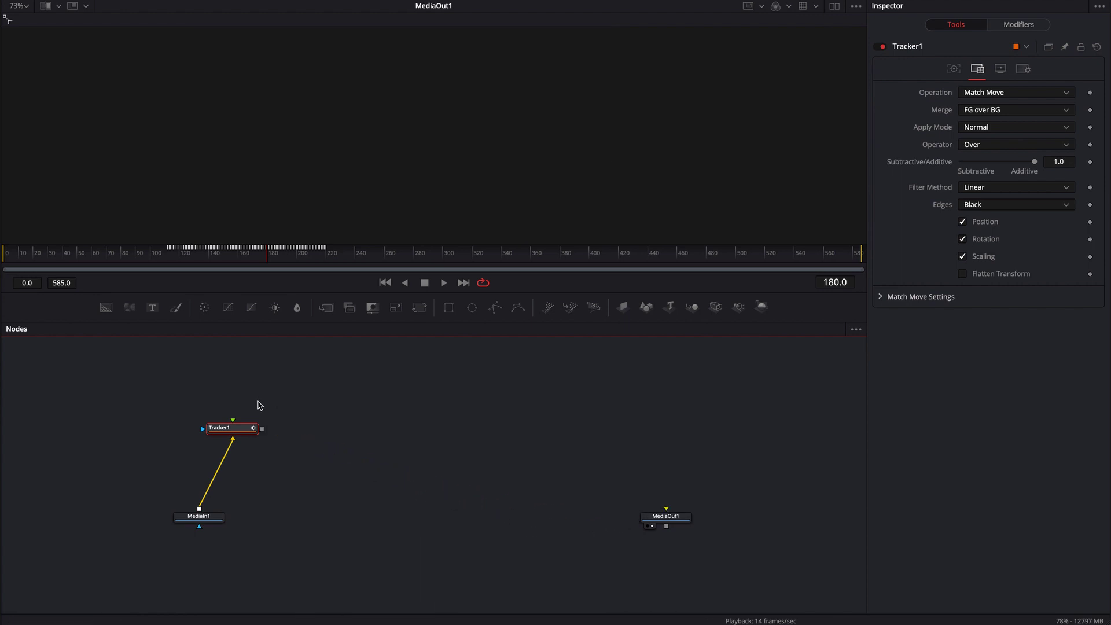
{"action": "left_click_drag", "start_coordinate": [224, 427], "coordinate": [296, 432]}
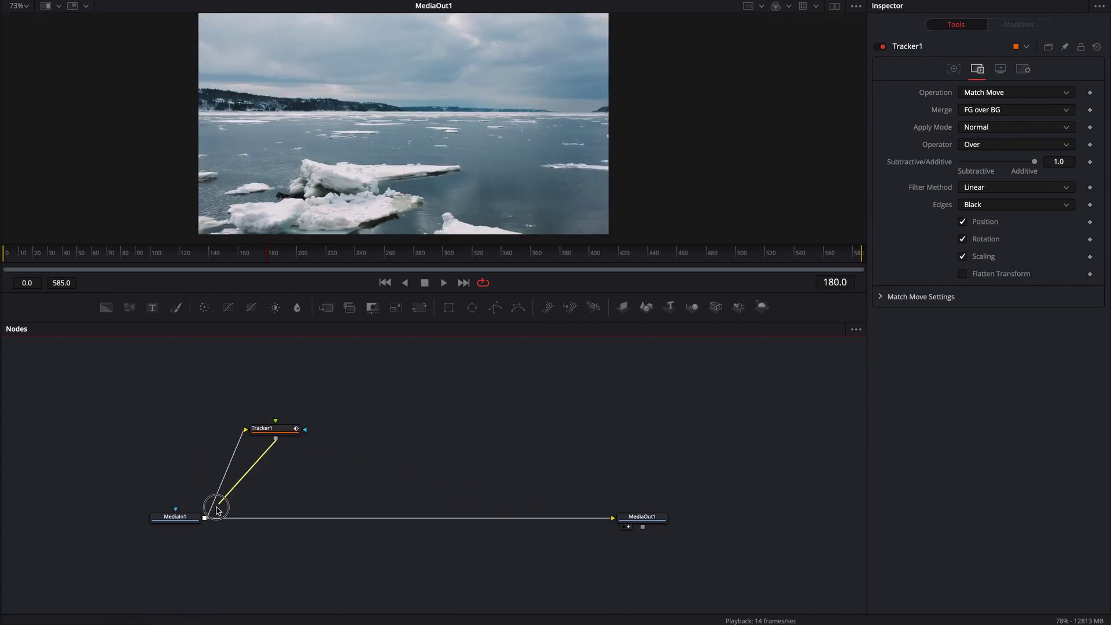
{"action": "left_click_drag", "start_coordinate": [217, 509], "coordinate": [207, 518]}
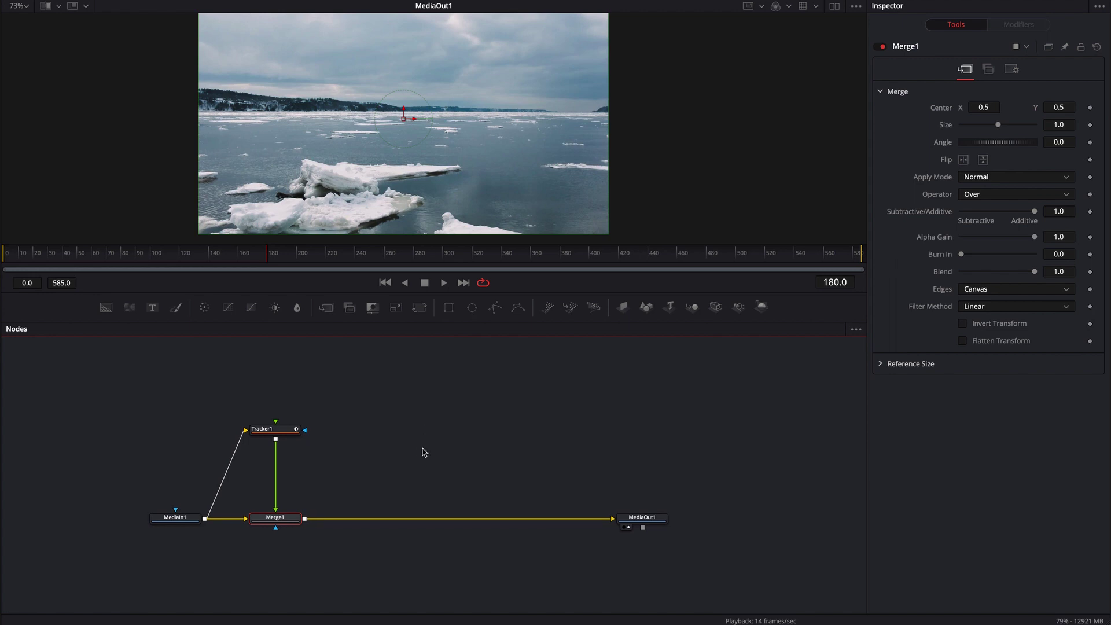
Add a Text node in the free space above Tracker1, show it in the viewer, and move it aside
{"action": "scroll", "coordinate": [415, 486], "scroll_direction": "up", "scroll_amount": 3}
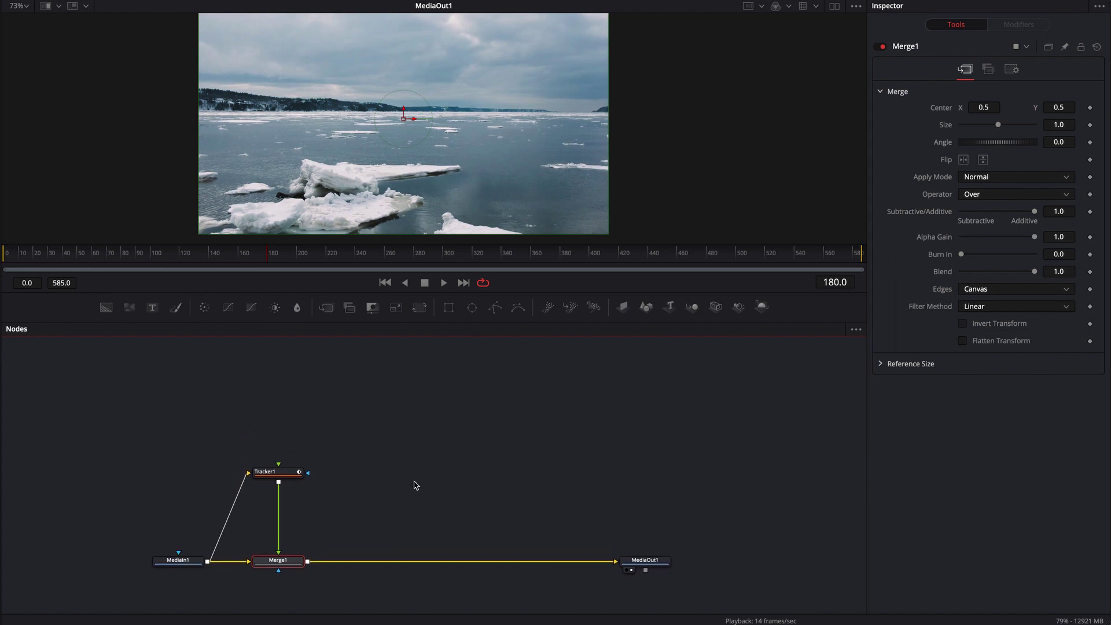
{"action": "left_click", "coordinate": [444, 466]}
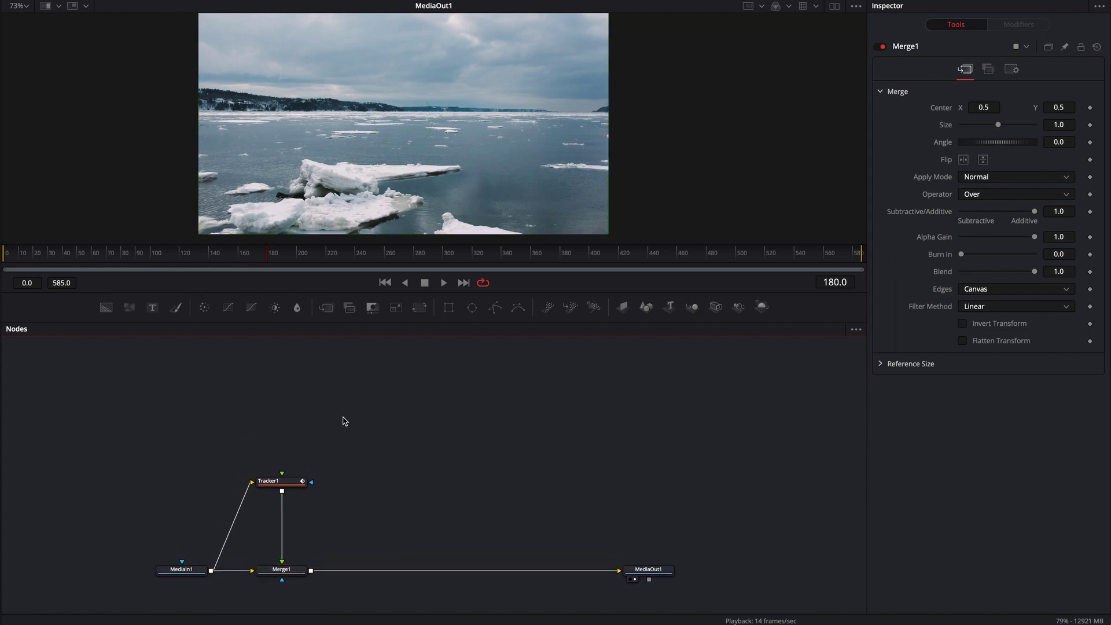
{"action": "mouse_move", "coordinate": [267, 262]}
{"action": "left_mouse_down"}
{"action": "mouse_move", "coordinate": [185, 258]}
{"action": "mouse_move", "coordinate": [268, 261]}
{"action": "left_mouse_up"}
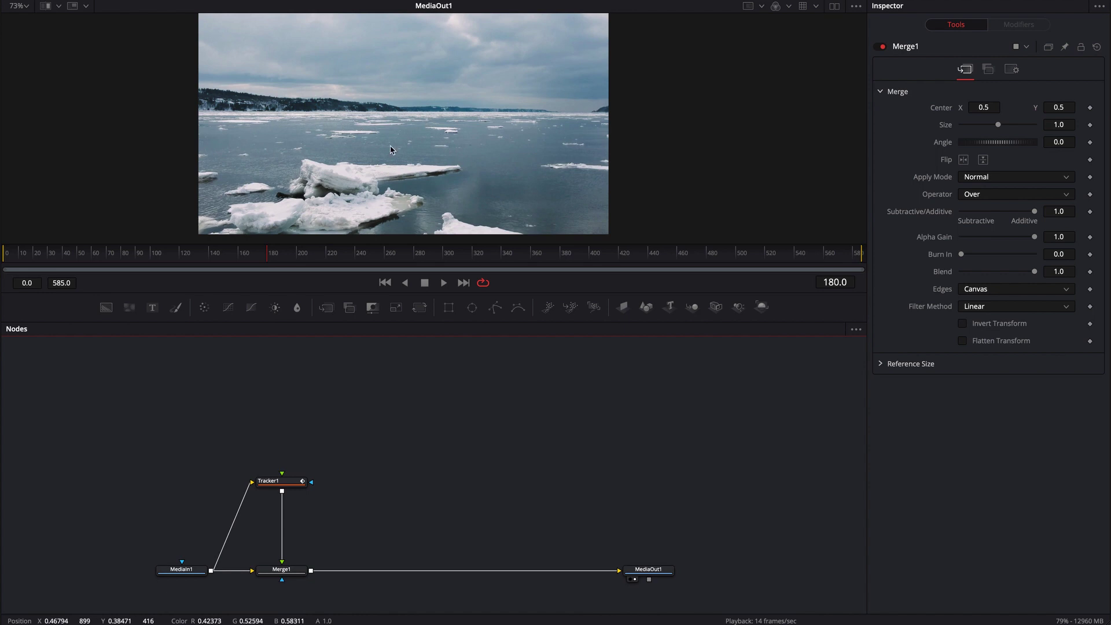
{"action": "left_click_drag", "start_coordinate": [411, 410], "coordinate": [412, 445]}
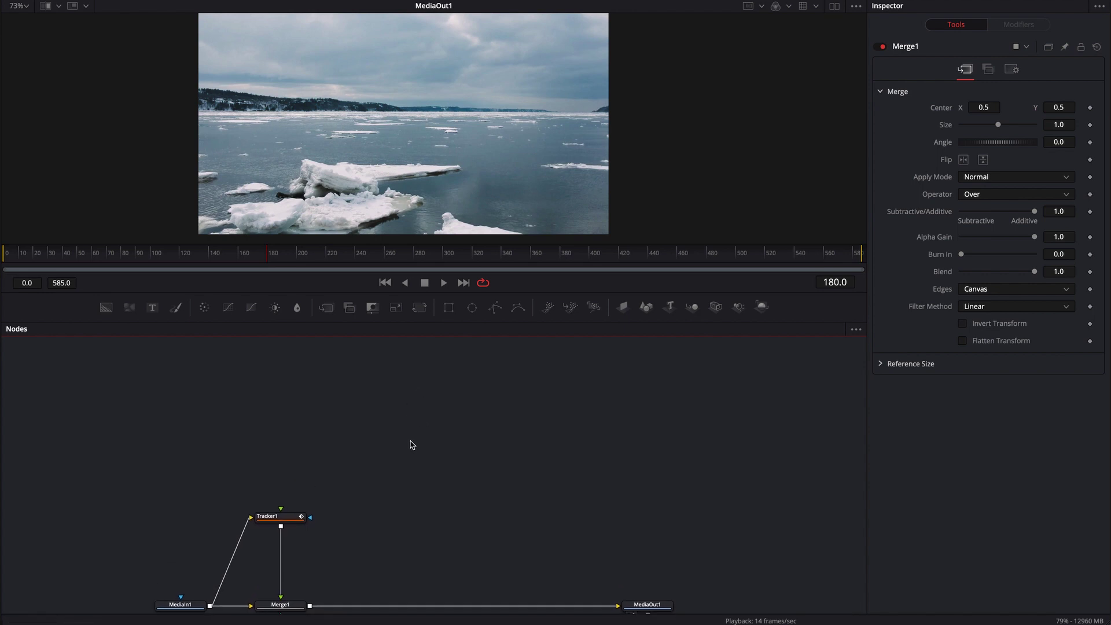
{"action": "left_click", "coordinate": [152, 308]}
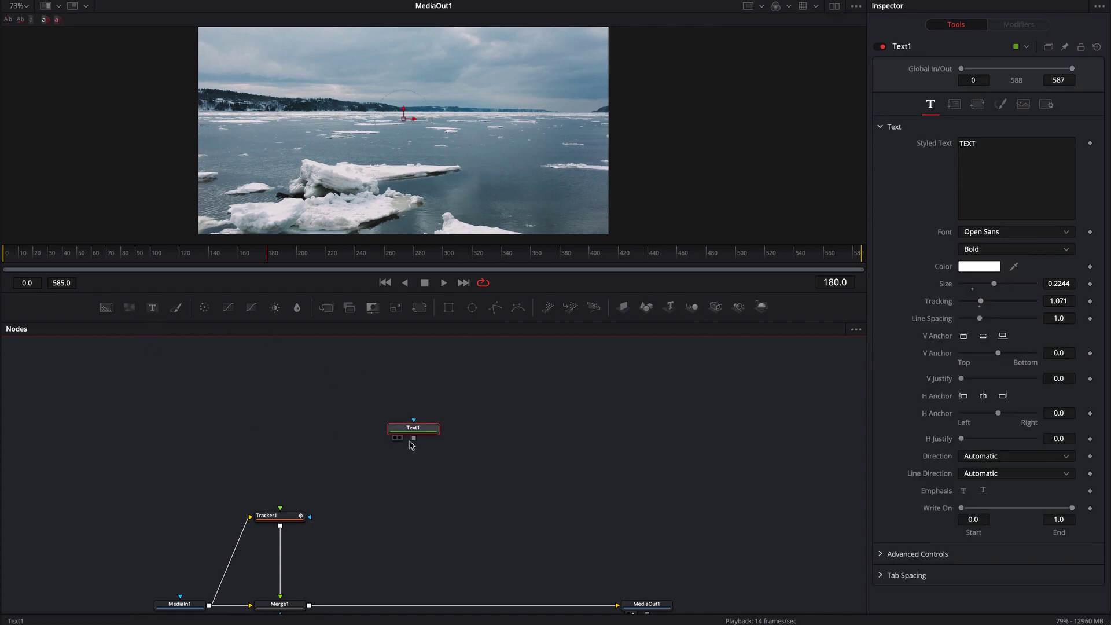
{"action": "key", "text": "1"}
{"action": "left_click", "coordinate": [499, 411]}
{"action": "left_click_drag", "start_coordinate": [438, 428], "coordinate": [472, 406]}
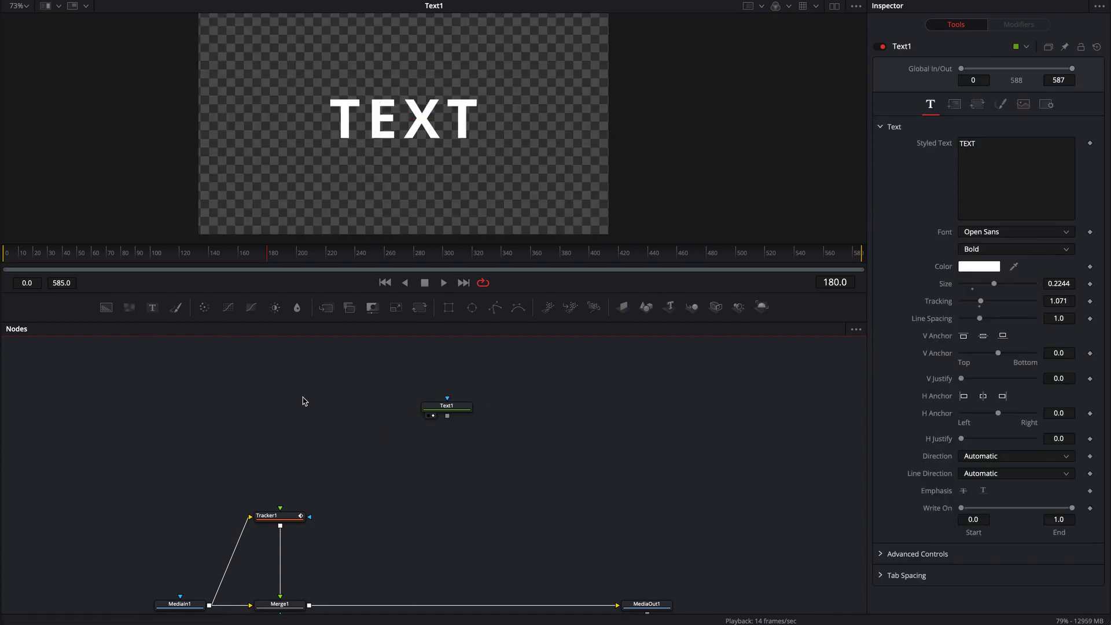
Add an Ellipse mask beside Text1, show it in the viewer, and shift Tracker1 closer to Merge1
{"action": "left_click", "coordinate": [472, 307]}
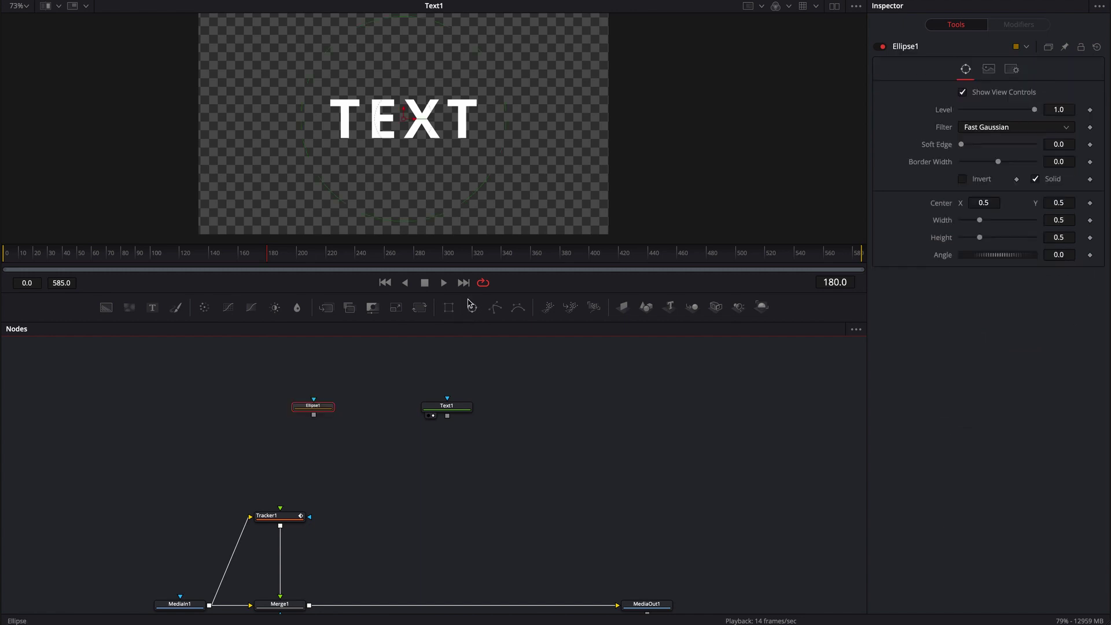
{"action": "key", "text": "1"}
{"action": "left_click_drag", "start_coordinate": [289, 519], "coordinate": [293, 553]}
{"action": "left_click", "coordinate": [386, 531]}
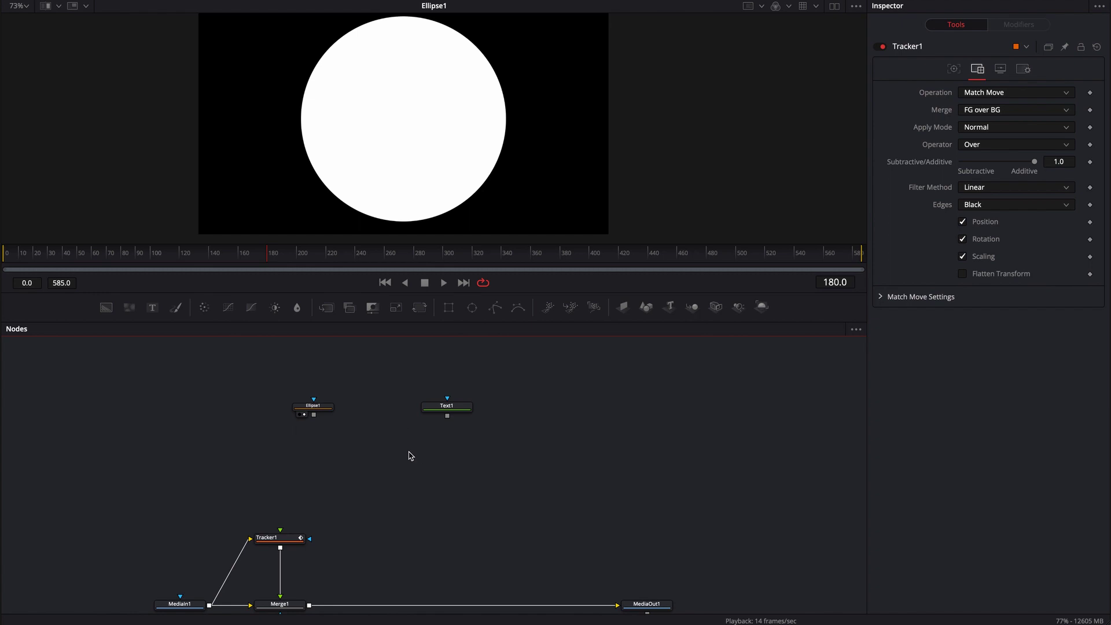
Add a Background node, mask it with Ellipse1, and show the masked background in the viewer
{"action": "mouse_move", "coordinate": [318, 413]}
{"action": "left_click", "coordinate": [106, 307]}
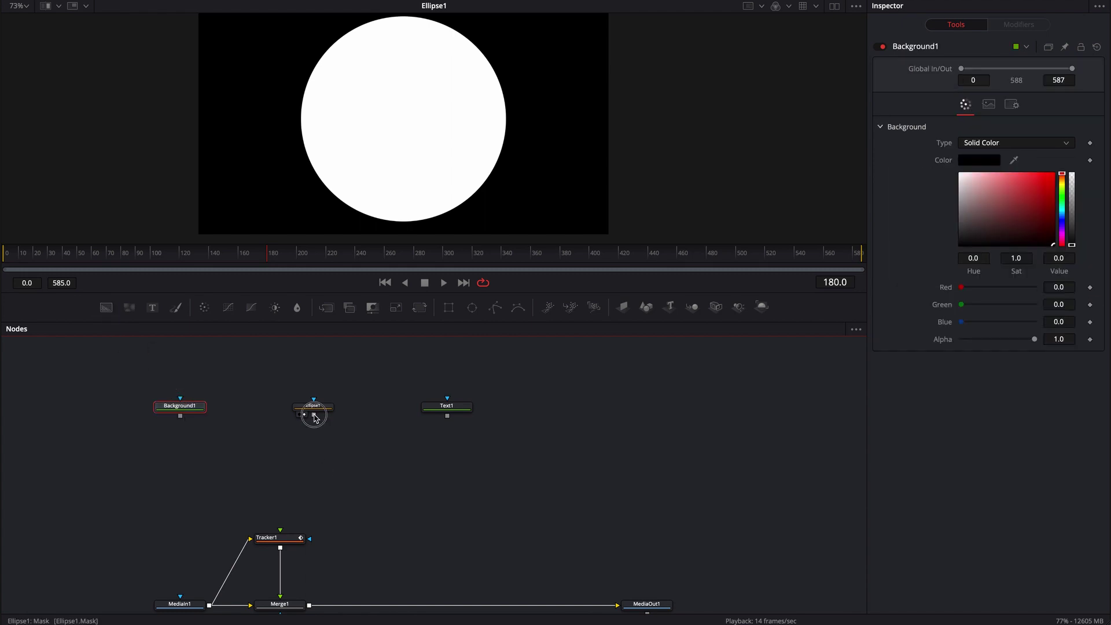
{"action": "left_click_drag", "start_coordinate": [314, 414], "coordinate": [352, 154]}
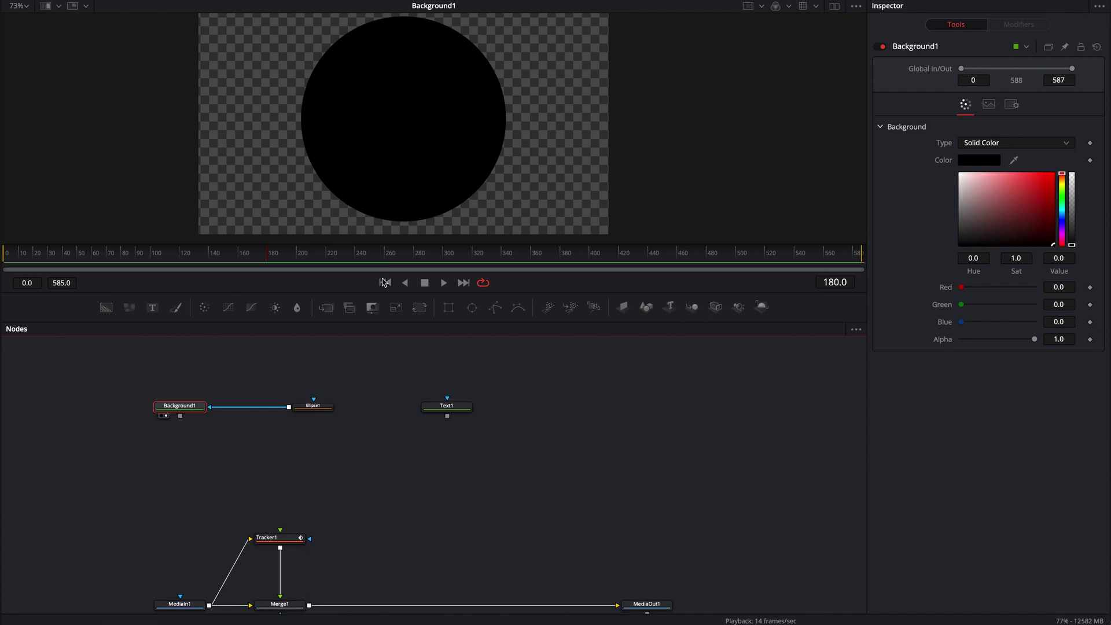
Set Background1's colour to pure white
{"action": "left_click_drag", "start_coordinate": [989, 193], "coordinate": [873, 144]}
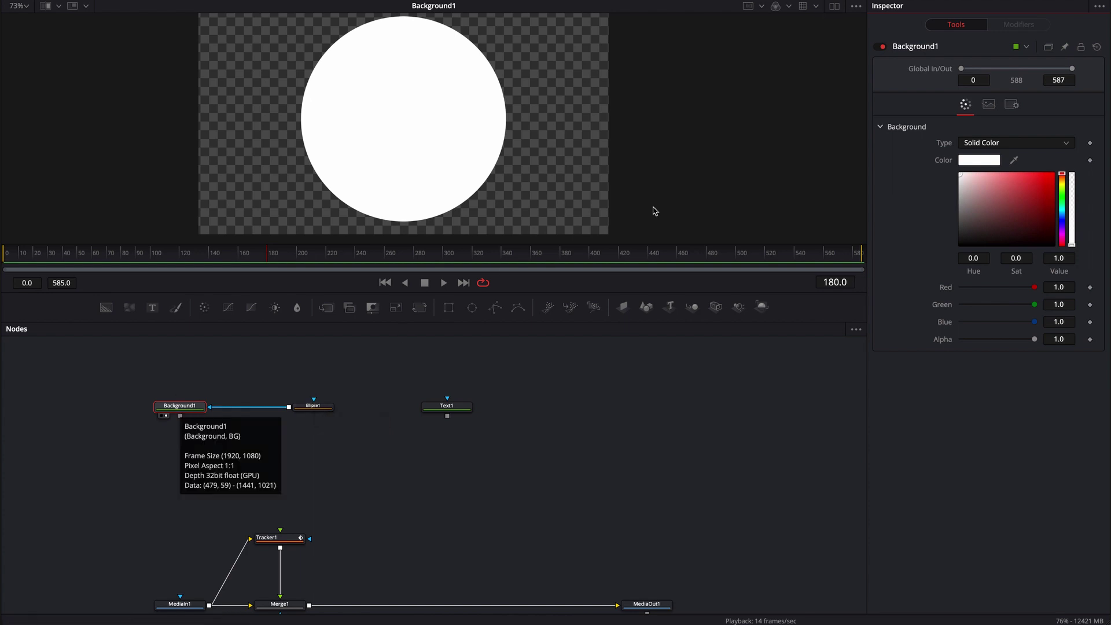
{"action": "left_click_drag", "start_coordinate": [977, 200], "coordinate": [1038, 183]}
{"action": "key", "text": "ctrl+z"}
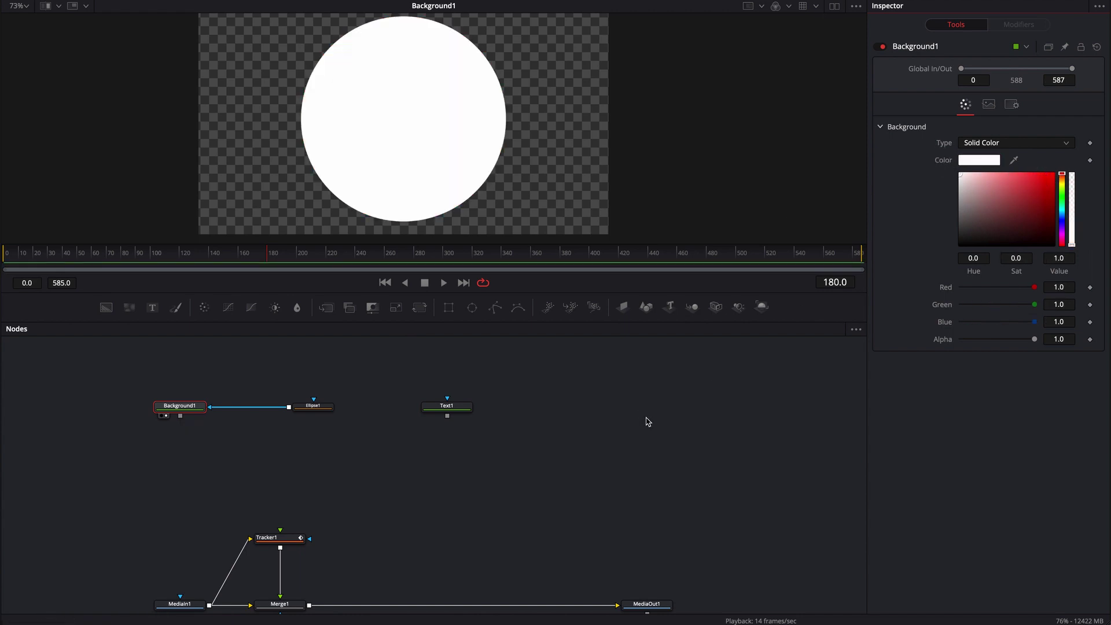
Move Text1 further aside and connect Background1's output to Tracker1's foreground input
{"action": "left_click_drag", "start_coordinate": [551, 409], "coordinate": [565, 441]}
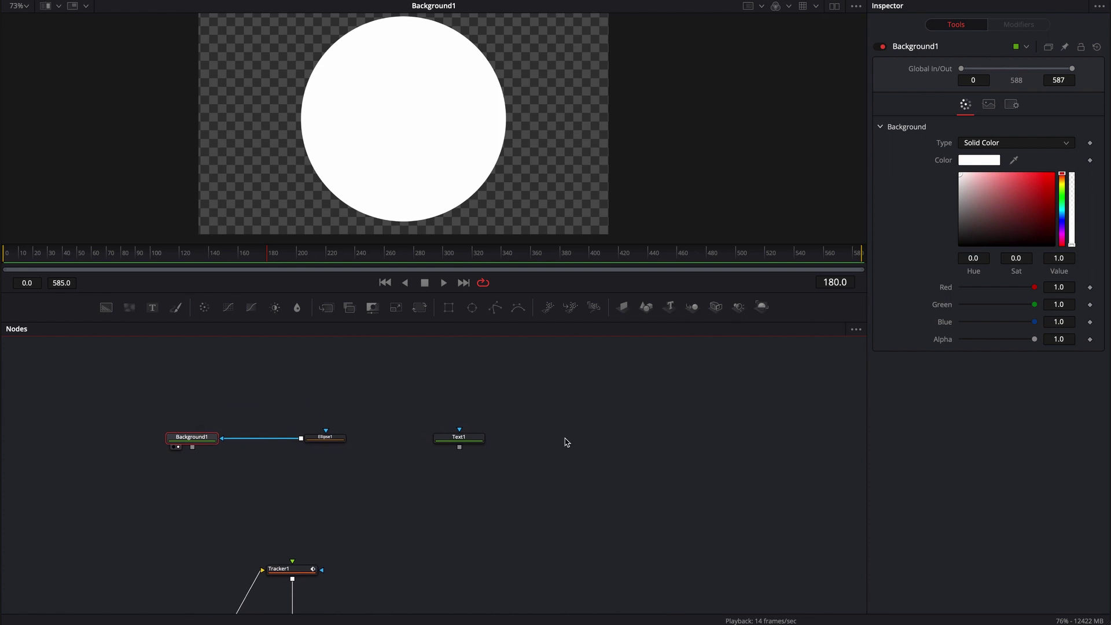
{"action": "left_click_drag", "start_coordinate": [465, 441], "coordinate": [498, 441]}
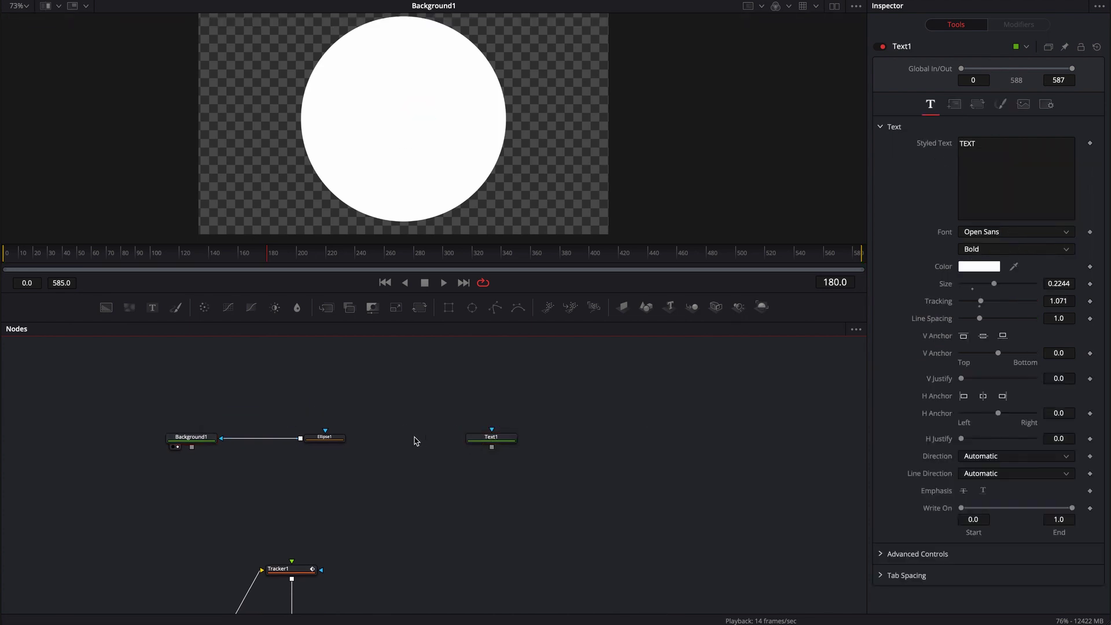
{"action": "left_click_drag", "start_coordinate": [192, 447], "coordinate": [292, 561]}
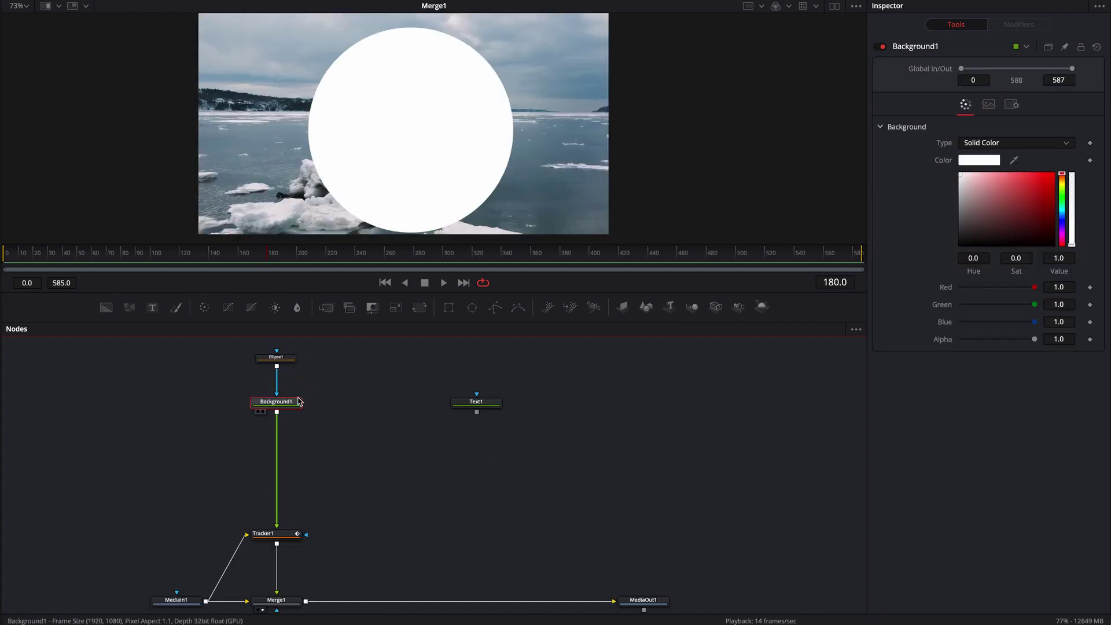
Tie Ellipse1's height to its width with an expression and shrink the circle to a width of 0.047
{"action": "left_click", "coordinate": [279, 358]}
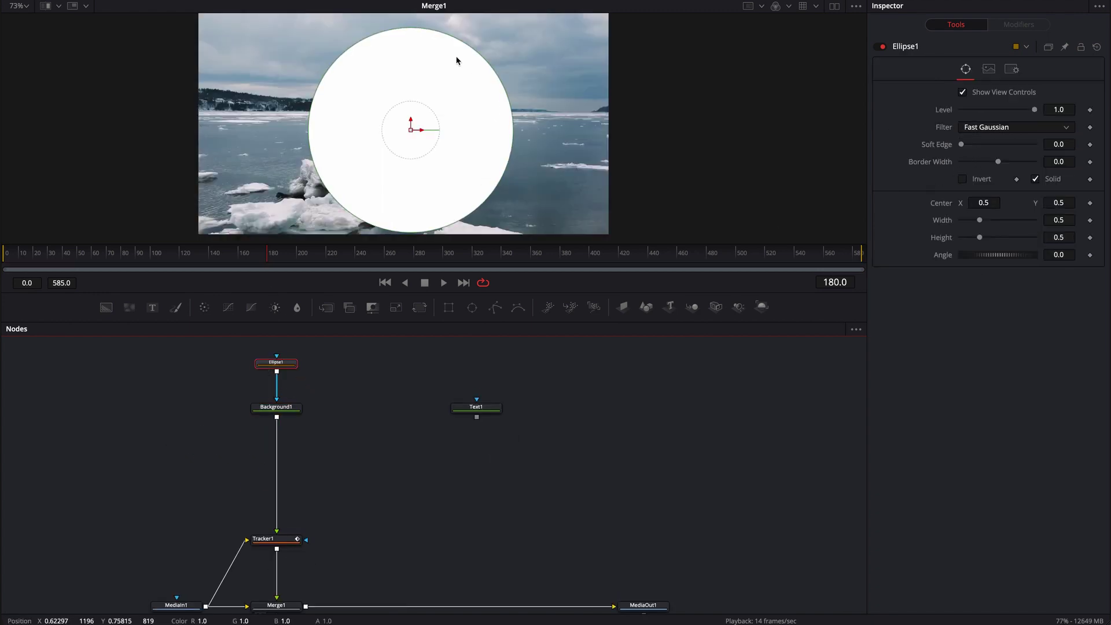
{"action": "left_click_drag", "start_coordinate": [459, 43], "coordinate": [441, 79]}
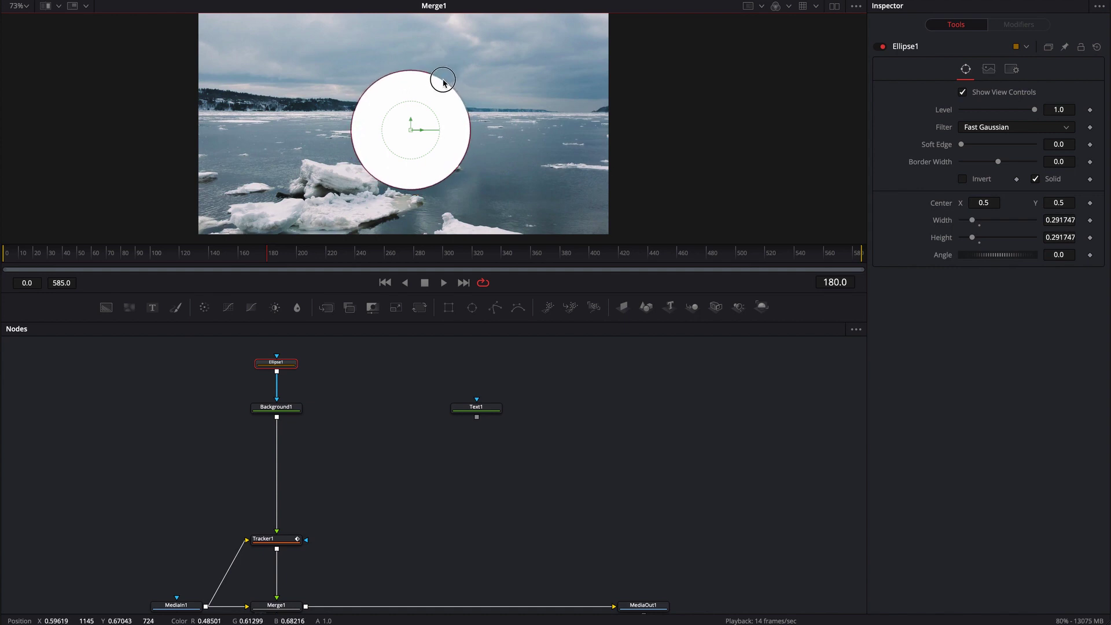
{"action": "left_click", "coordinate": [1062, 238]}
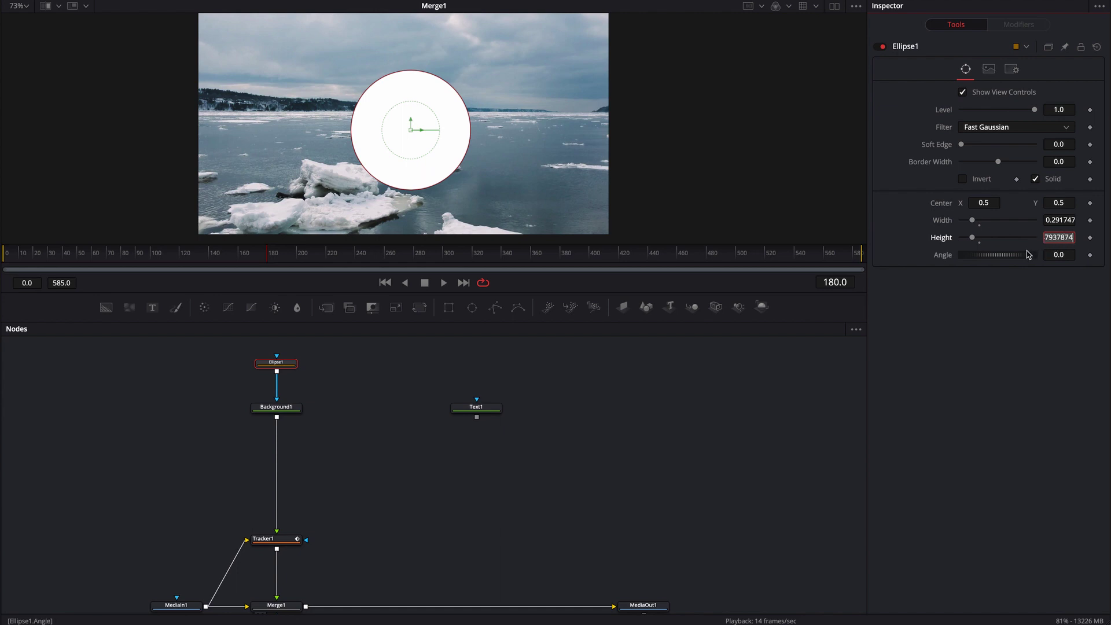
{"action": "type", "text": "="}
{"action": "key", "text": "Return"}
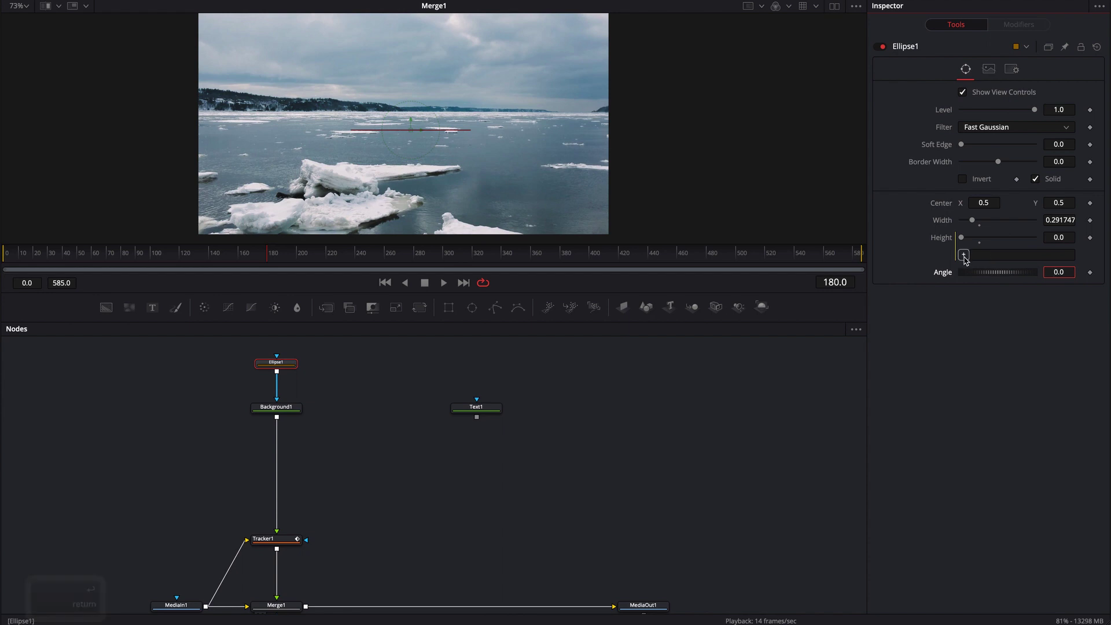
{"action": "left_click_drag", "start_coordinate": [964, 256], "coordinate": [965, 223]}
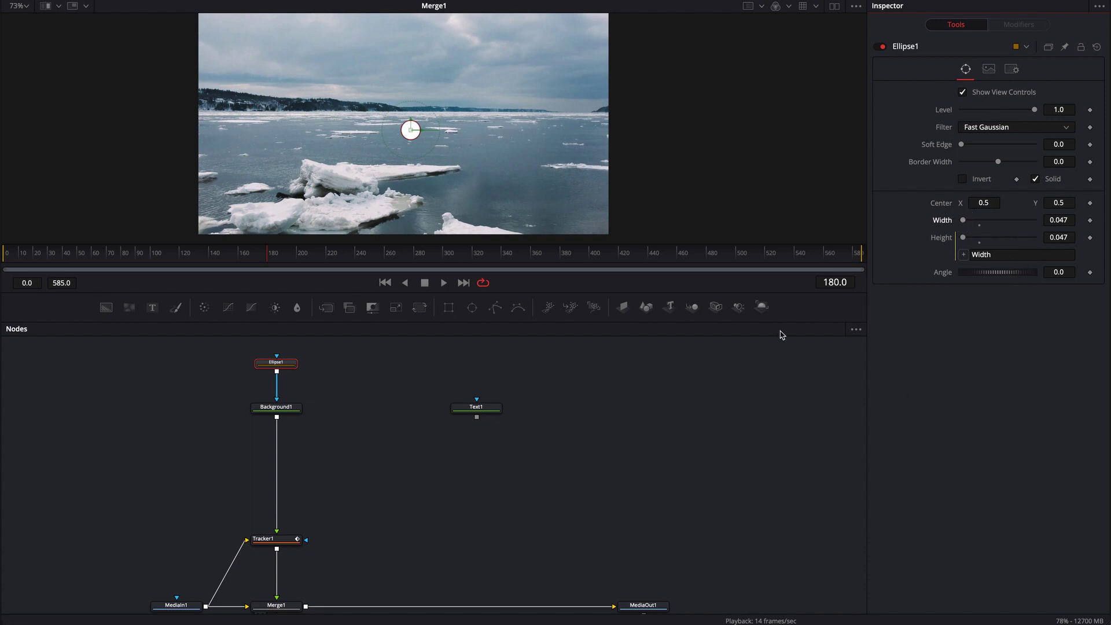
At frame 120, centre Ellipse1 on the ice tip at about X 0.614, Y 0.34 and set its width to 0.031
{"action": "mouse_move", "coordinate": [630, 437]}
{"action": "left_mouse_down"}
{"action": "mouse_move", "coordinate": [633, 454]}
{"action": "mouse_move", "coordinate": [639, 446]}
{"action": "left_mouse_up"}
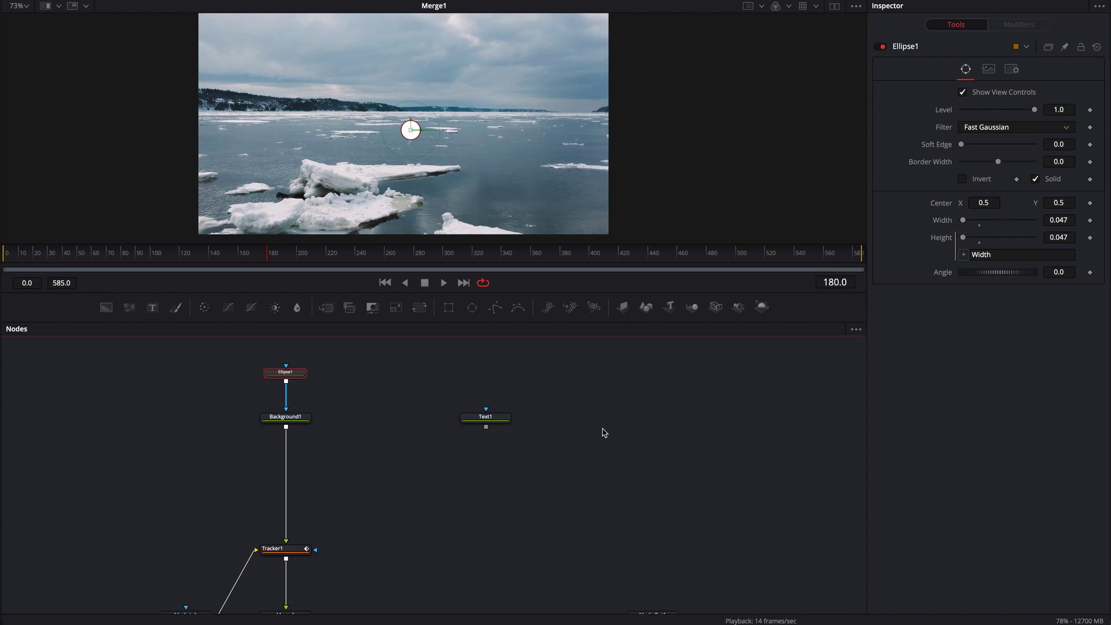
{"action": "left_click_drag", "start_coordinate": [231, 260], "coordinate": [179, 262]}
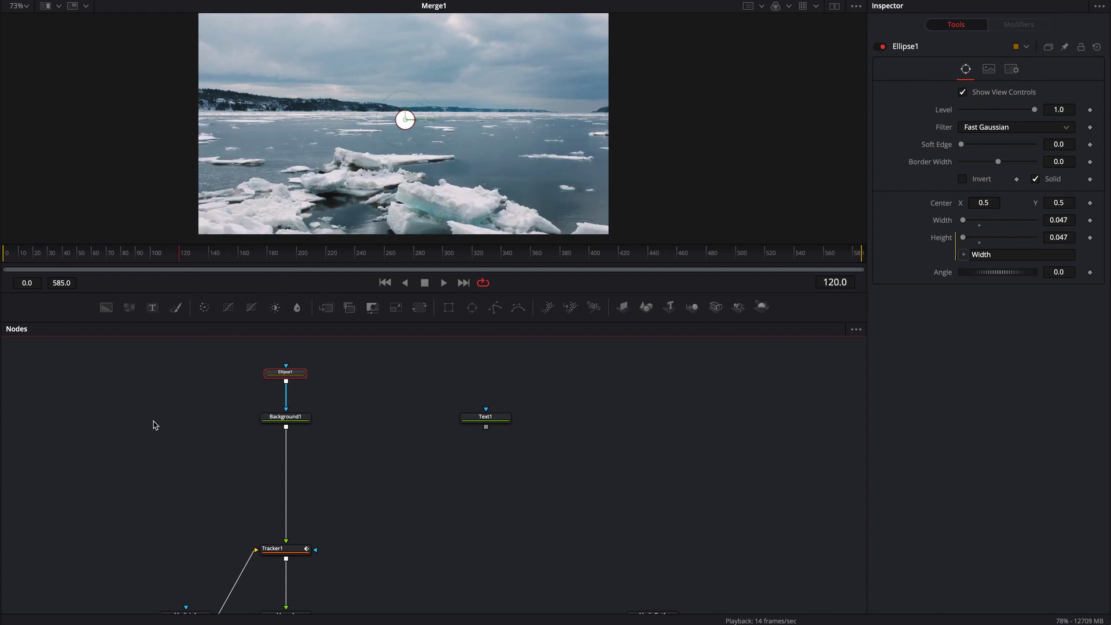
{"action": "left_click_drag", "start_coordinate": [405, 120], "coordinate": [452, 160]}
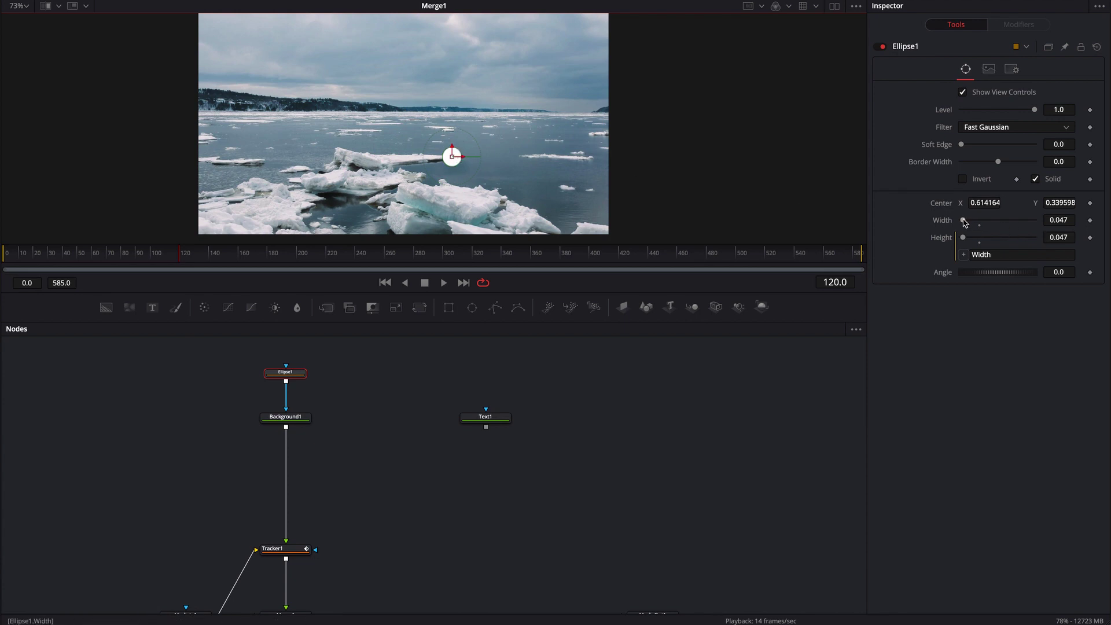
{"action": "left_click_drag", "start_coordinate": [964, 223], "coordinate": [964, 222]}
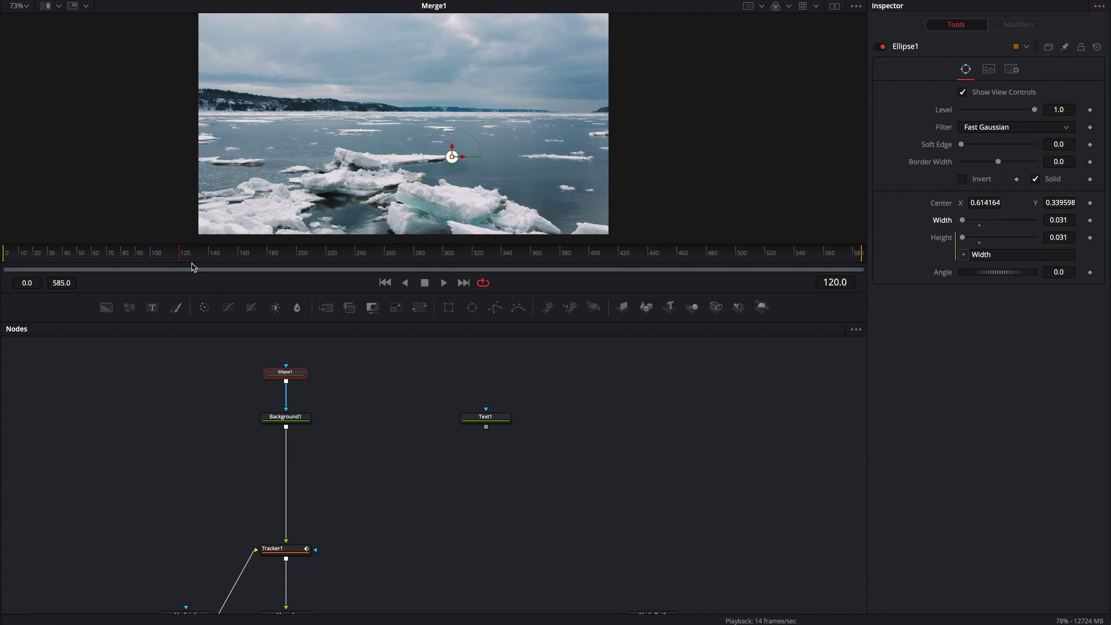
Play the clip from frame 120 to check how the dot follows the ice tip, and return to frame 120
{"action": "key", "text": "space"}
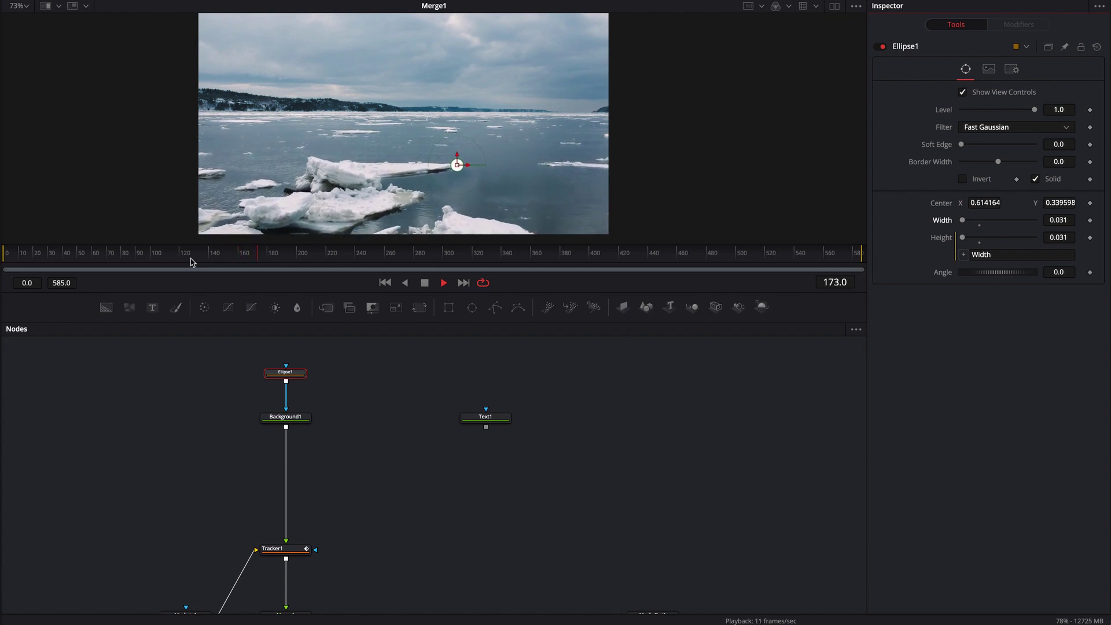
{"action": "key", "text": "space"}
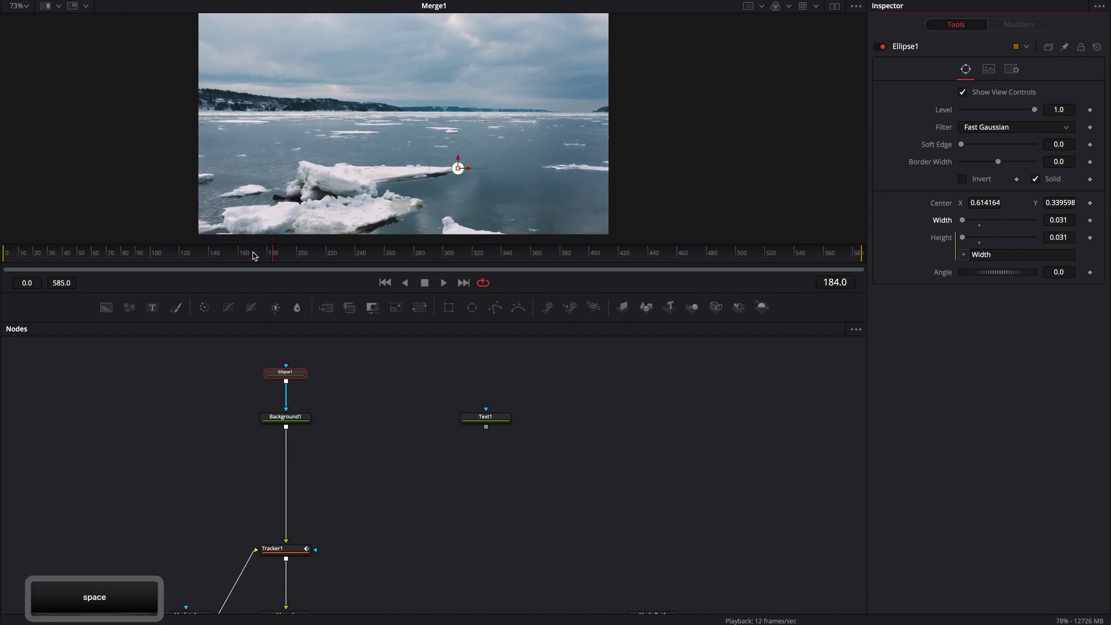
{"action": "left_click_drag", "start_coordinate": [273, 253], "coordinate": [179, 253]}
Add a Polygon mask node and place it directly above Ellipse1
{"action": "left_click", "coordinate": [382, 379]}
{"action": "left_click_drag", "start_coordinate": [380, 385], "coordinate": [370, 398]}
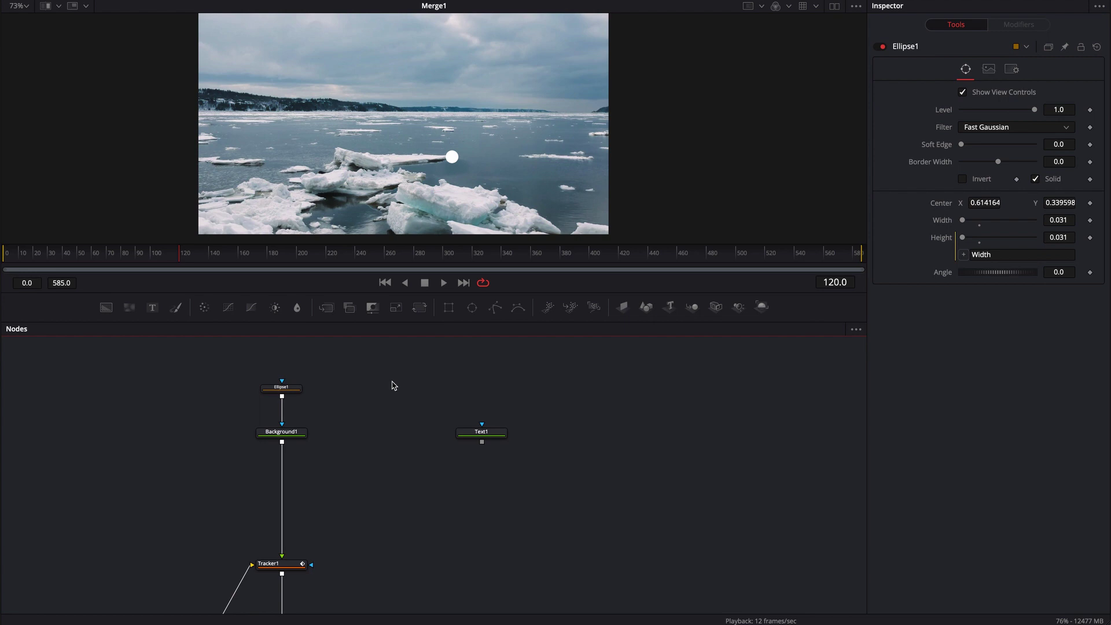
{"action": "scroll", "coordinate": [379, 402], "scroll_direction": "down", "scroll_amount": 1}
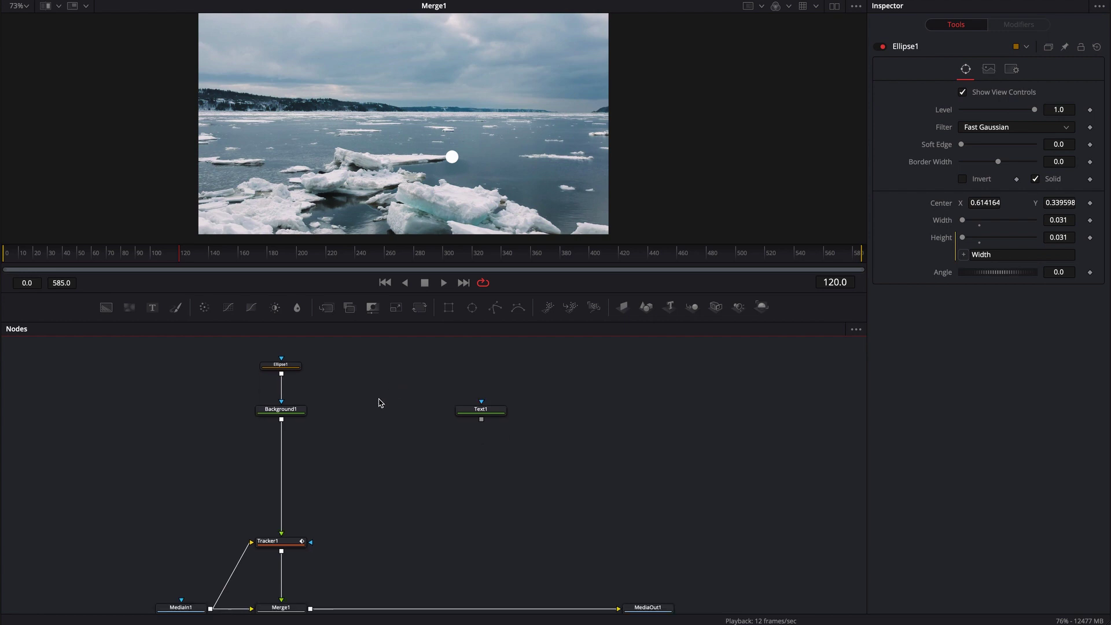
{"action": "scroll", "coordinate": [378, 447], "scroll_direction": "up", "scroll_amount": 2}
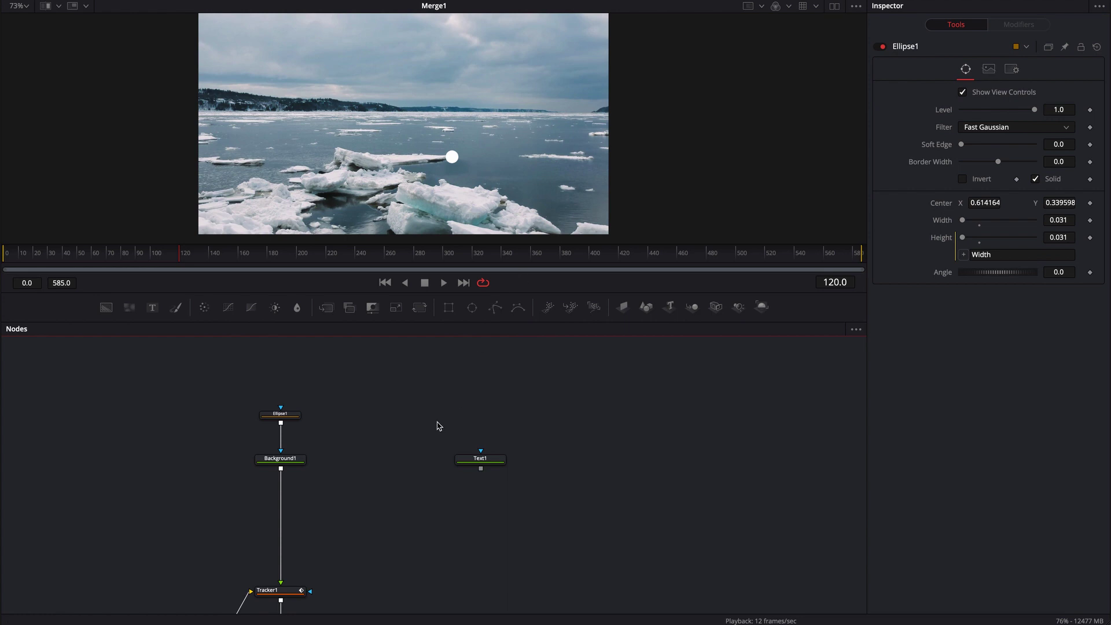
{"action": "left_click", "coordinate": [495, 307]}
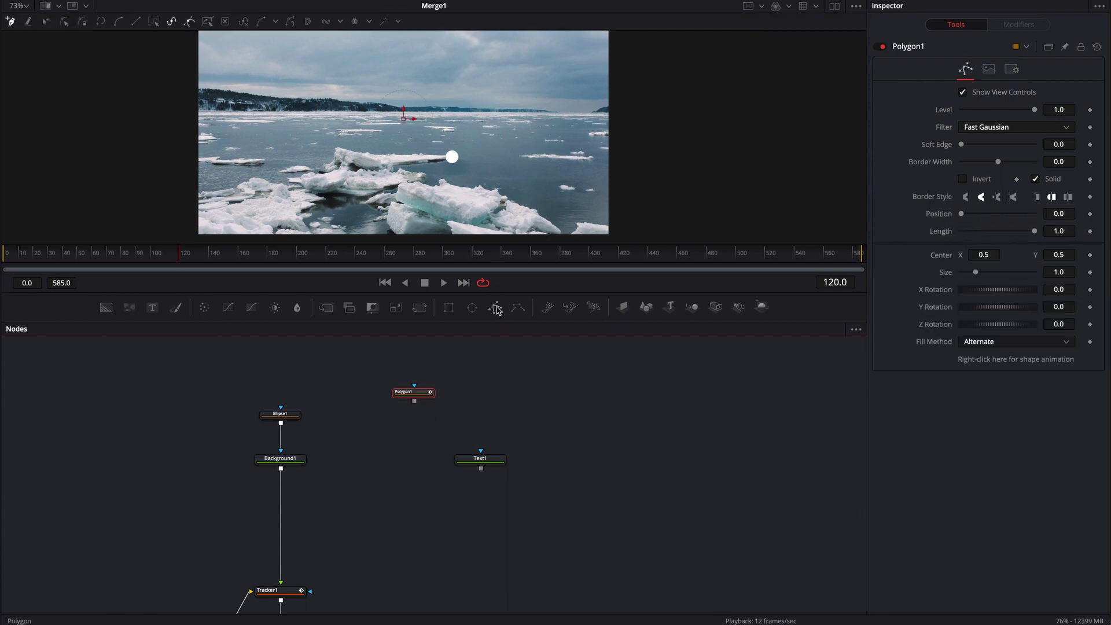
{"action": "left_click", "coordinate": [415, 400]}
{"action": "left_click_drag", "start_coordinate": [415, 400], "coordinate": [281, 370]}
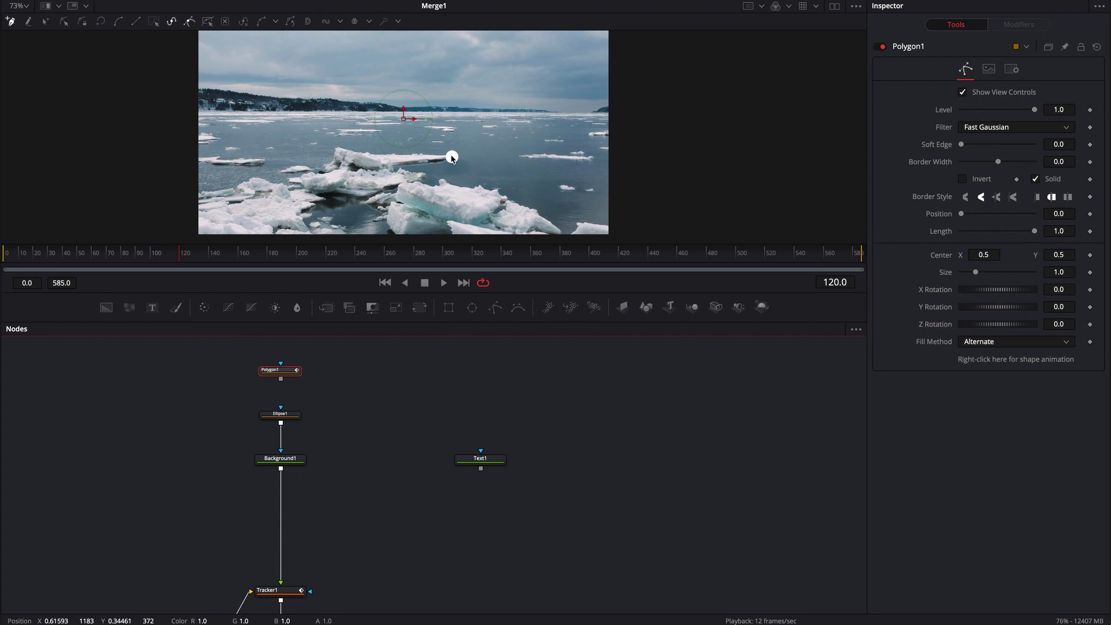
Draw an open polyline from the white dot diagonally up to the sky and straight left above the shoreline
{"action": "left_click_drag", "start_coordinate": [452, 157], "coordinate": [430, 91]}
{"action": "left_click", "coordinate": [300, 89]}
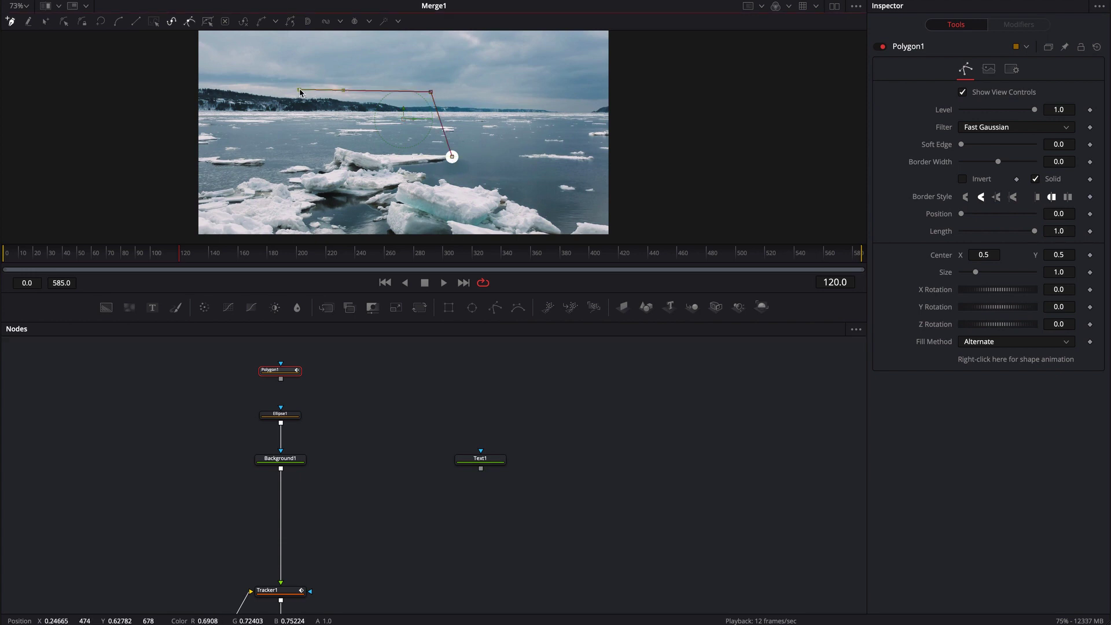
{"action": "left_click_drag", "start_coordinate": [300, 91], "coordinate": [270, 92]}
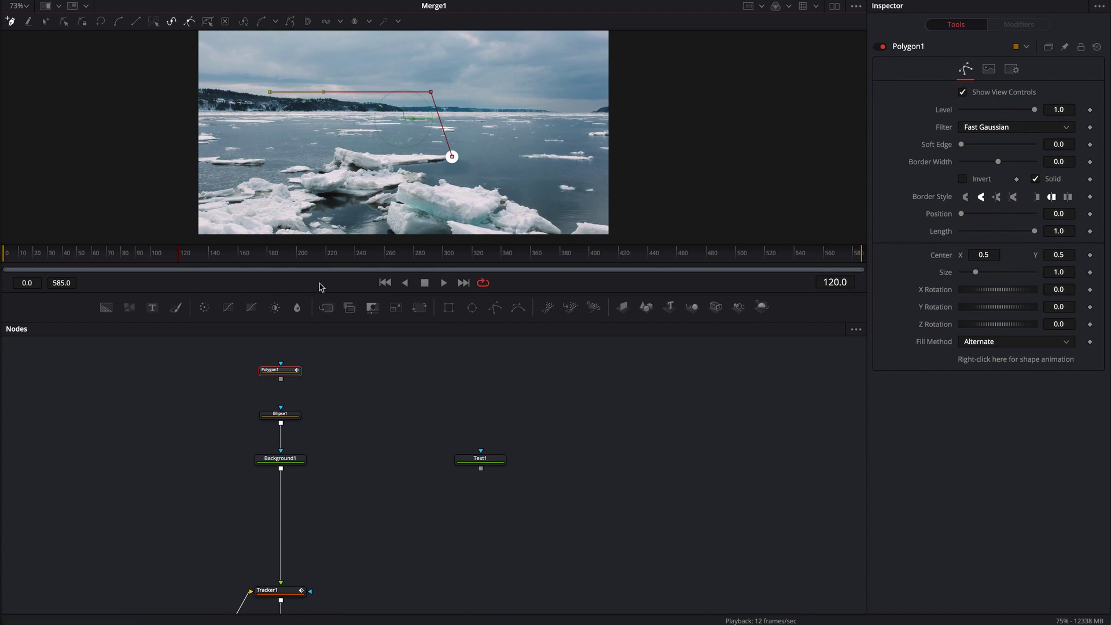
Connect Polygon1 to Ellipse1's mask input, turn off Solid, and set the polyline's border width to 0.01
{"action": "left_click_drag", "start_coordinate": [280, 379], "coordinate": [281, 415]}
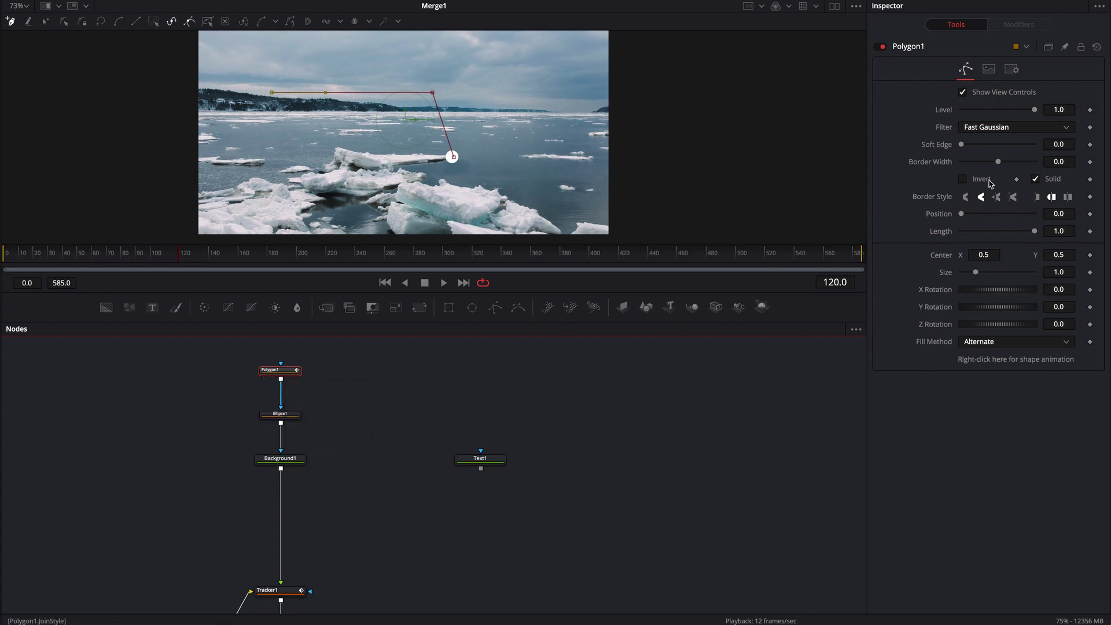
{"action": "left_click", "coordinate": [1036, 179]}
{"action": "left_click_drag", "start_coordinate": [999, 162], "coordinate": [1002, 165]}
{"action": "key", "text": "ctrl+z"}
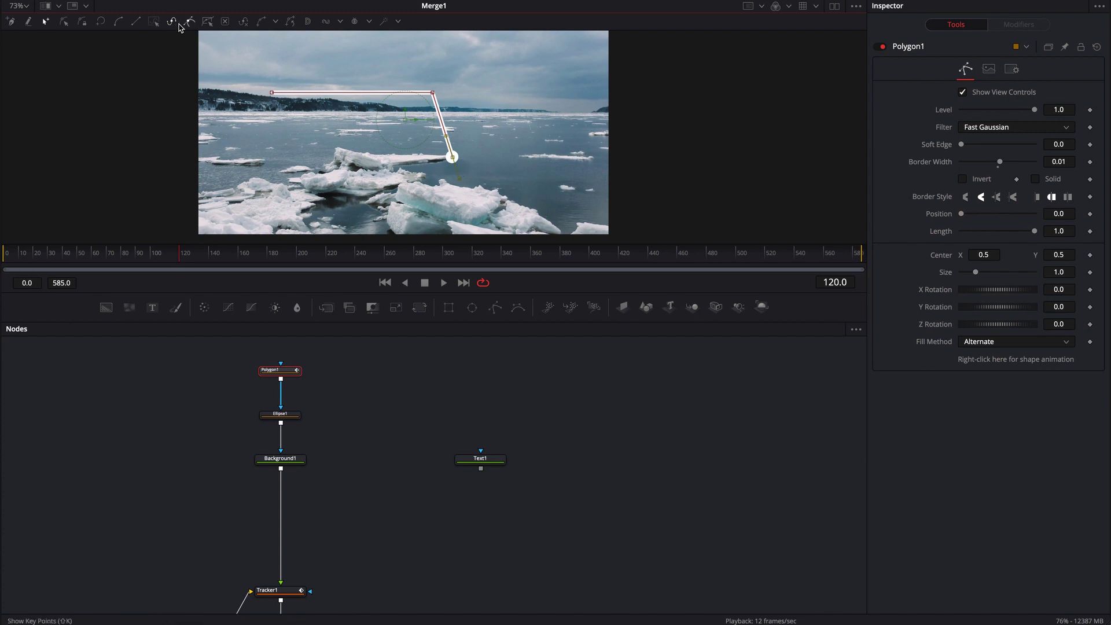
Move the polyline's corner point slightly left with Modify Only editing to change the leader line's angle
{"action": "left_click", "coordinate": [64, 23]}
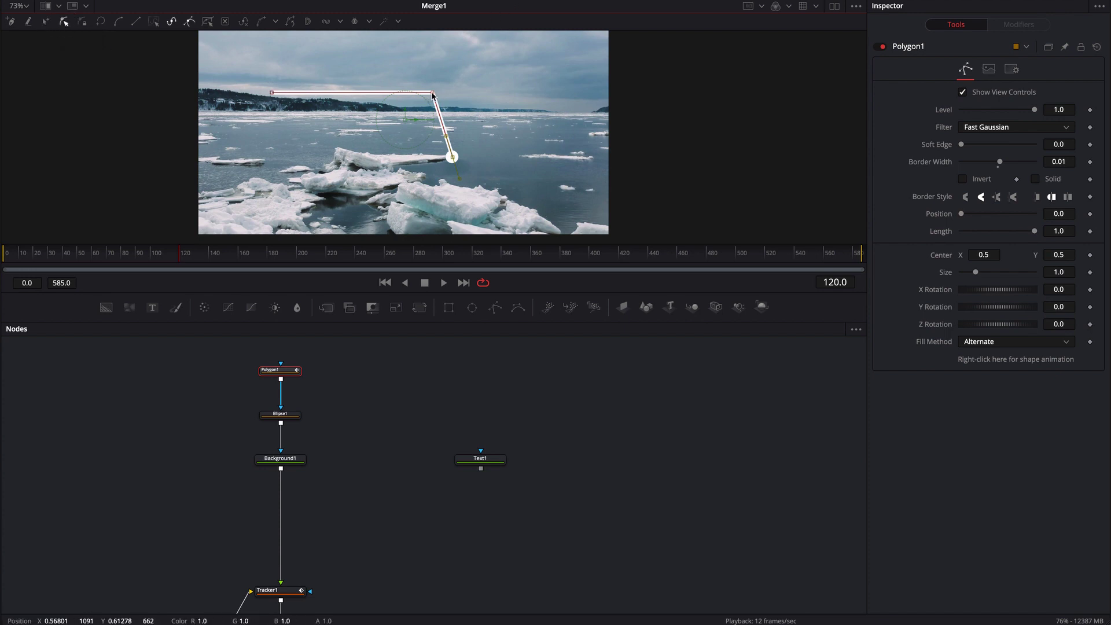
{"action": "left_click_drag", "start_coordinate": [433, 95], "coordinate": [426, 93]}
{"action": "left_click", "coordinate": [393, 399]}
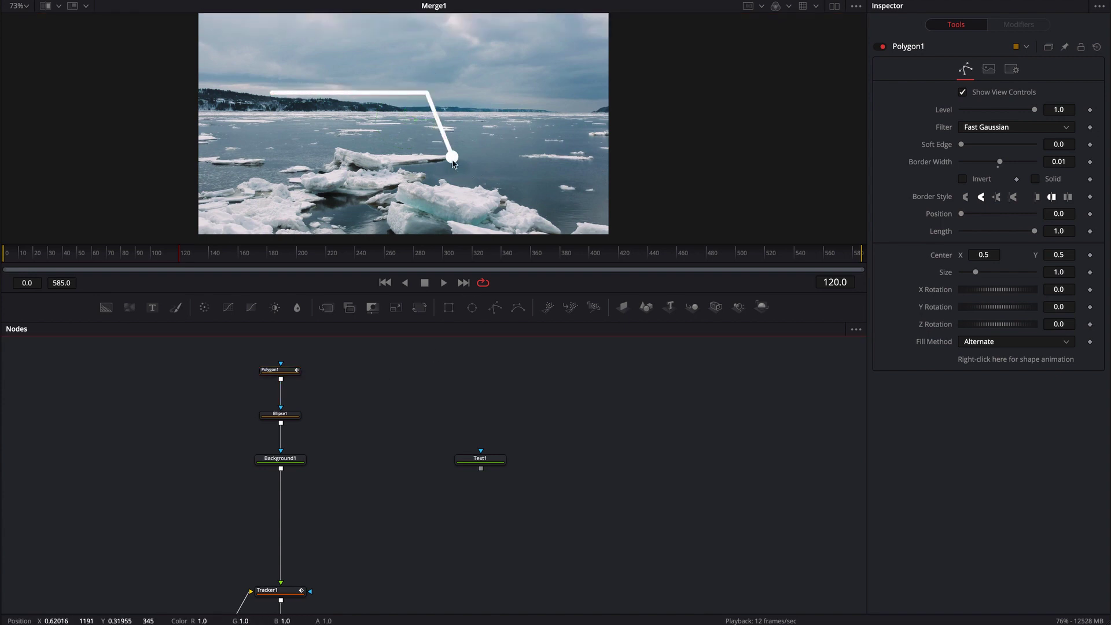
Shorten Polygon1's leader line by reducing its Length to 0.276
{"action": "left_click", "coordinate": [282, 371]}
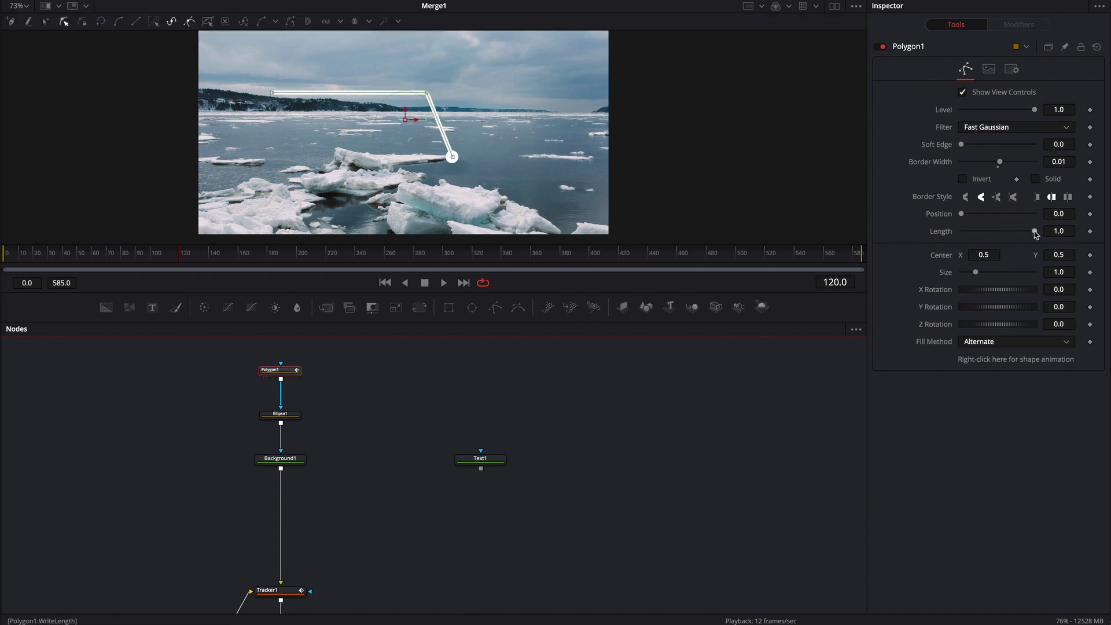
{"action": "mouse_move", "coordinate": [1036, 232]}
{"action": "left_mouse_down"}
{"action": "mouse_move", "coordinate": [968, 237]}
{"action": "mouse_move", "coordinate": [984, 234]}
{"action": "mouse_move", "coordinate": [966, 220]}
{"action": "mouse_move", "coordinate": [1003, 221]}
{"action": "mouse_move", "coordinate": [954, 218]}
{"action": "left_mouse_up"}
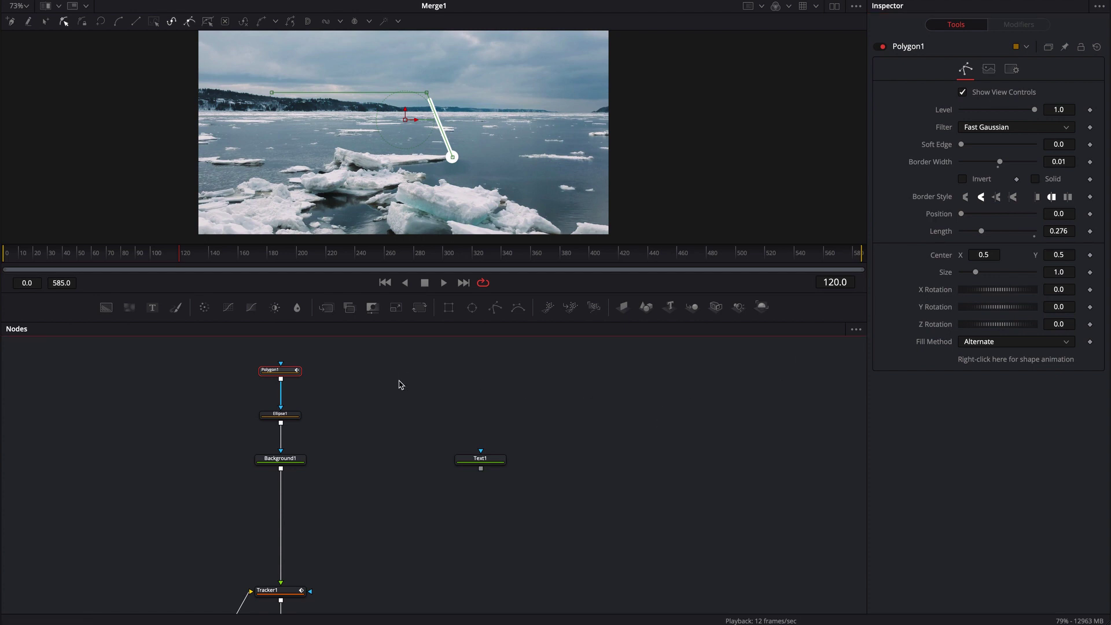
{"action": "left_click", "coordinate": [159, 397]}
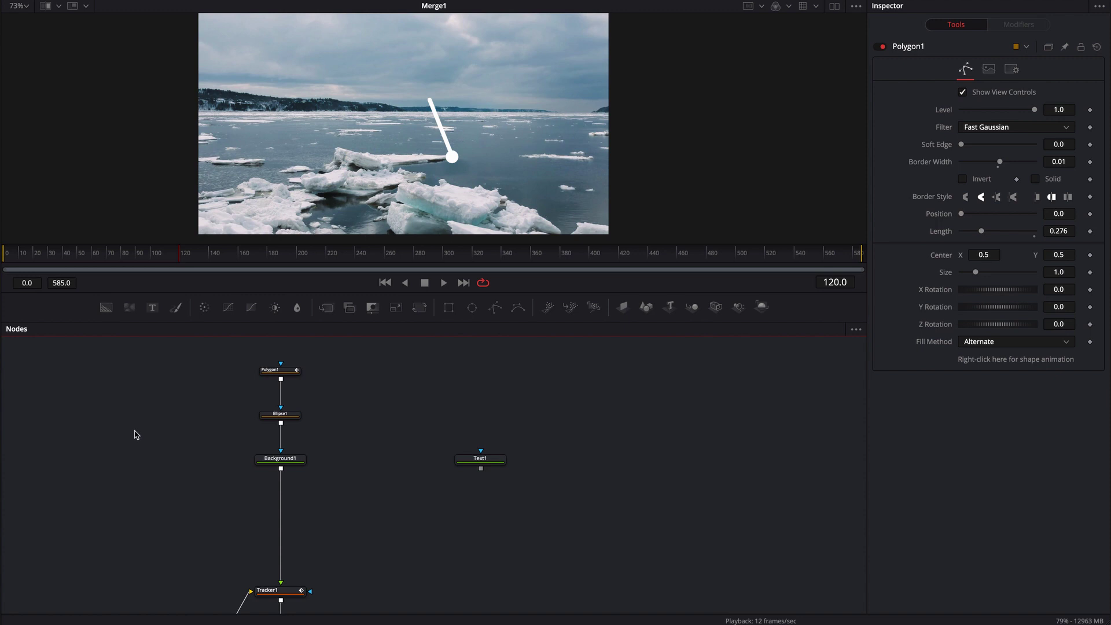
Add a Background node feeding a Paint node beside the main tree, and make the background black with alpha 0.0
{"action": "left_click", "coordinate": [106, 308]}
{"action": "mouse_move", "coordinate": [160, 447]}
{"action": "left_mouse_down"}
{"action": "mouse_move", "coordinate": [127, 405]}
{"action": "mouse_move", "coordinate": [54, 399]}
{"action": "mouse_move", "coordinate": [61, 417]}
{"action": "left_mouse_up"}
{"action": "left_click", "coordinate": [176, 307]}
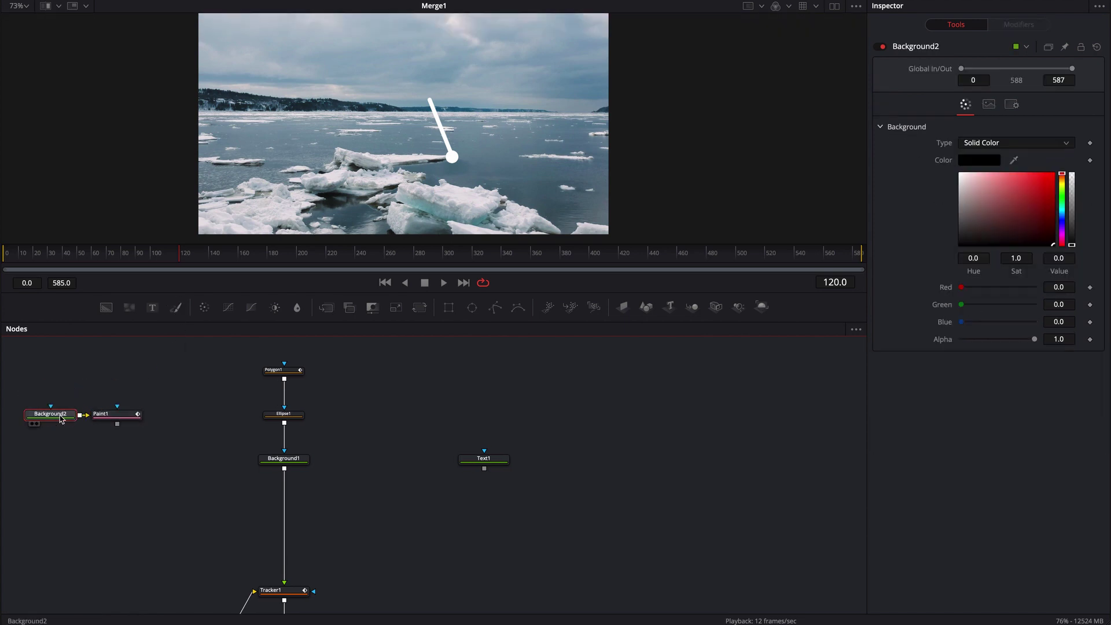
{"action": "left_click_drag", "start_coordinate": [1008, 219], "coordinate": [962, 250]}
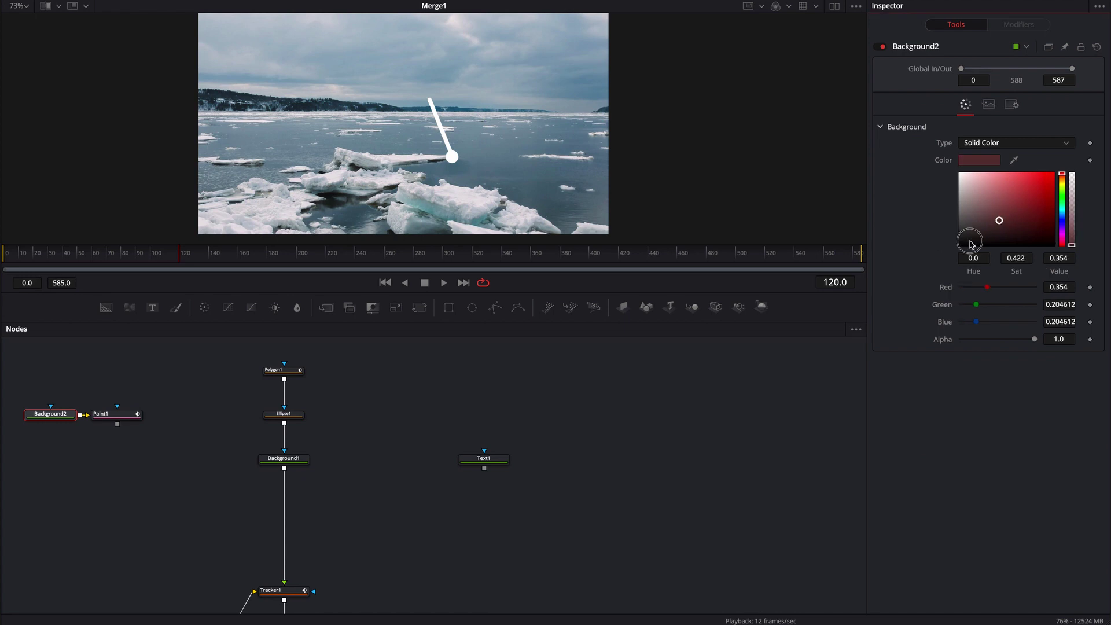
{"action": "left_click_drag", "start_coordinate": [1034, 341], "coordinate": [940, 342]}
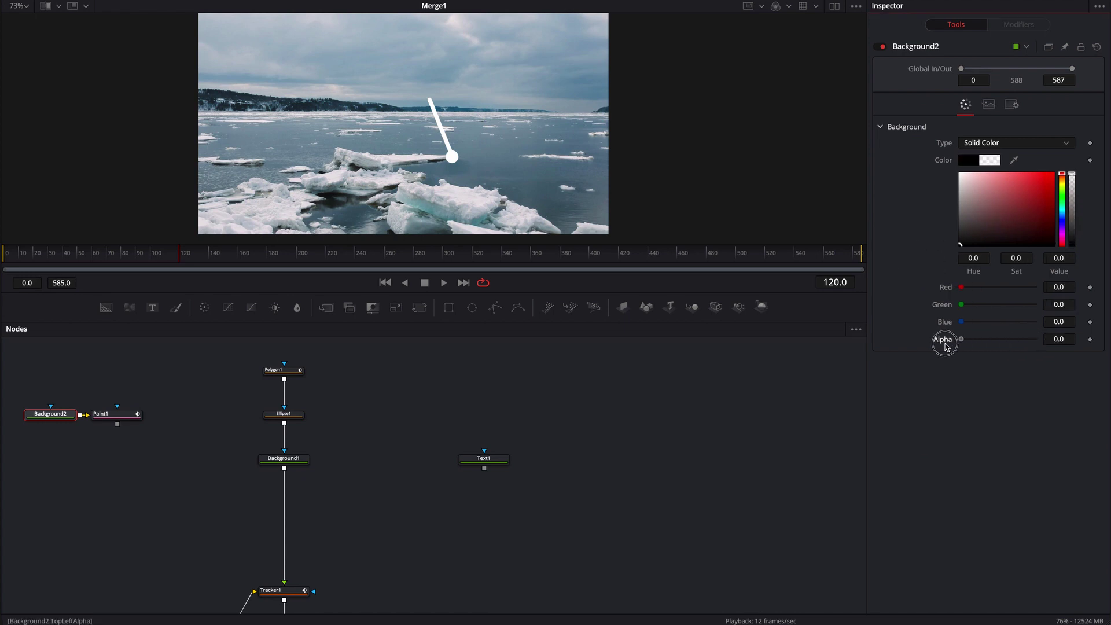
Show Paint1 in the viewer and draw a polyline stroke running diagonally up and then straight left
{"action": "left_click", "coordinate": [125, 420]}
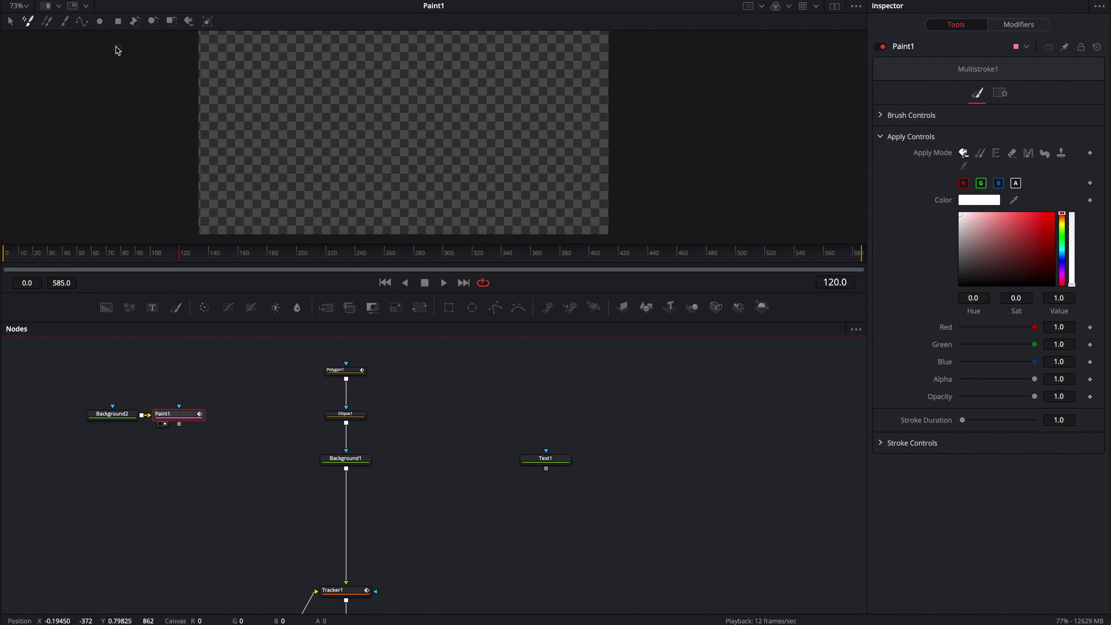
{"action": "left_click", "coordinate": [81, 22]}
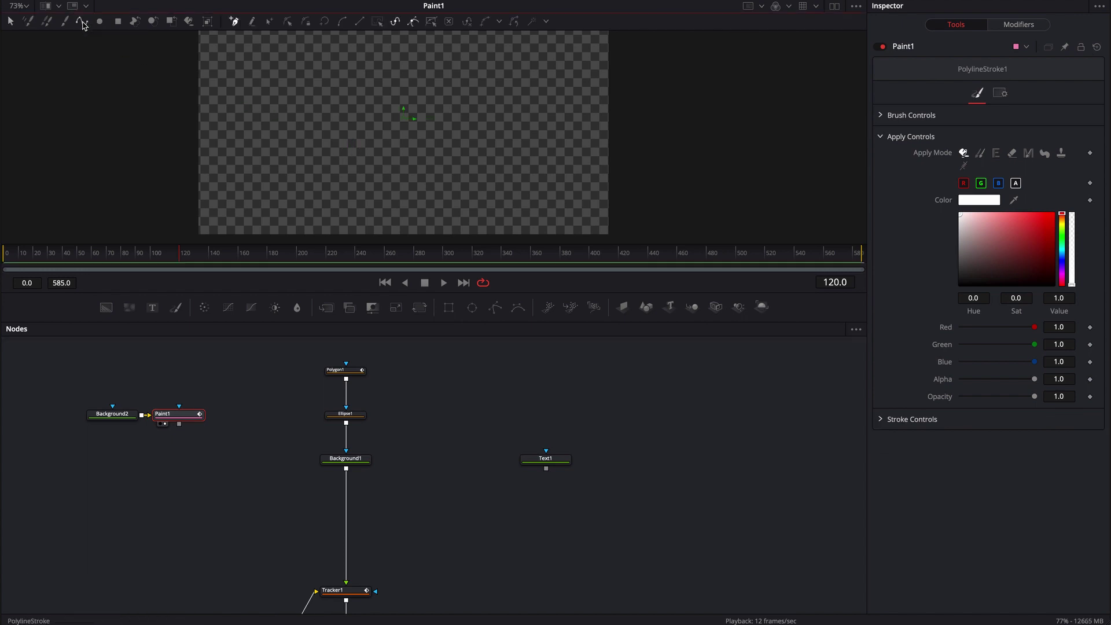
{"action": "left_click", "coordinate": [467, 139]}
{"action": "left_click", "coordinate": [411, 80]}
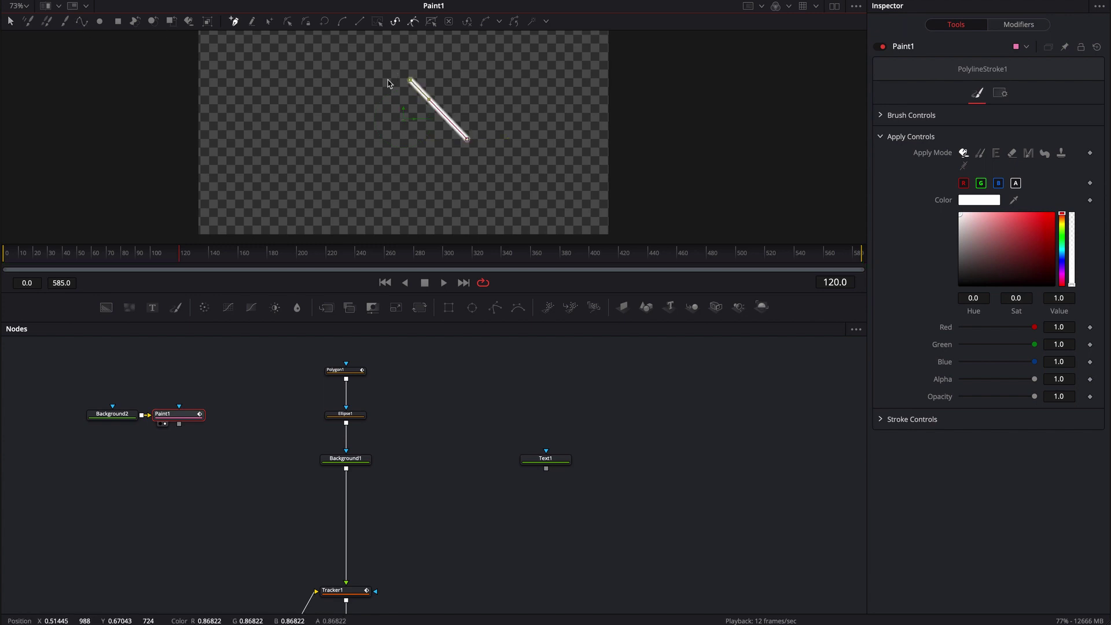
{"action": "left_click", "coordinate": [266, 80]}
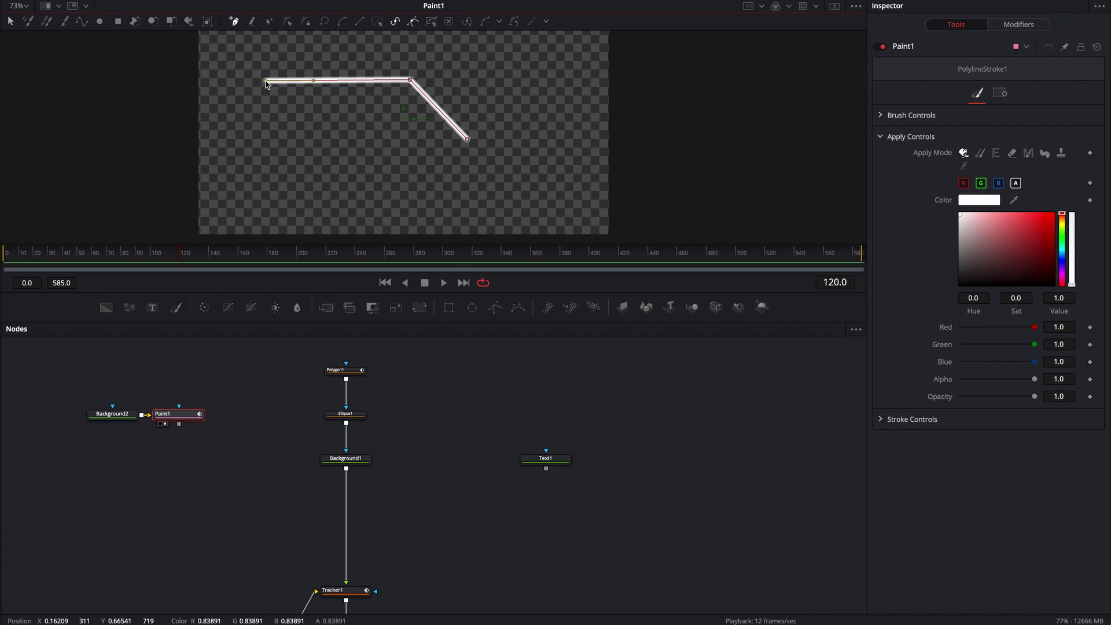
Give the painted stroke a hard circular brush and move its lower endpoint slightly down and left
{"action": "left_click", "coordinate": [881, 116]}
{"action": "left_click_drag", "start_coordinate": [997, 180], "coordinate": [949, 184]}
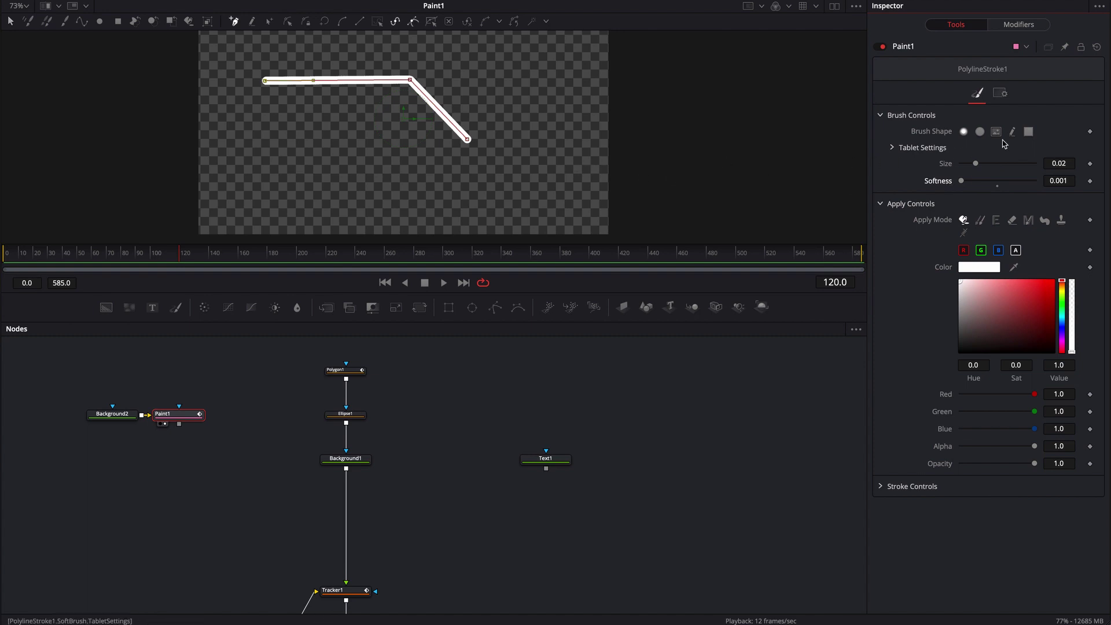
{"action": "left_click", "coordinate": [980, 131]}
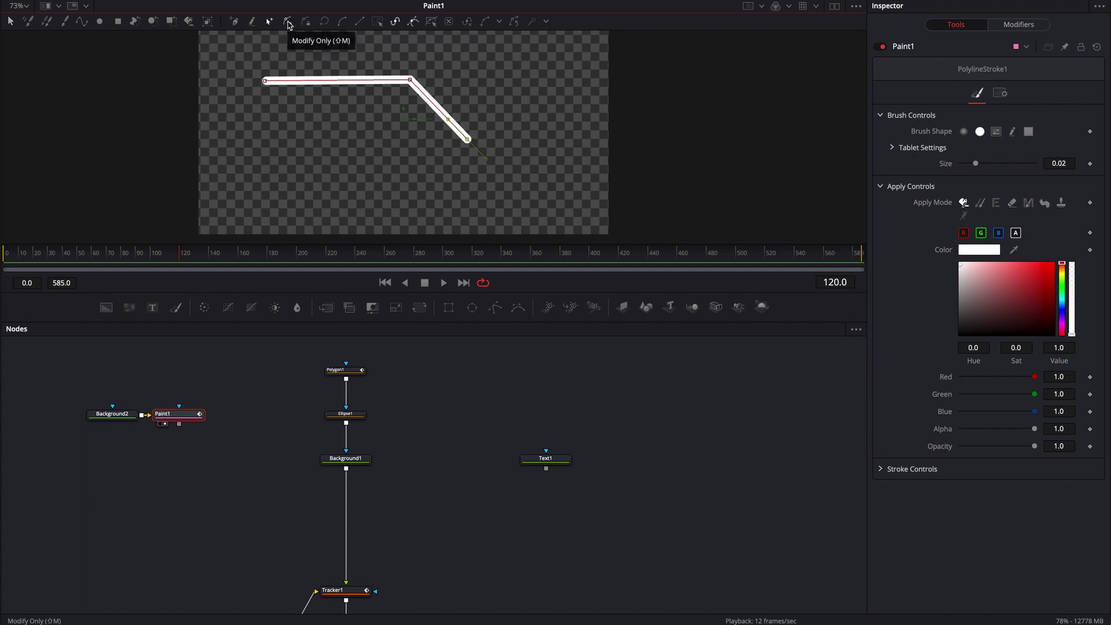
{"action": "left_click", "coordinate": [288, 25]}
{"action": "left_click_drag", "start_coordinate": [467, 139], "coordinate": [464, 151]}
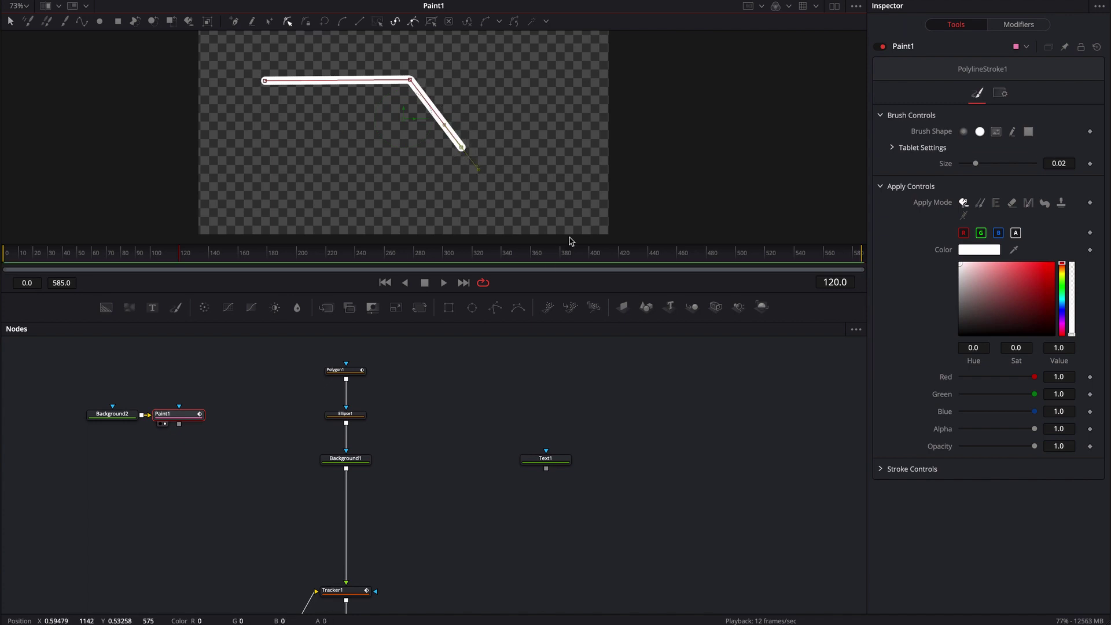
Try the painted stroke's Write On range and set its end to 0.944
{"action": "left_click", "coordinate": [881, 468]}
{"action": "scroll", "coordinate": [907, 377], "scroll_direction": "down", "scroll_amount": 1}
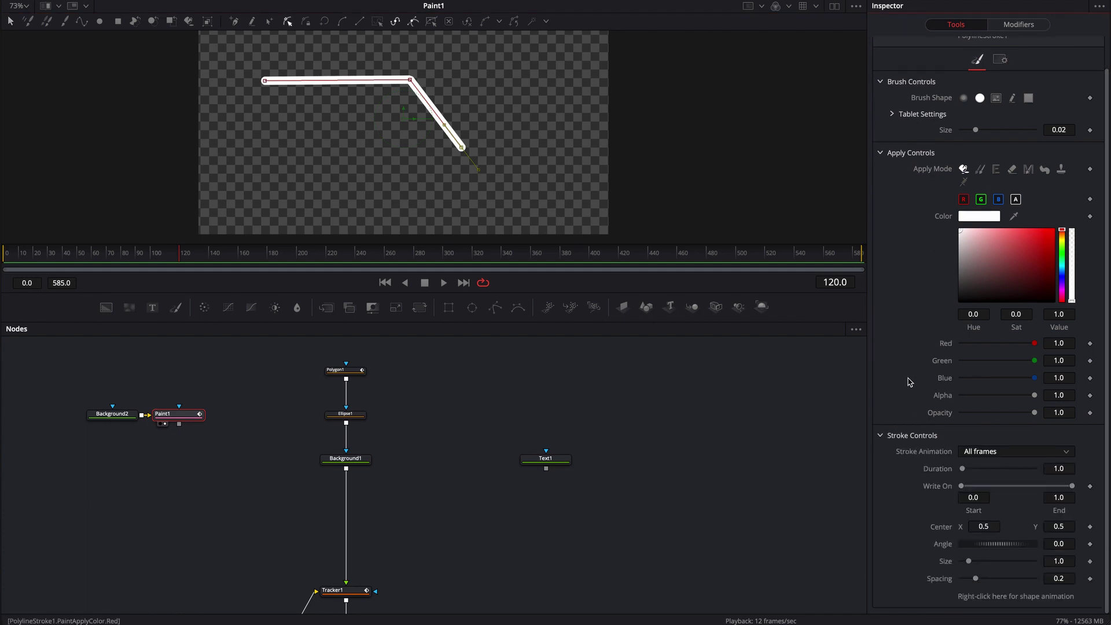
{"action": "mouse_move", "coordinate": [962, 488]}
{"action": "left_mouse_down"}
{"action": "mouse_move", "coordinate": [972, 488]}
{"action": "mouse_move", "coordinate": [953, 488]}
{"action": "left_mouse_up"}
{"action": "mouse_move", "coordinate": [1070, 489]}
{"action": "left_mouse_down"}
{"action": "mouse_move", "coordinate": [965, 490]}
{"action": "mouse_move", "coordinate": [1066, 488]}
{"action": "left_mouse_up"}
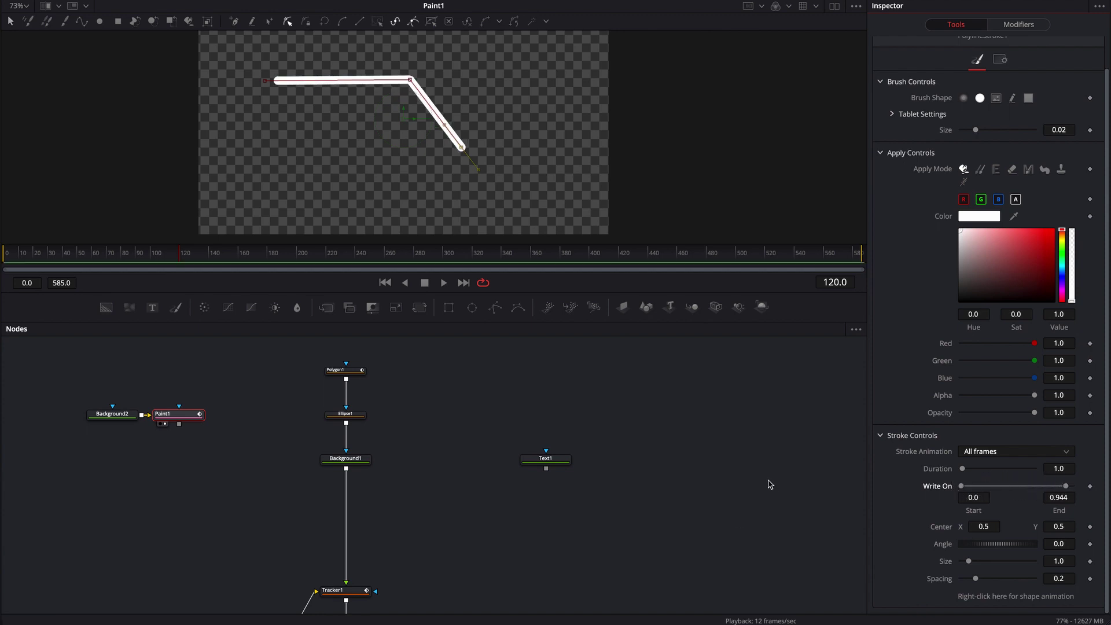
Delete the Background2 and Paint1 nodes and show Merge1 in the viewer again
{"action": "left_click_drag", "start_coordinate": [70, 382], "coordinate": [219, 457]}
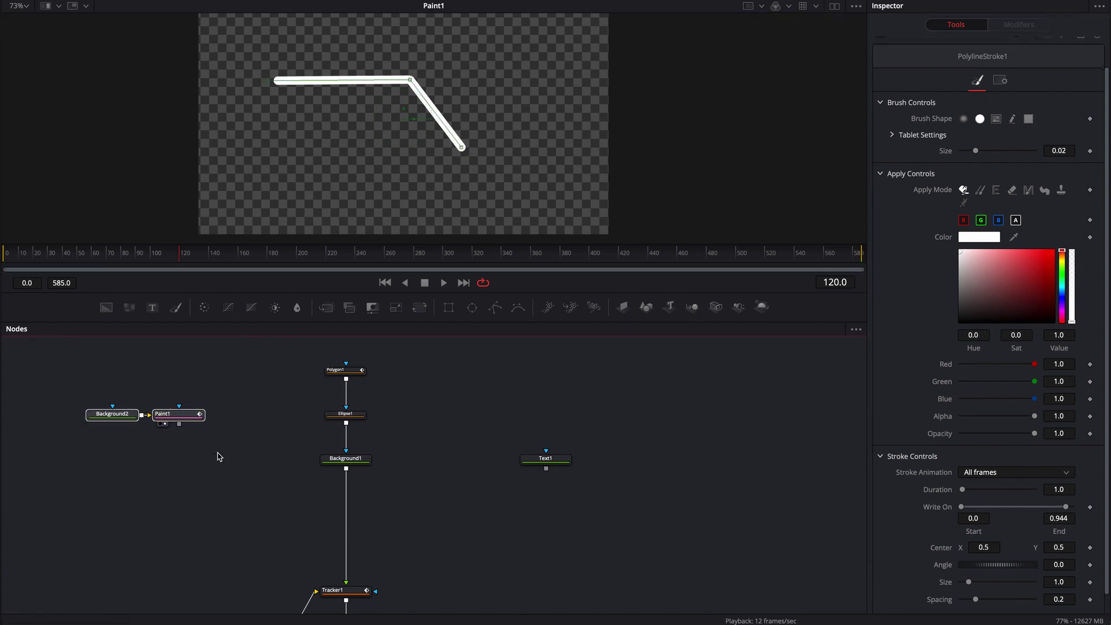
{"action": "key", "text": "BackSpace"}
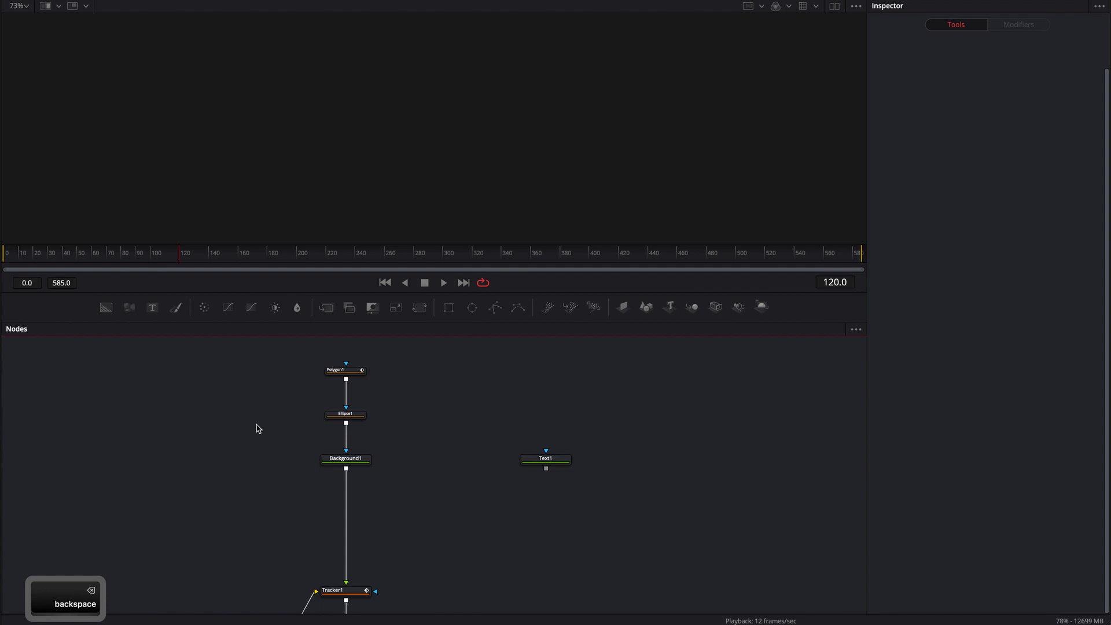
{"action": "left_click_drag", "start_coordinate": [345, 592], "coordinate": [440, 174]}
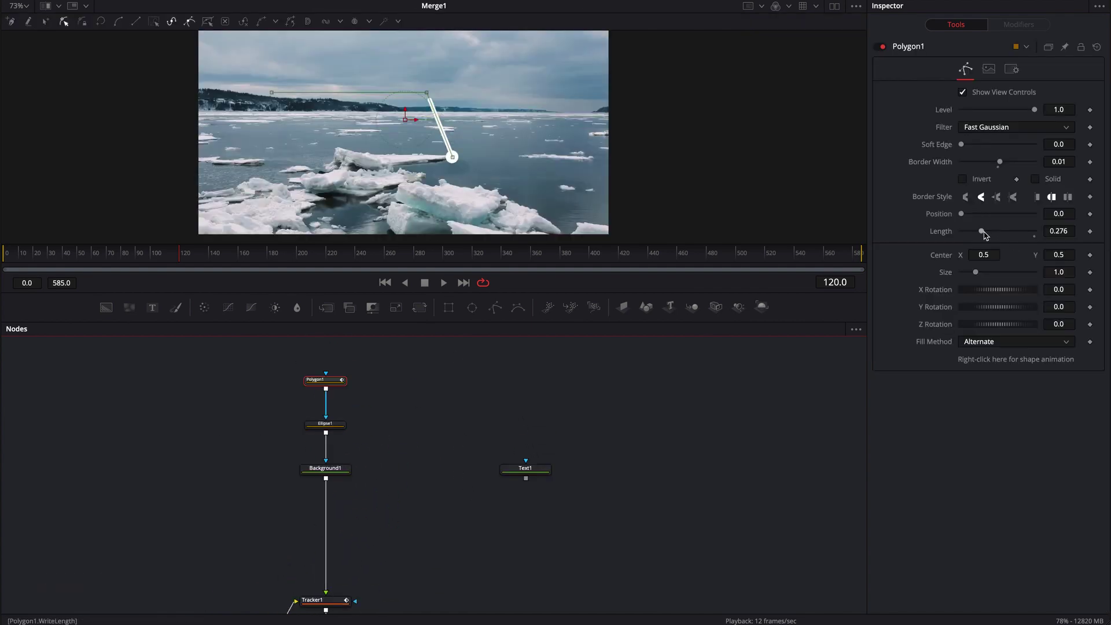
Set Polygon1's Length to 1.0 and play the clip around frame 120 to check the leader line's movement
{"action": "left_click_drag", "start_coordinate": [984, 233], "coordinate": [1041, 236]}
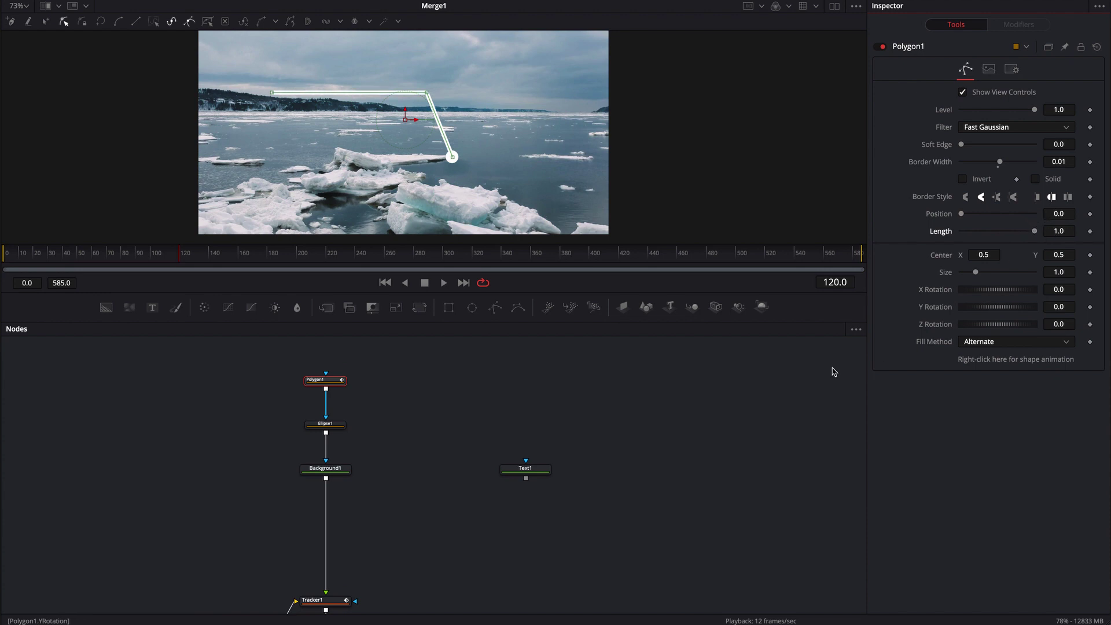
{"action": "left_click", "coordinate": [230, 410]}
{"action": "mouse_move", "coordinate": [188, 254]}
{"action": "left_mouse_down"}
{"action": "mouse_move", "coordinate": [164, 257]}
{"action": "mouse_move", "coordinate": [176, 257]}
{"action": "left_mouse_up"}
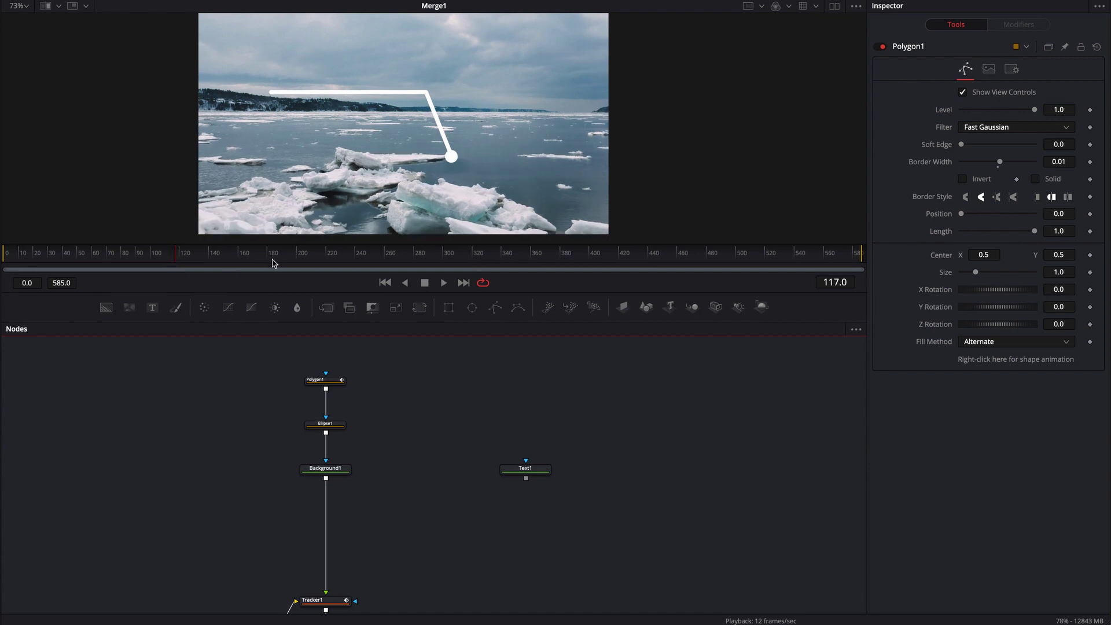
{"action": "key", "text": "space"}
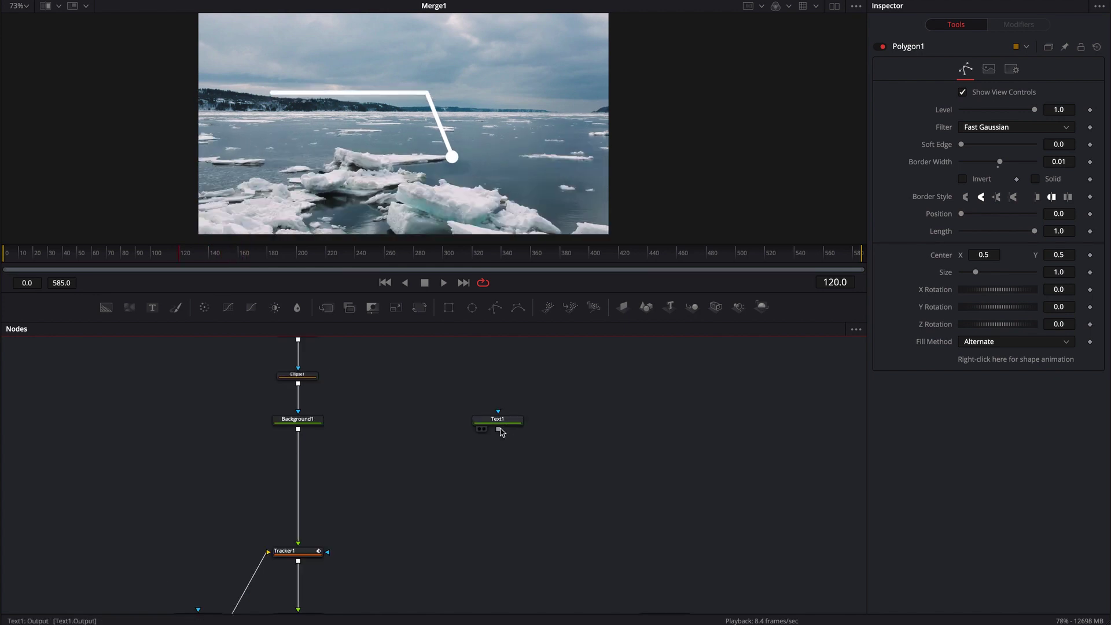
Merge Text1 over Background1 before Tracker1, align its node with the merge, and place the text just above the horizontal line
{"action": "left_click_drag", "start_coordinate": [501, 432], "coordinate": [300, 435]}
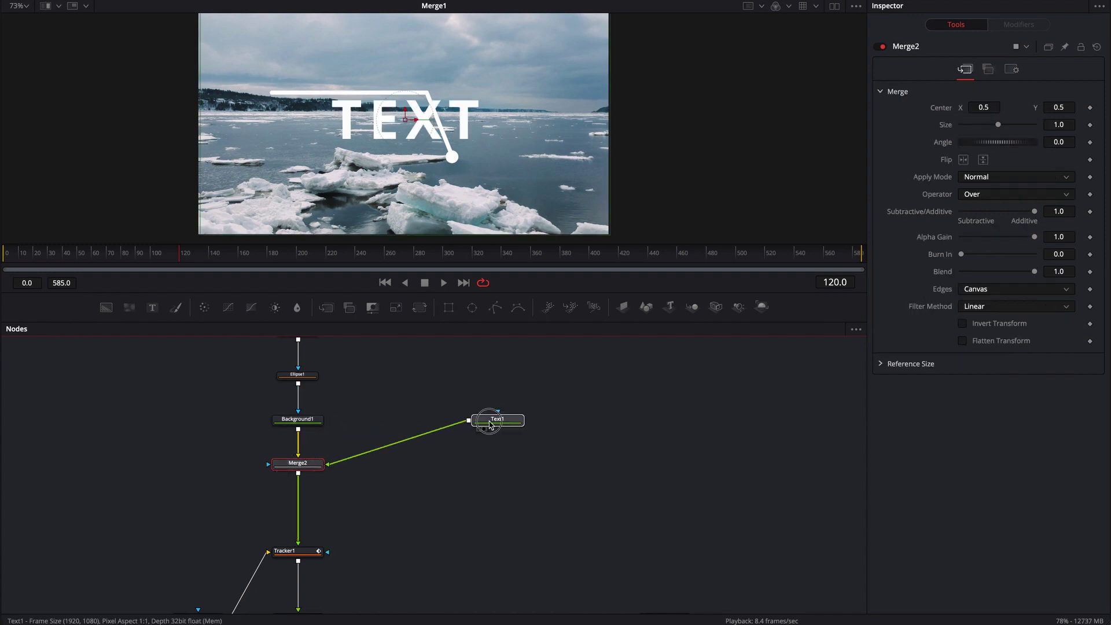
{"action": "left_click_drag", "start_coordinate": [488, 417], "coordinate": [488, 461]}
{"action": "left_click", "coordinate": [488, 461]}
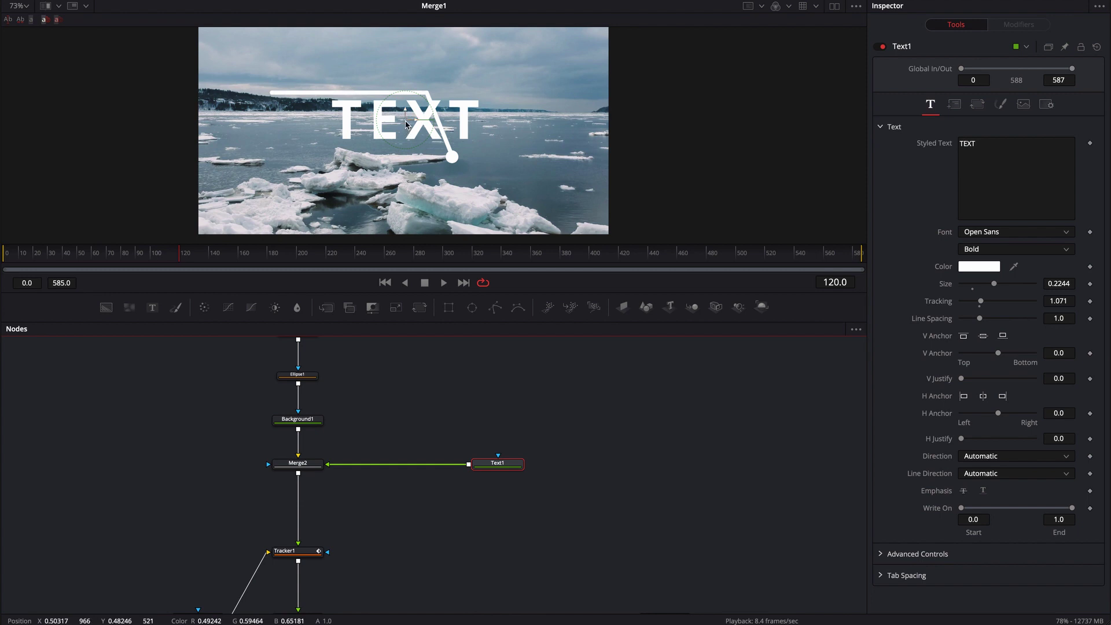
{"action": "left_click_drag", "start_coordinate": [403, 115], "coordinate": [352, 70]}
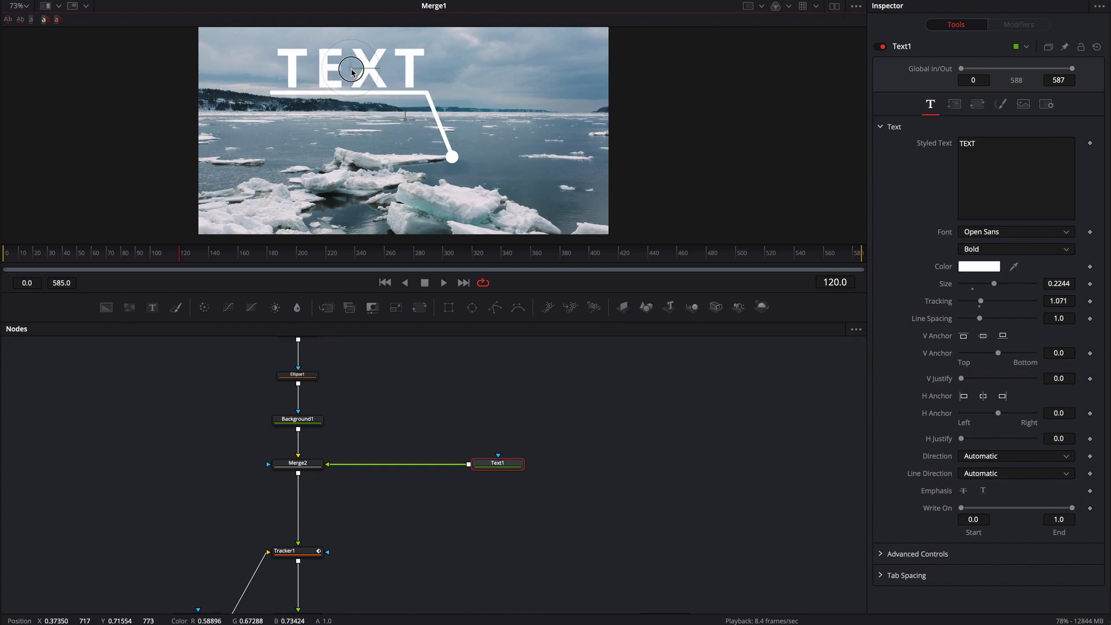
Play the clip from frame 120 to check how the text follows the callout, and return to frame 120
{"action": "key", "text": "space"}
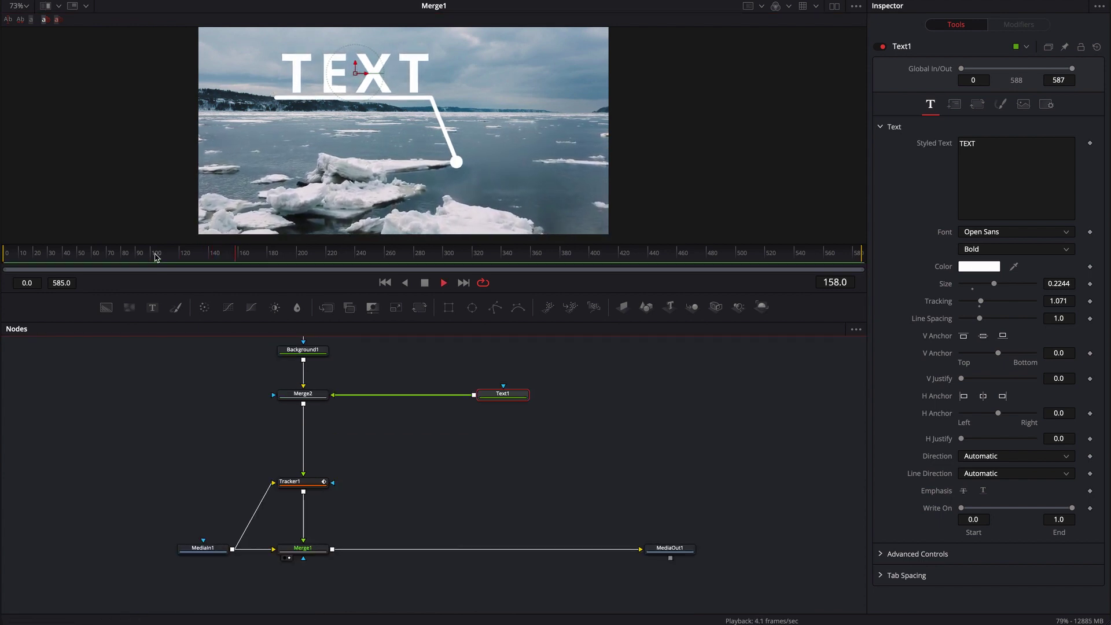
{"action": "key", "text": "space"}
{"action": "left_click_drag", "start_coordinate": [234, 253], "coordinate": [180, 259]}
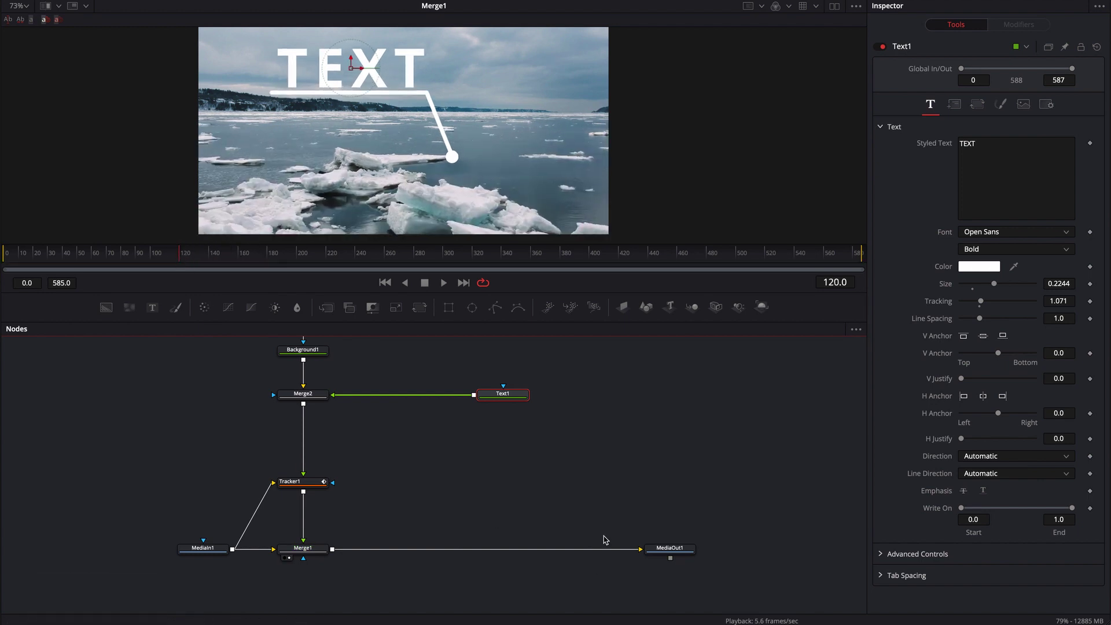
Keyframe Ellipse1's width at 0.0 on frame 119
{"action": "scroll", "coordinate": [573, 515], "scroll_direction": "up", "scroll_amount": 3}
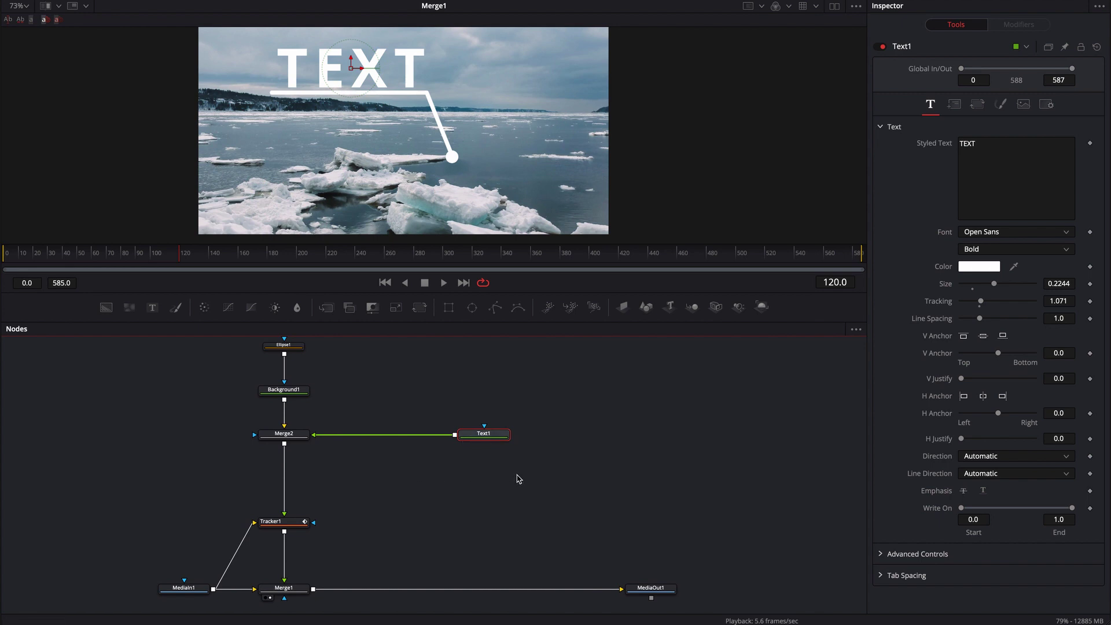
{"action": "scroll", "coordinate": [556, 509], "scroll_direction": "up", "scroll_amount": 3}
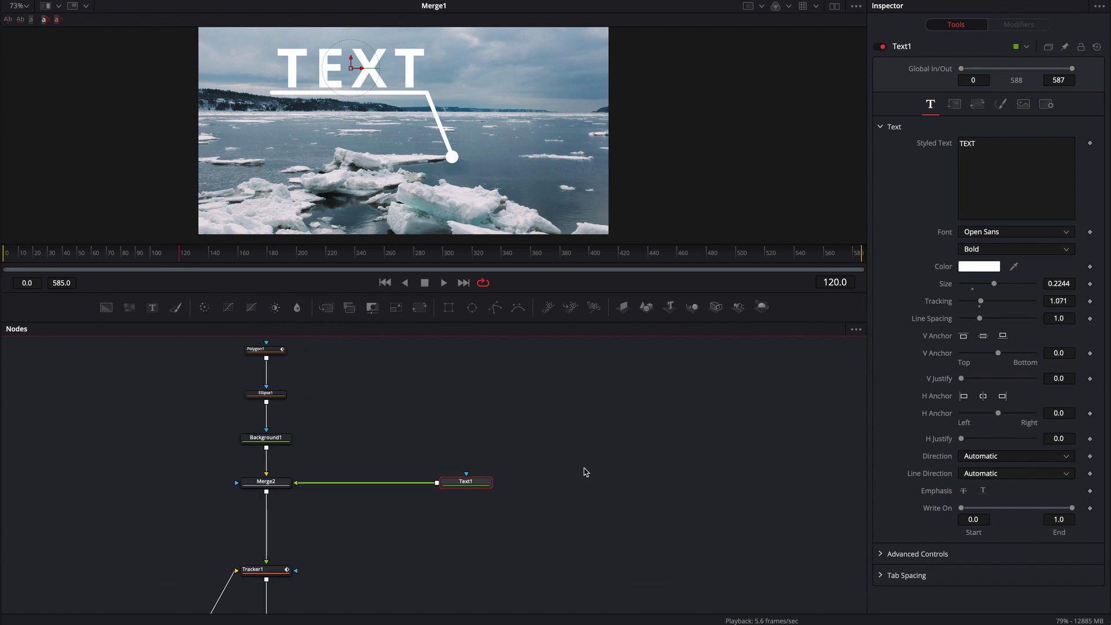
{"action": "left_click", "coordinate": [264, 397]}
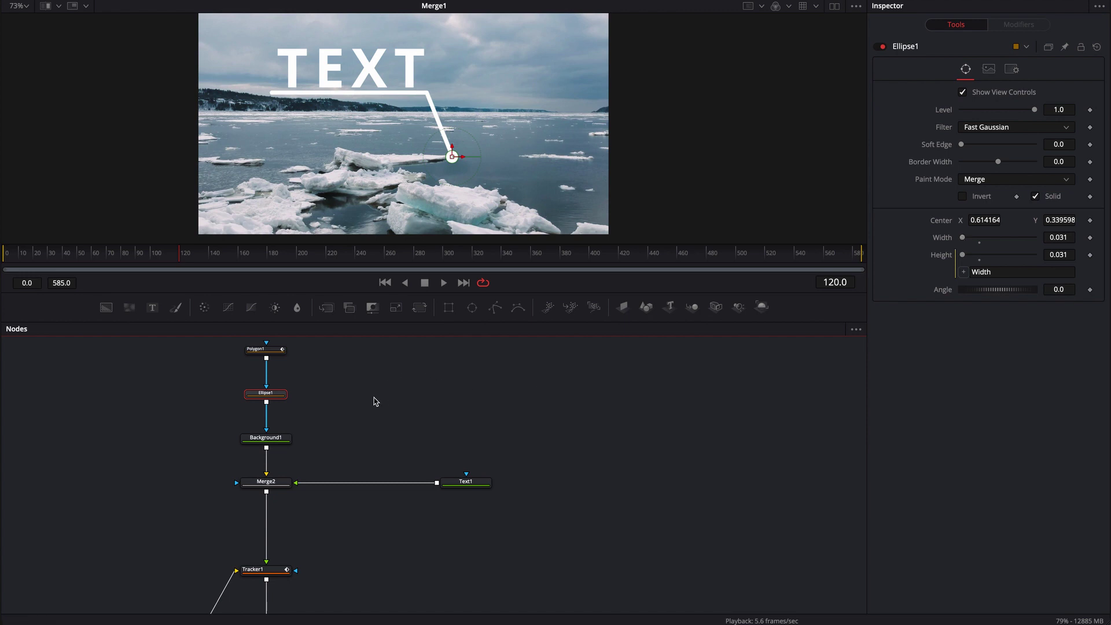
{"action": "key", "text": "Left"}
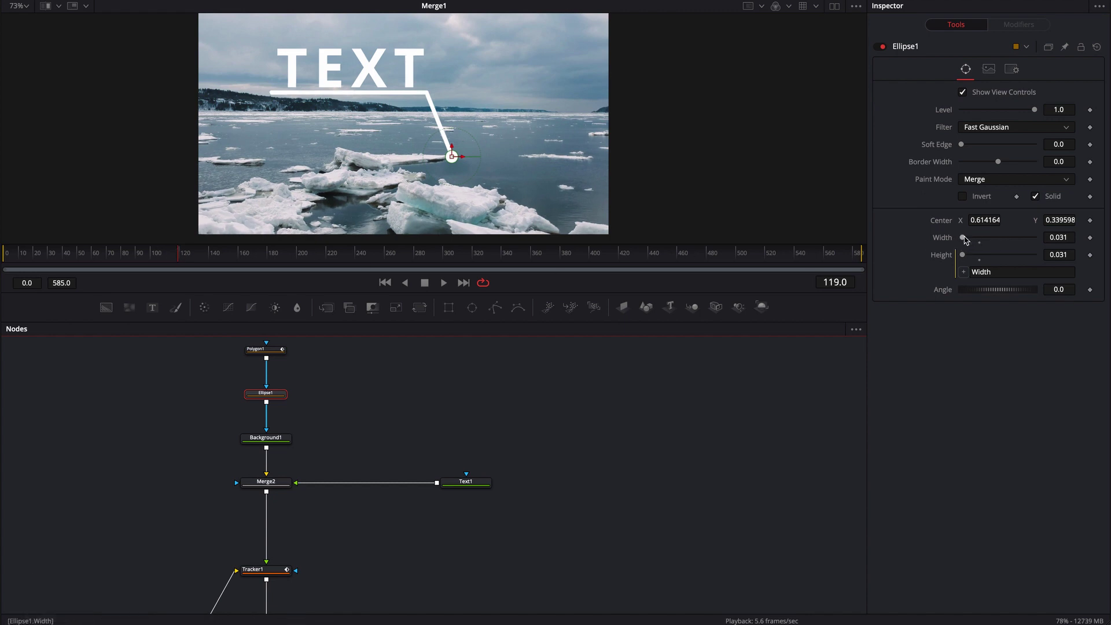
{"action": "left_click_drag", "start_coordinate": [963, 237], "coordinate": [941, 242]}
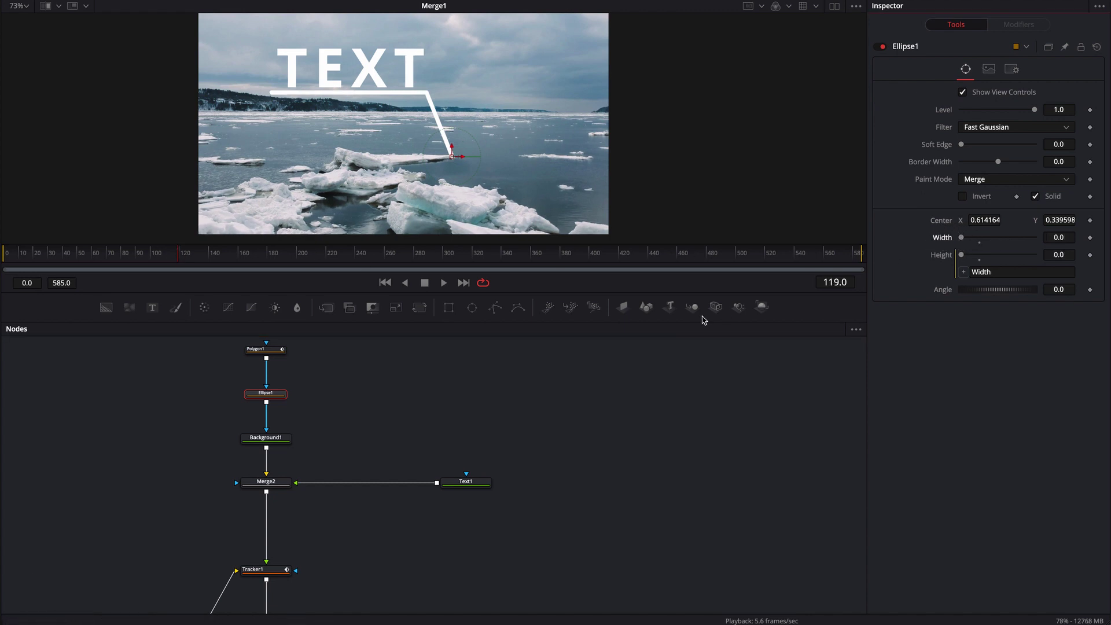
{"action": "left_click", "coordinate": [1090, 237]}
Keyframe Ellipse1's width at 0.031 on frame 124, five frames after the first keyframe
{"action": "key", "text": "Right"}
{"action": "key", "text": "Right"}
{"action": "key", "text": "Right"}
{"action": "key", "text": "Right"}
{"action": "key", "text": "Right"}
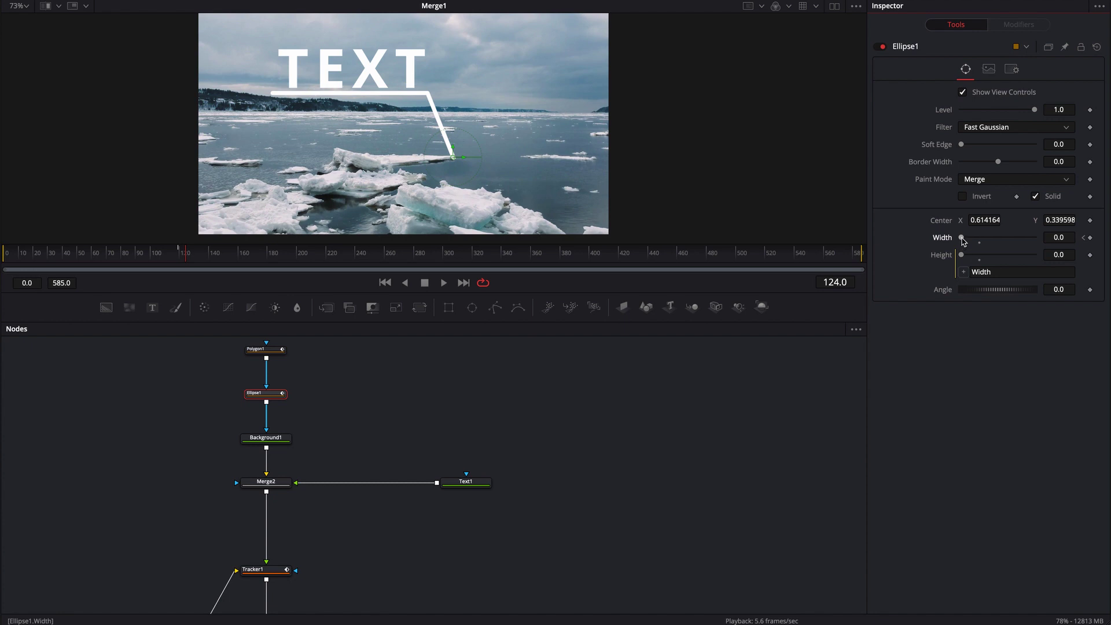
{"action": "left_click_drag", "start_coordinate": [963, 241], "coordinate": [964, 241]}
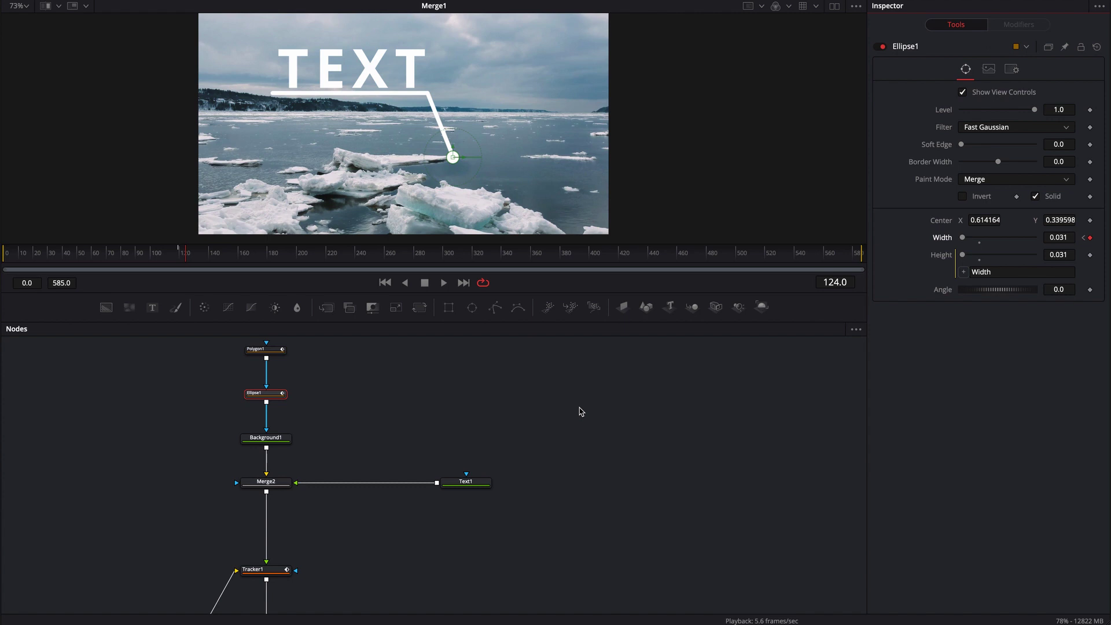
Keyframe Polygon1's length at 0.0 on frame 129, five frames after the dot reaches full size
{"action": "key", "text": "Right"}
{"action": "key", "text": "Right"}
{"action": "key", "text": "Right"}
{"action": "key", "text": "Right"}
{"action": "key", "text": "Right"}
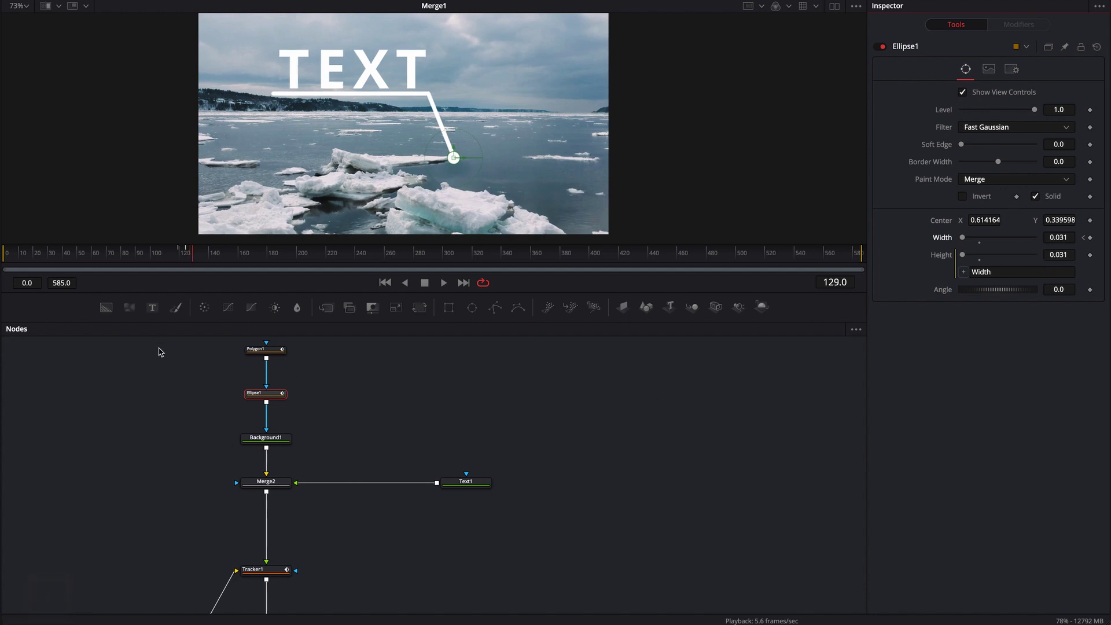
{"action": "left_click", "coordinate": [262, 350]}
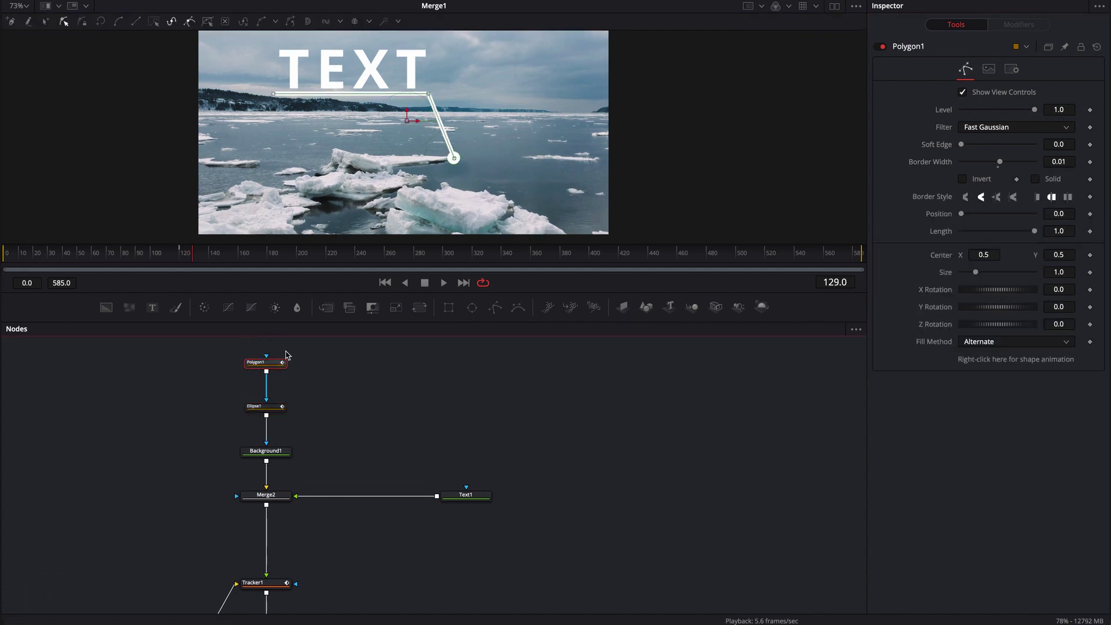
{"action": "left_click_drag", "start_coordinate": [1035, 231], "coordinate": [942, 234]}
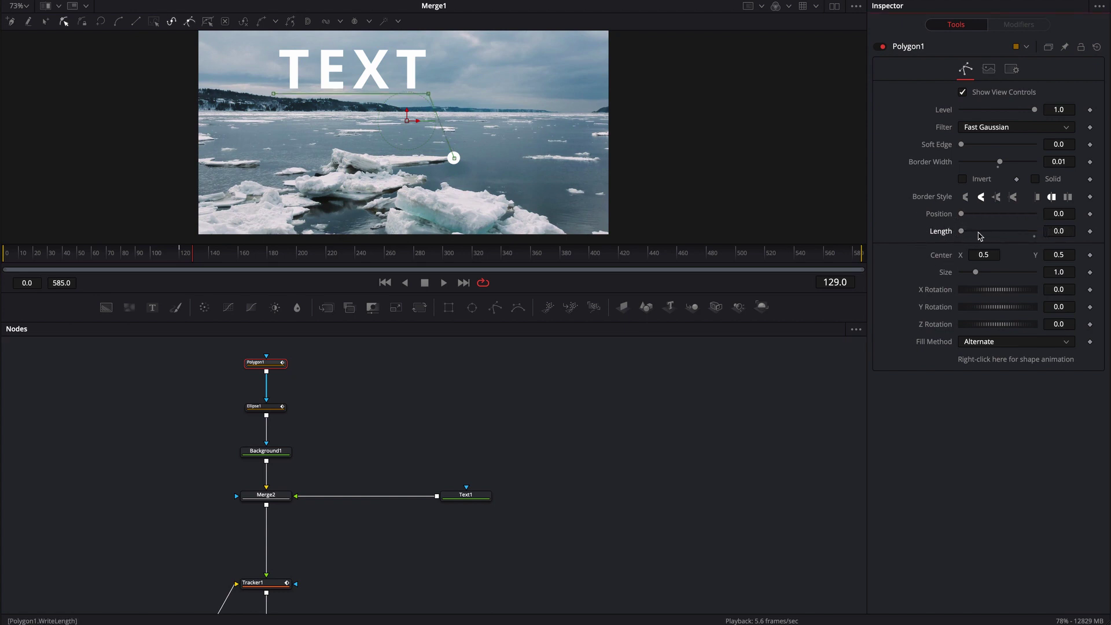
{"action": "left_click", "coordinate": [1091, 232]}
Keyframe Polygon1's length at 1.0 on frame 134, five frames after its first length keyframe
{"action": "key", "text": "Right"}
{"action": "key", "text": "Right"}
{"action": "key", "text": "Right"}
{"action": "key", "text": "Right"}
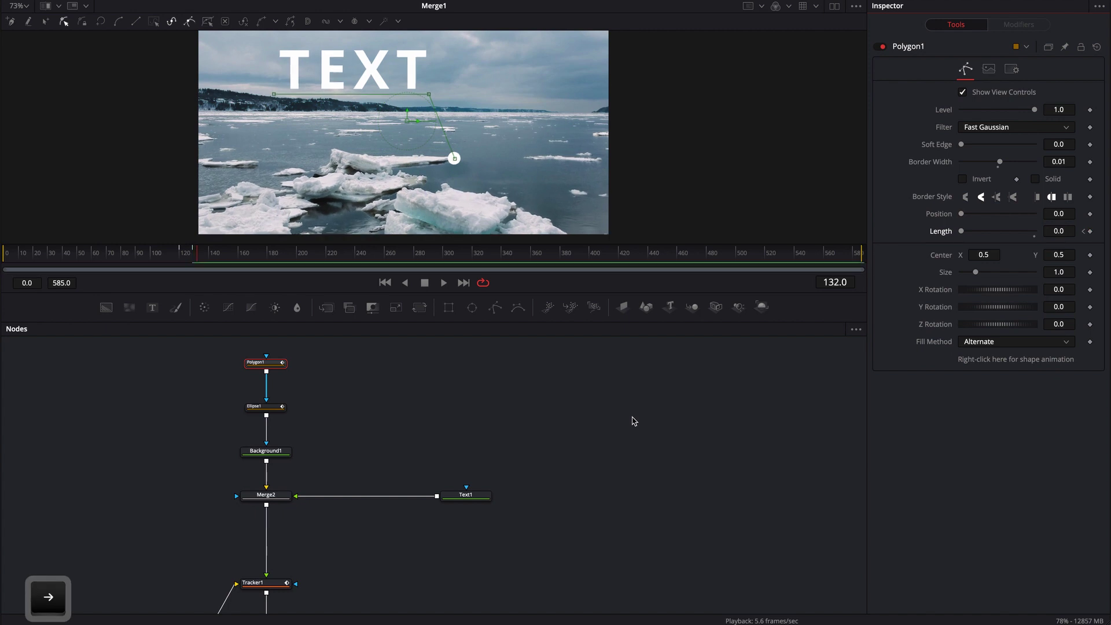
{"action": "key", "text": "Right"}
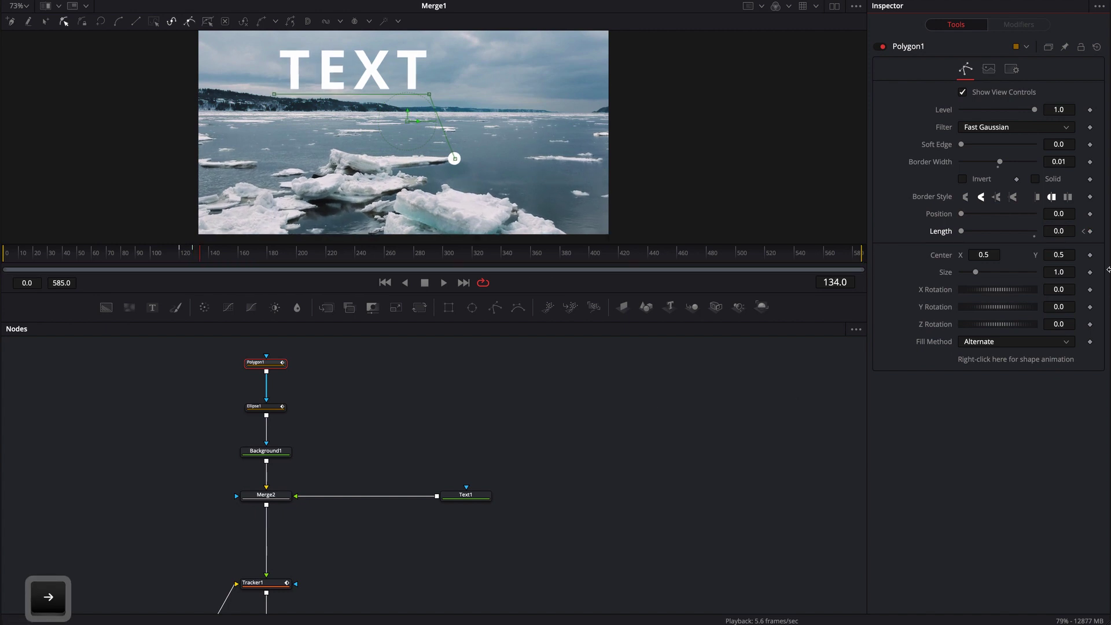
{"action": "left_click_drag", "start_coordinate": [961, 231], "coordinate": [1065, 237]}
{"action": "left_click", "coordinate": [465, 386]}
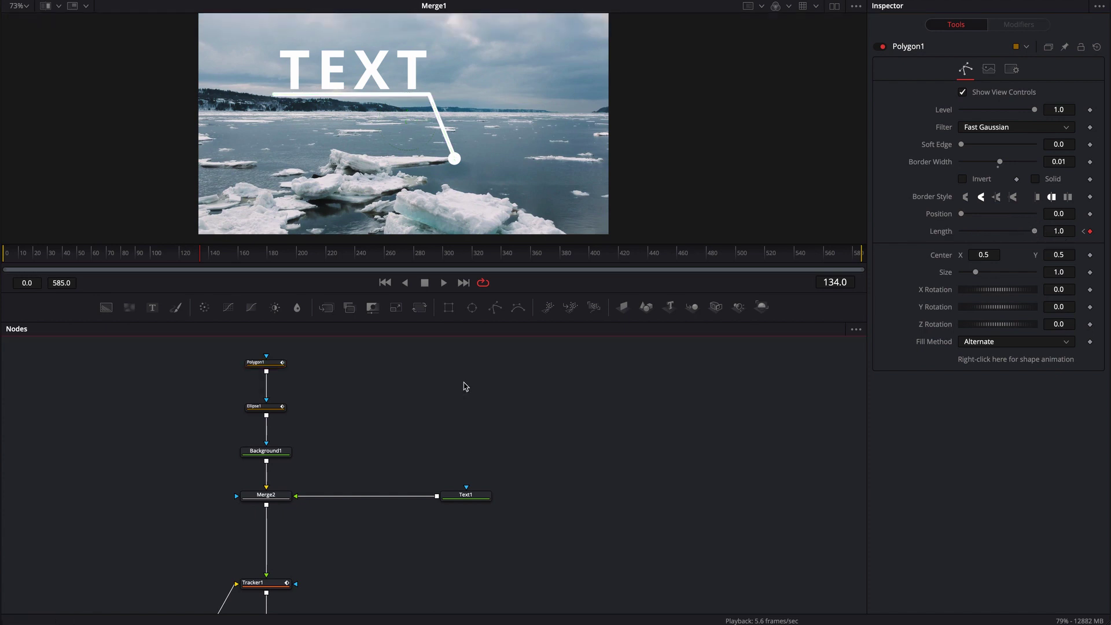
Play the clip from frame 118 to check how the dot and the leader line animate on
{"action": "left_click_drag", "start_coordinate": [220, 254], "coordinate": [159, 255]}
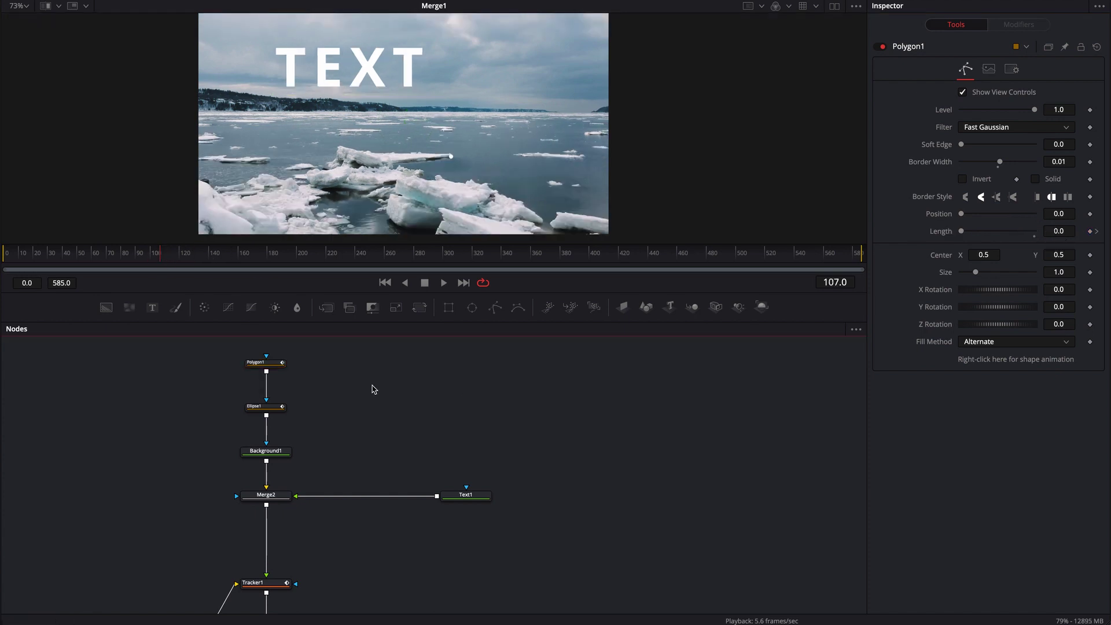
{"action": "left_click", "coordinate": [176, 255]}
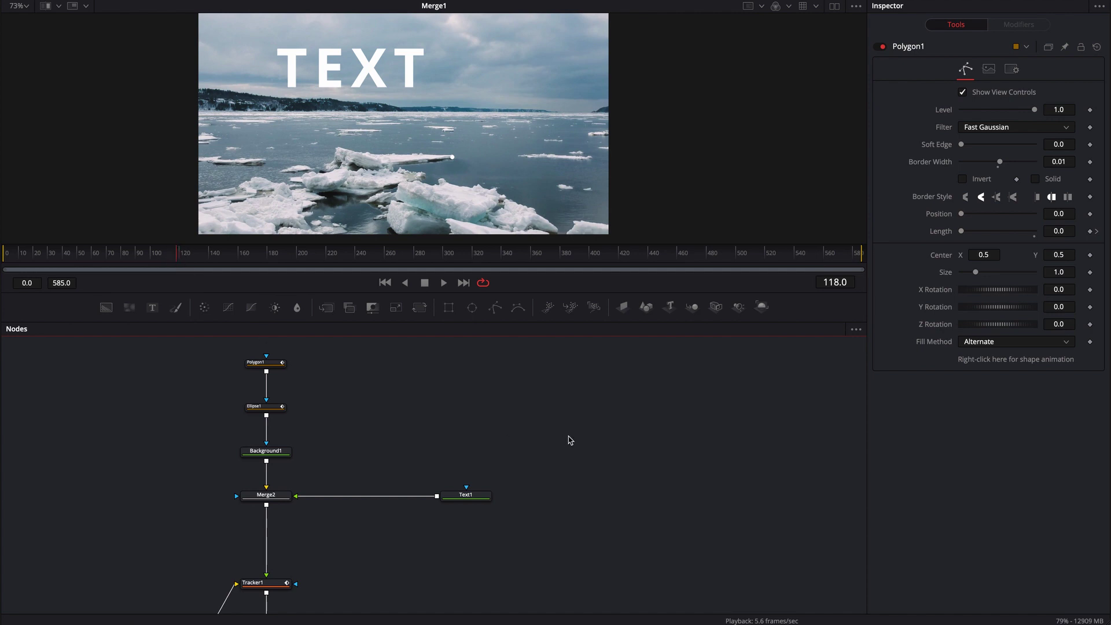
{"action": "key", "text": "space"}
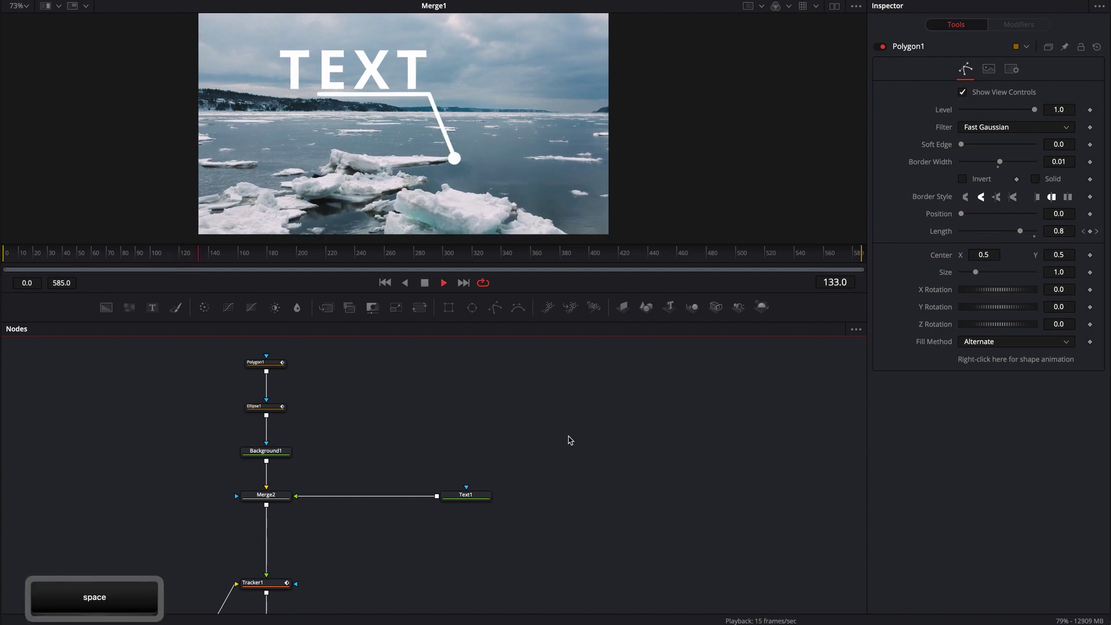
{"action": "key", "text": "space"}
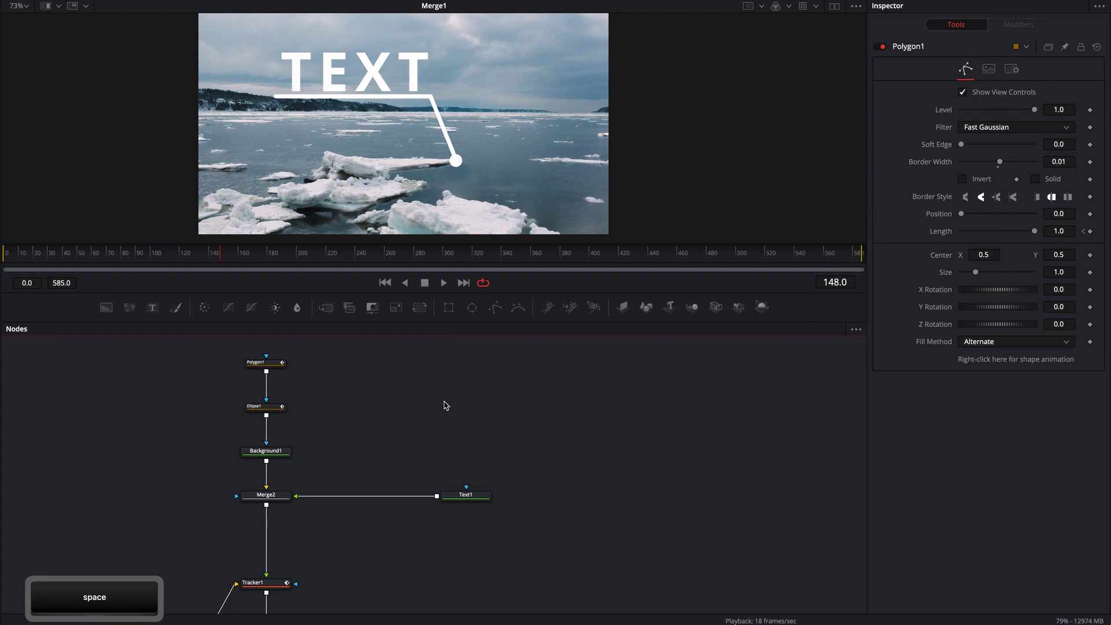
{"action": "key", "text": "Left"}
{"action": "key", "text": "Left"}
{"action": "key", "text": "Left"}
{"action": "key", "text": "Left"}
{"action": "key", "text": "Left"}
{"action": "key", "text": "Left"}
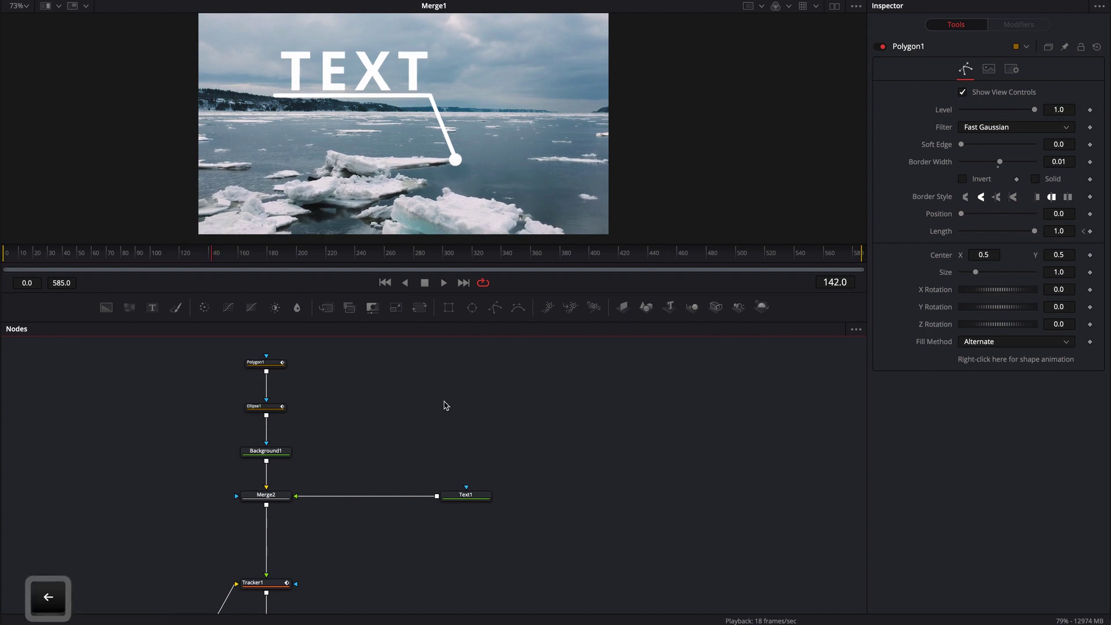
Keyframe Polygon1's level at 0.0 on frame 120 to hide the line's starting point
{"action": "left_click_drag", "start_coordinate": [219, 261], "coordinate": [179, 258]}
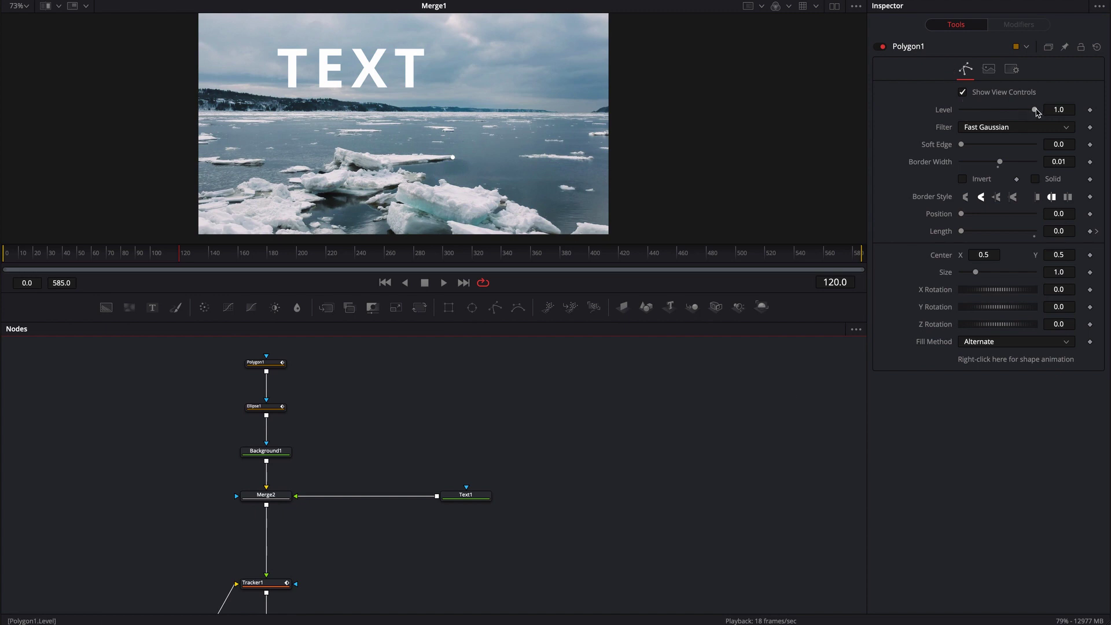
{"action": "left_click_drag", "start_coordinate": [1035, 111], "coordinate": [888, 111]}
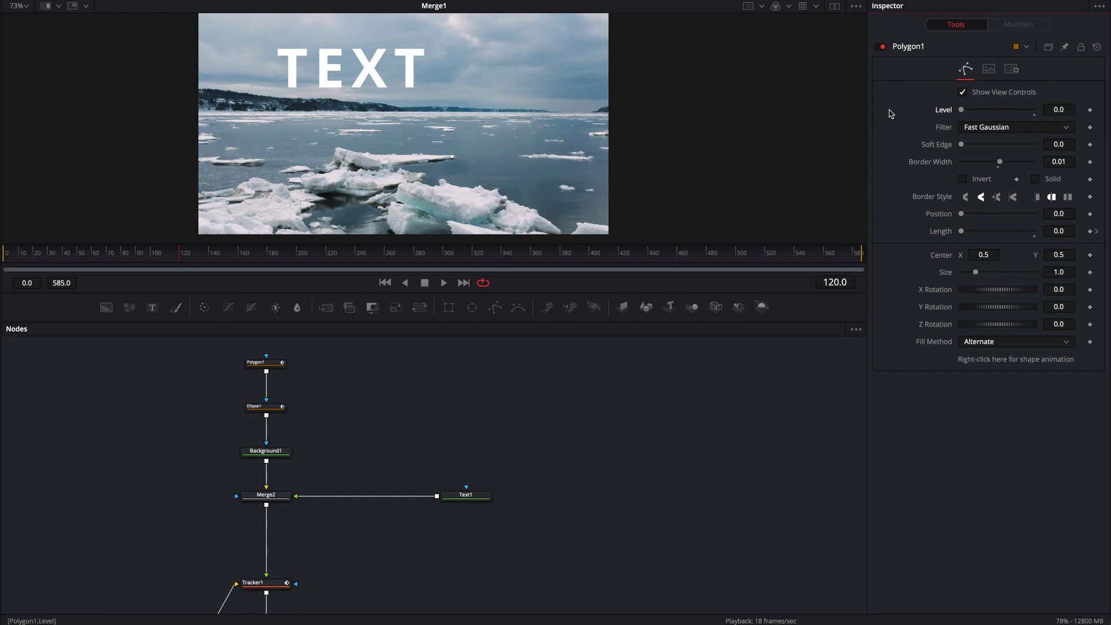
{"action": "left_click", "coordinate": [1090, 110]}
Keyframe Polygon1's level at 1.0 on frame 122
{"action": "key", "text": "Right"}
{"action": "key", "text": "Right"}
{"action": "key", "text": "Right"}
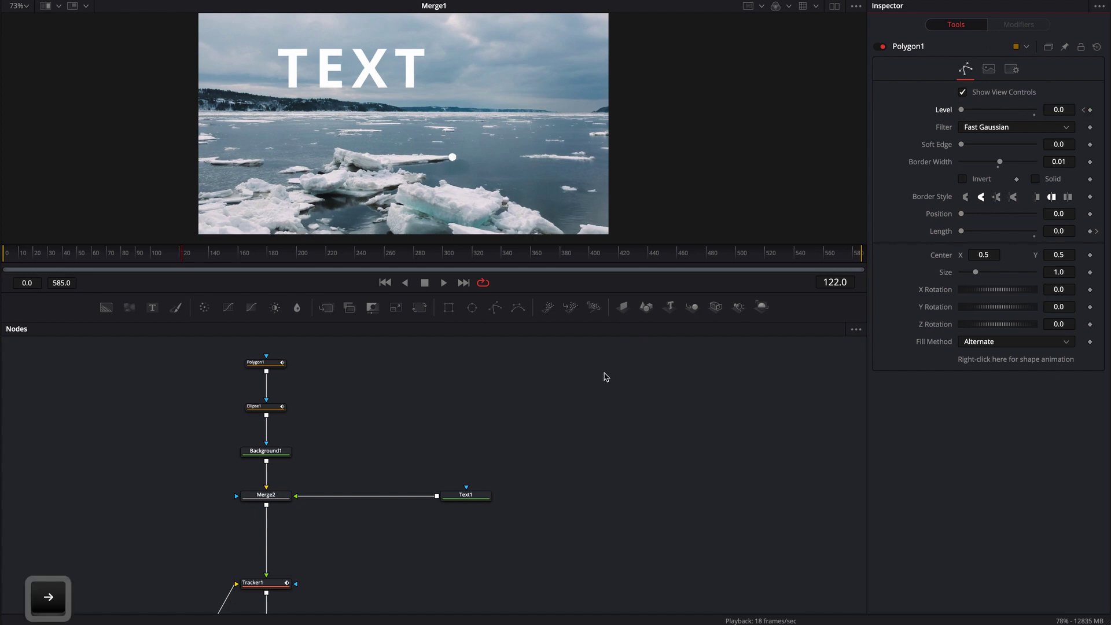
{"action": "key", "text": "Left"}
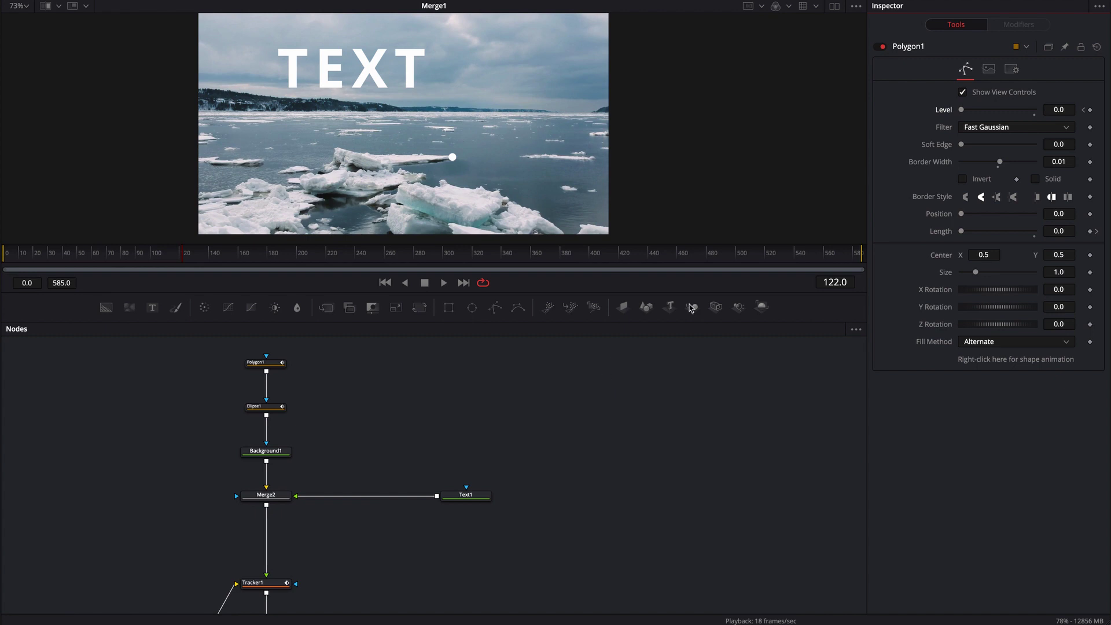
{"action": "left_click_drag", "start_coordinate": [961, 110], "coordinate": [1088, 112]}
Play the clip from frame 114 to check the dot and leader line animation with the level keyframes
{"action": "key", "text": "Left"}
{"action": "key", "text": "Left"}
{"action": "key", "text": "Left"}
{"action": "key", "text": "Left"}
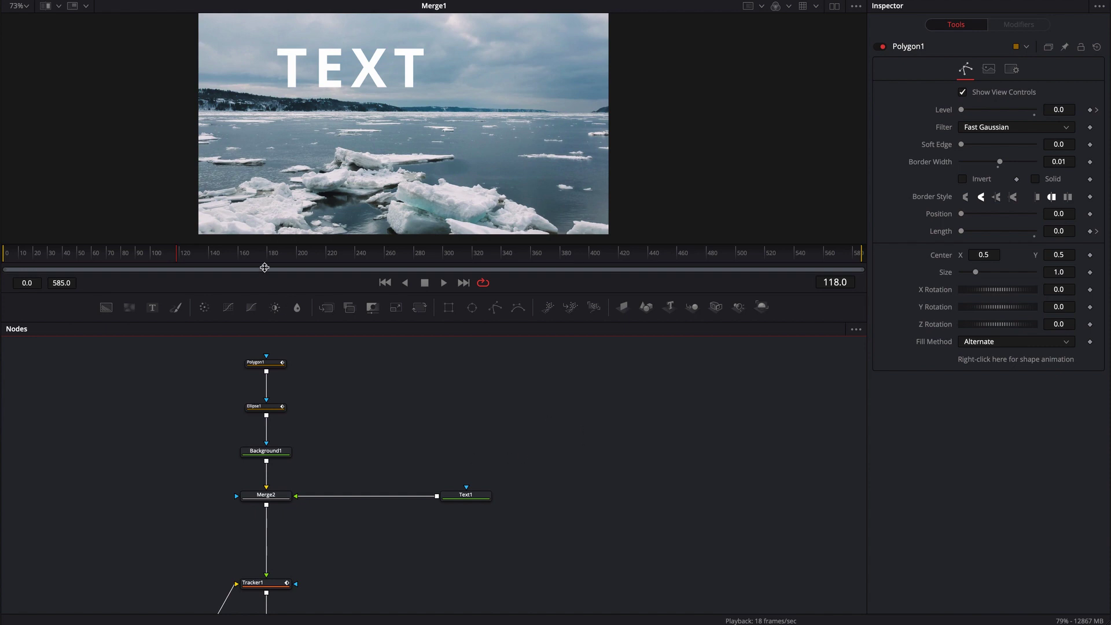
{"action": "left_click_drag", "start_coordinate": [184, 253], "coordinate": [169, 253]}
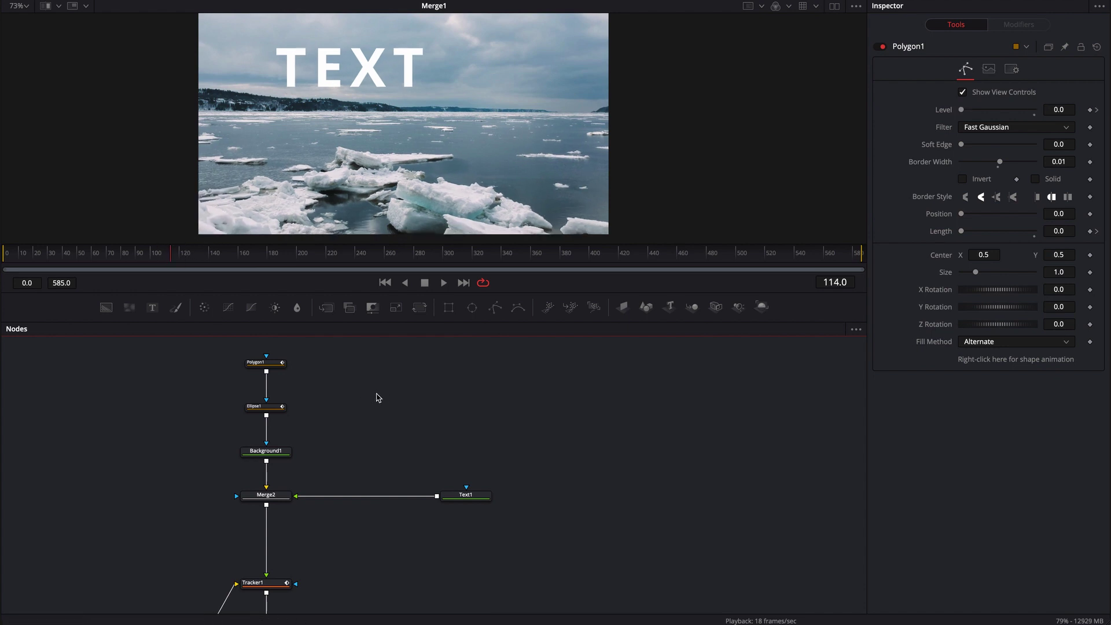
{"action": "key", "text": "space"}
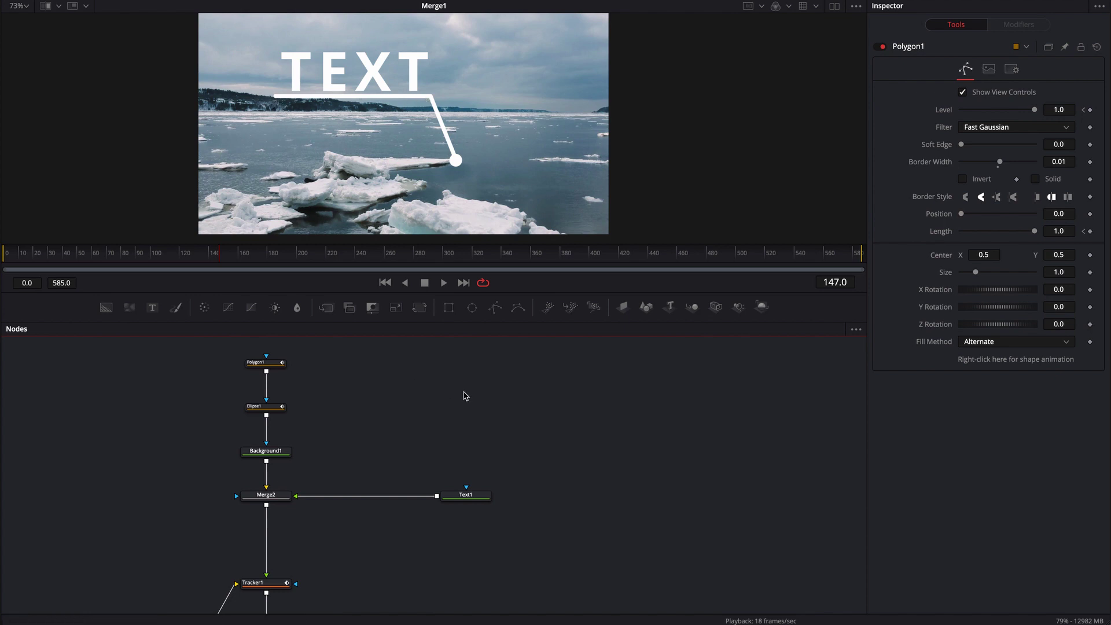
Add a rectangle mask to Text1 with the playhead on frame 131, where the horizontal line starts extending
{"action": "left_click_drag", "start_coordinate": [218, 252], "coordinate": [196, 257]}
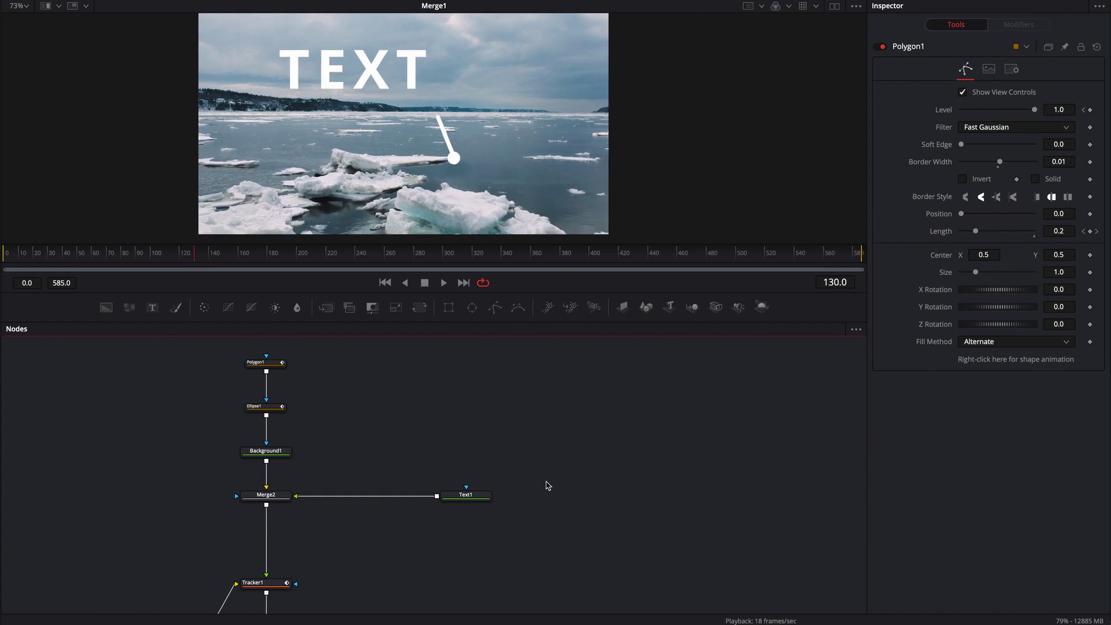
{"action": "key", "text": "Left"}
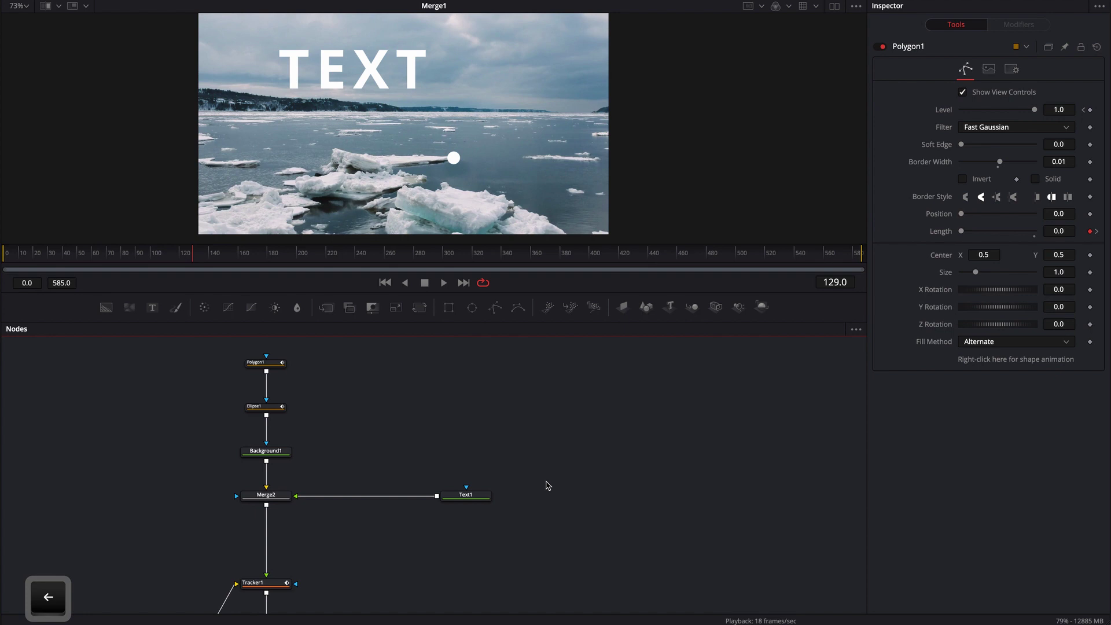
{"action": "key", "text": "Right"}
{"action": "key", "text": "Right"}
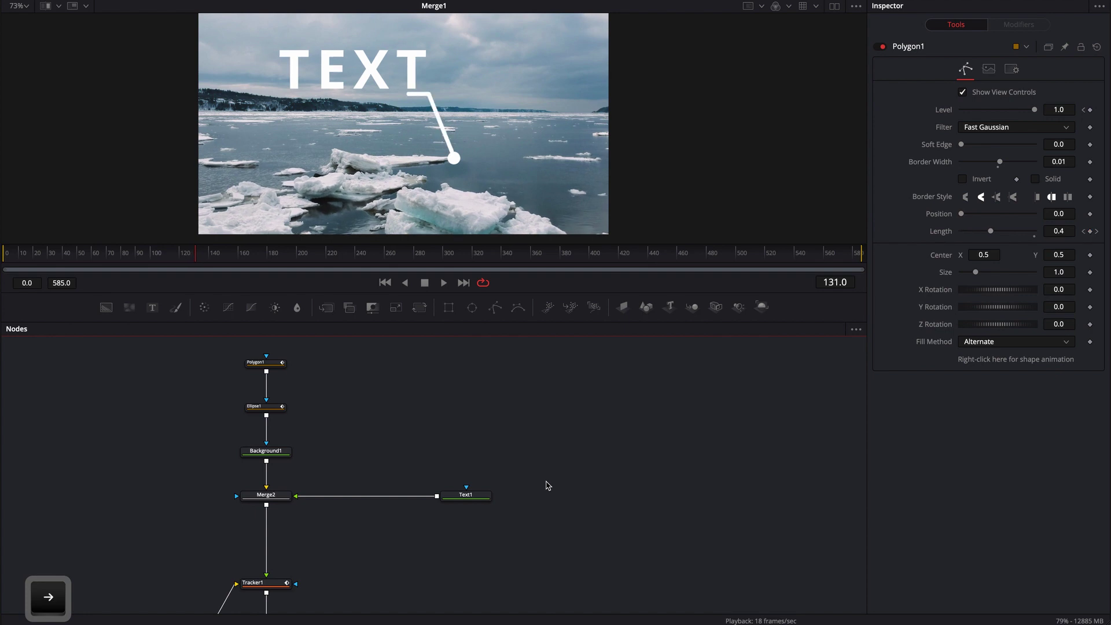
{"action": "left_click", "coordinate": [471, 496]}
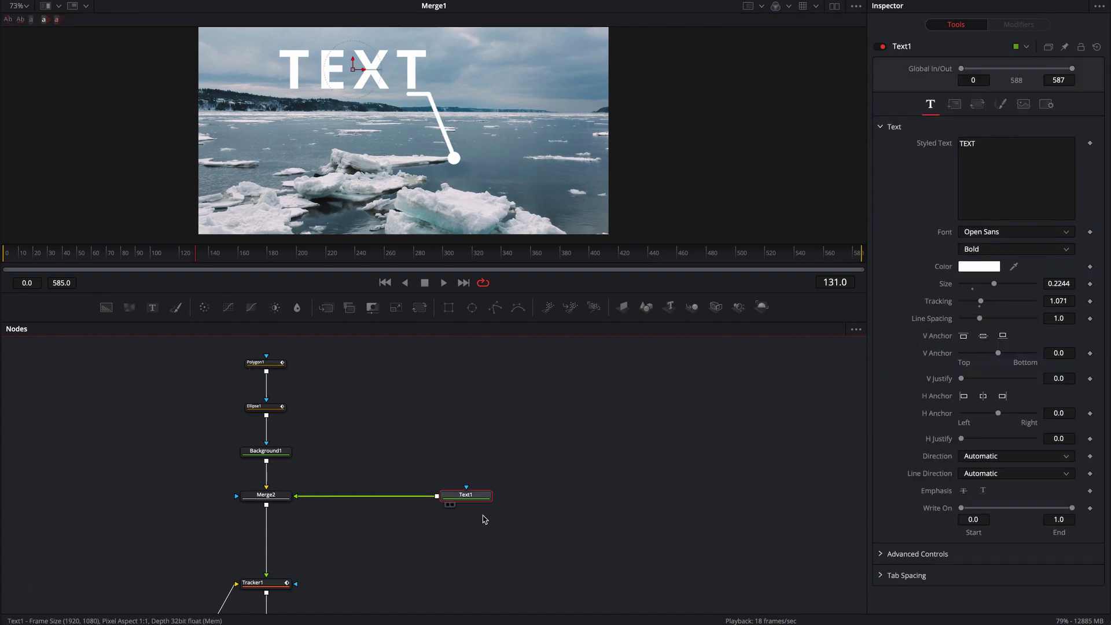
{"action": "left_click", "coordinate": [450, 309]}
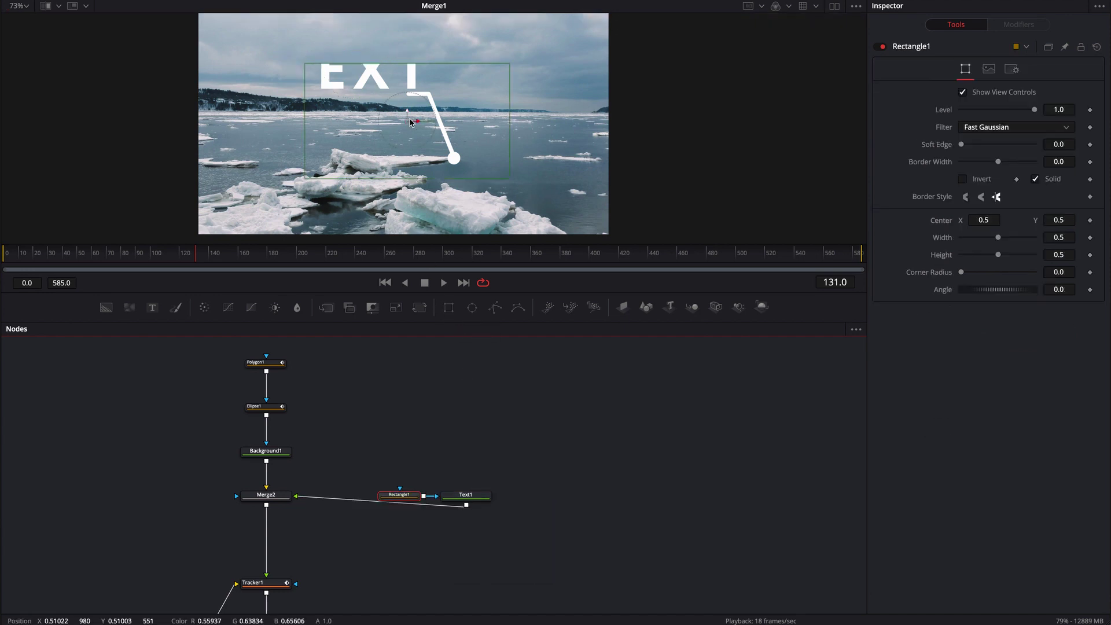
Resize Rectangle1 to about 0.399 wide and 0.274 high, and keyframe its center at about X 0.754, Y 0.723 on frame 131
{"action": "left_click_drag", "start_coordinate": [368, 86], "coordinate": [355, 77]}
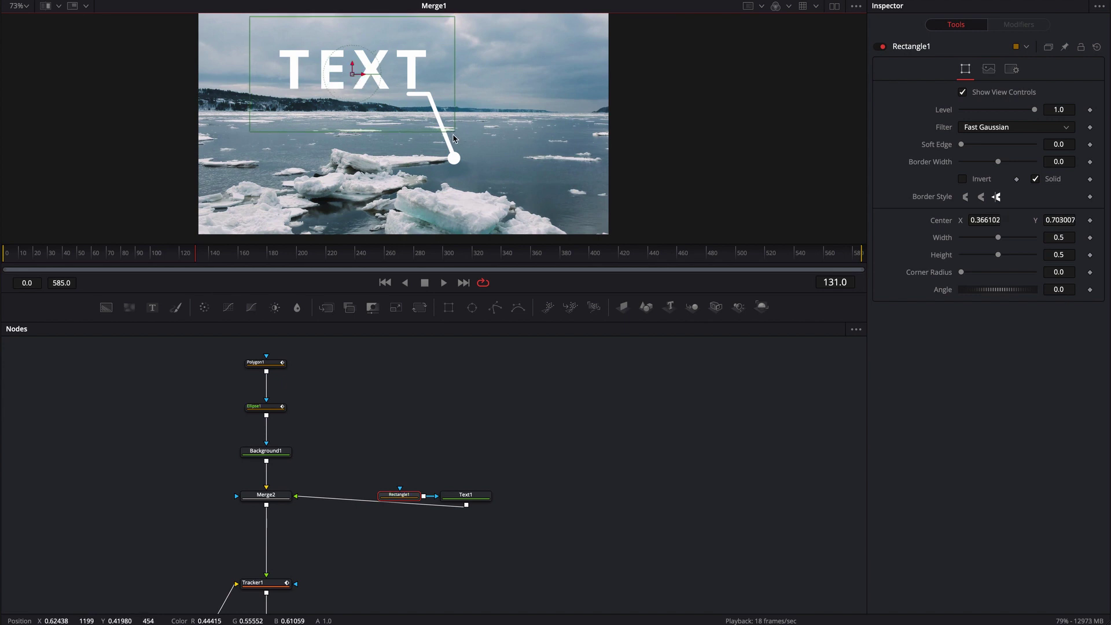
{"action": "left_click_drag", "start_coordinate": [455, 136], "coordinate": [444, 130]}
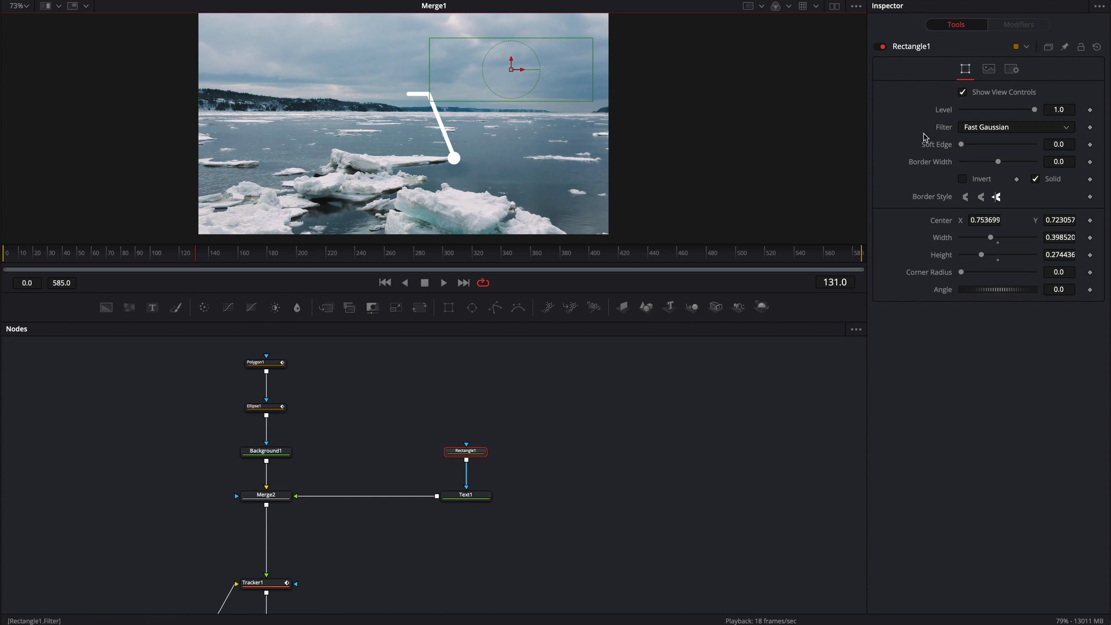
{"action": "left_click", "coordinate": [472, 452]}
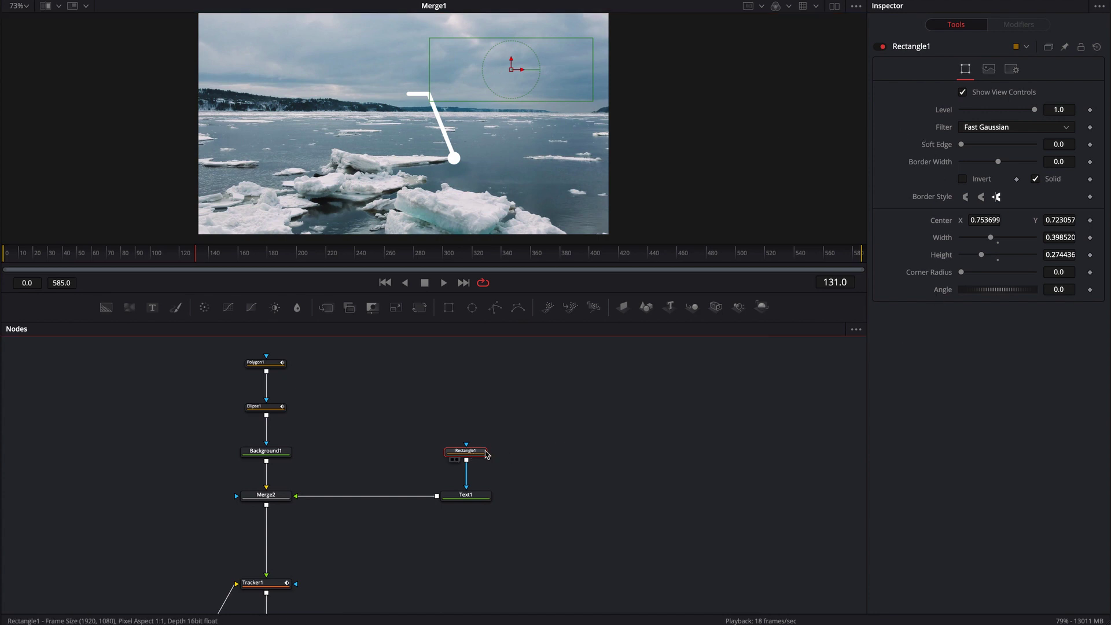
{"action": "left_click", "coordinate": [1091, 221]}
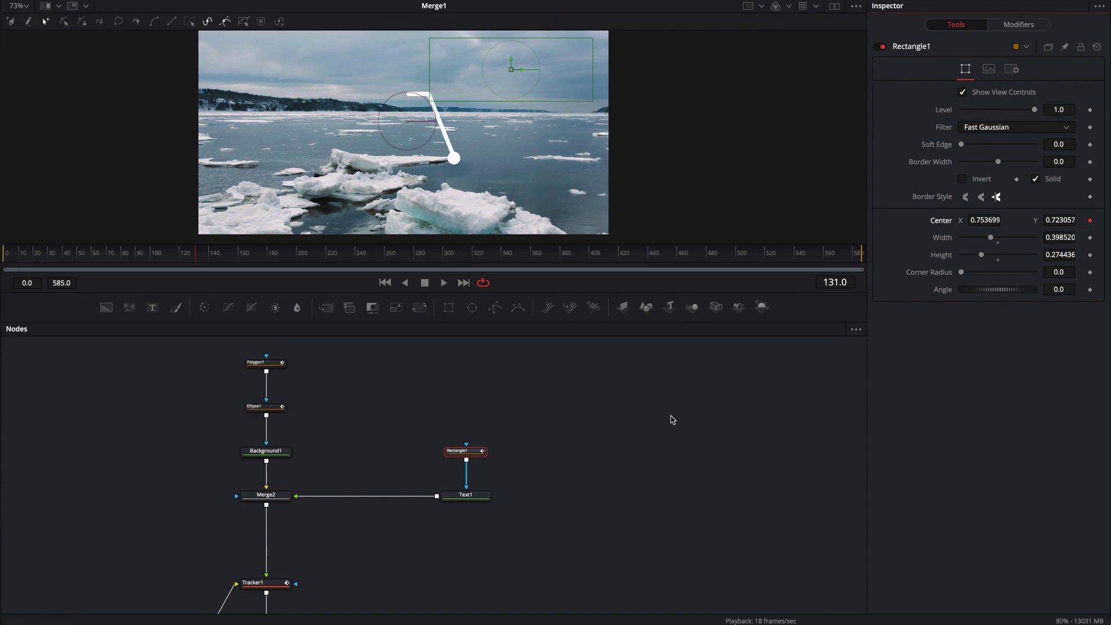
Keyframe Rectangle1's center X to follow the line's end, at about 0.590, 0.482 and 0.366 on frames 132, 133 and 134
{"action": "key", "text": "Right"}
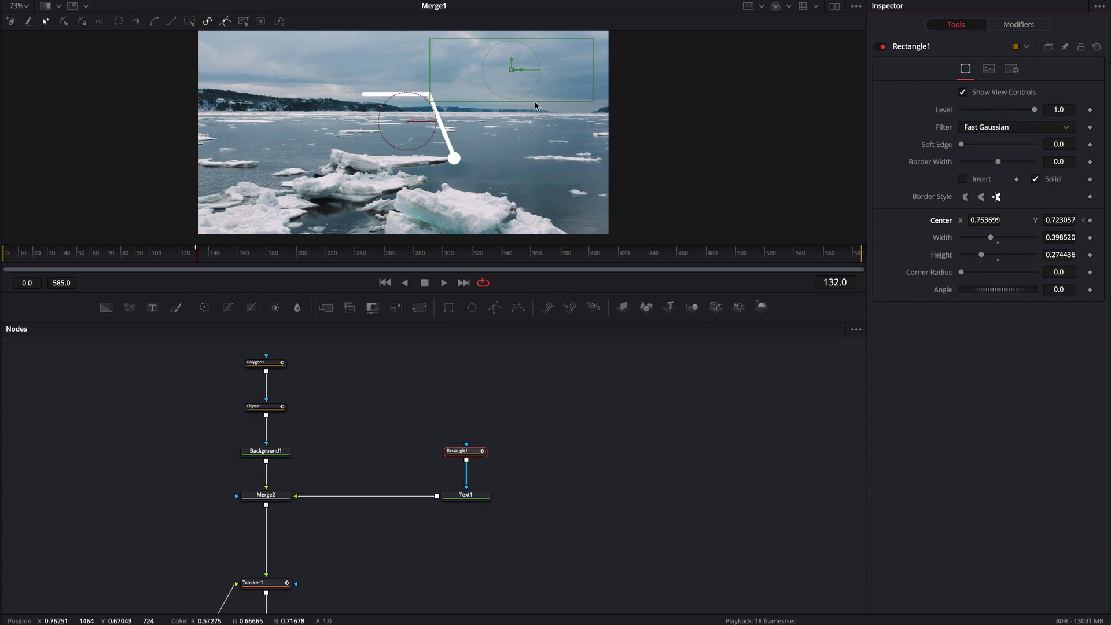
{"action": "left_click_drag", "start_coordinate": [512, 70], "coordinate": [456, 72]}
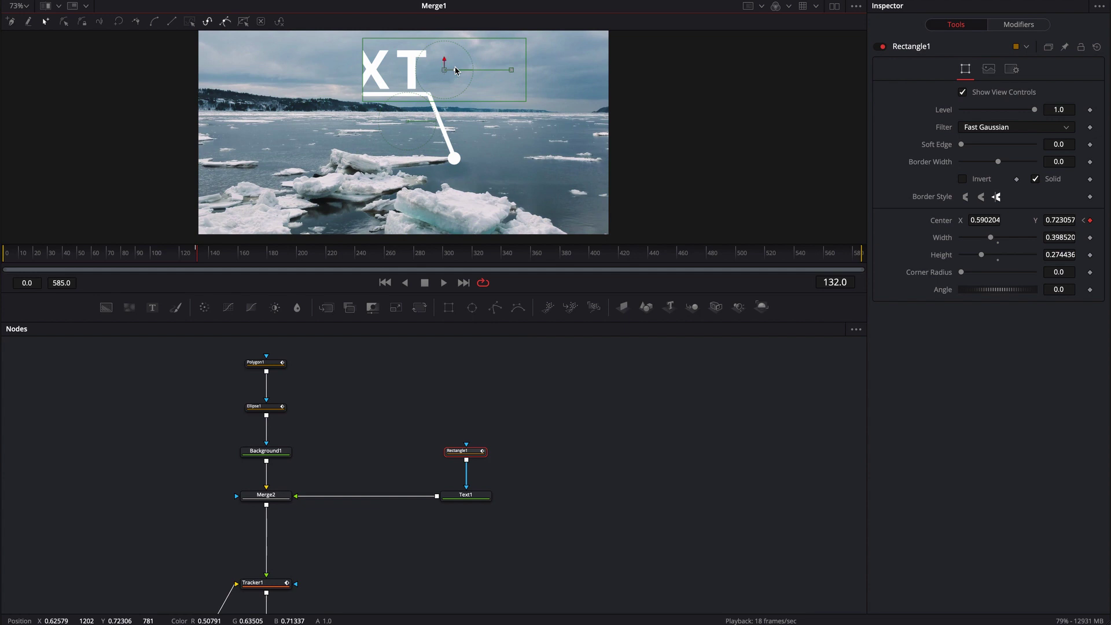
{"action": "key", "text": "Right"}
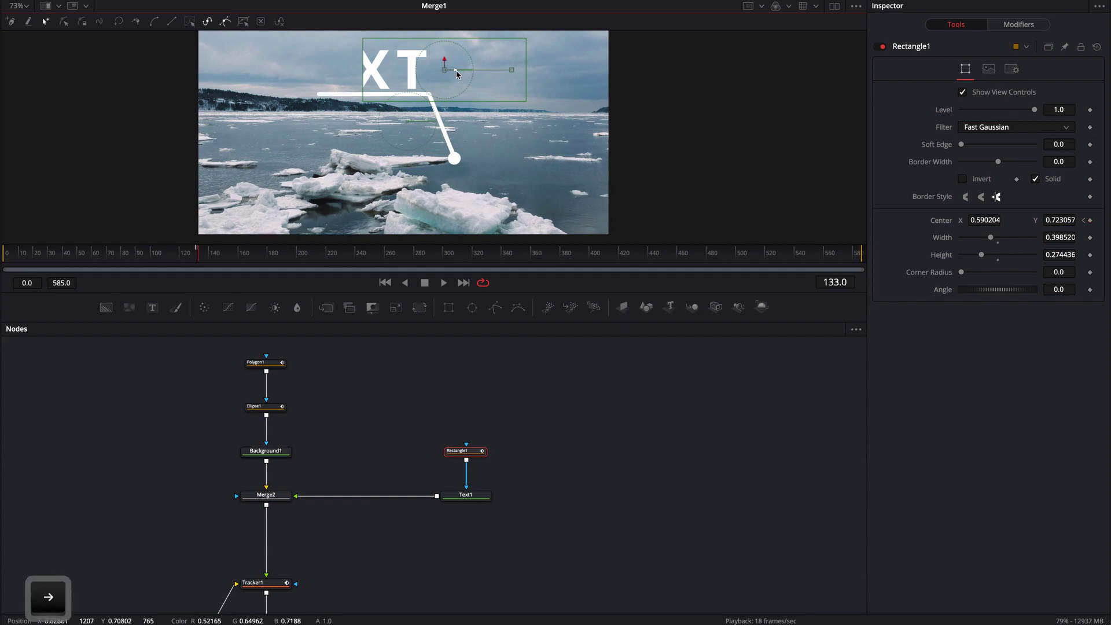
{"action": "left_click_drag", "start_coordinate": [457, 72], "coordinate": [412, 70]}
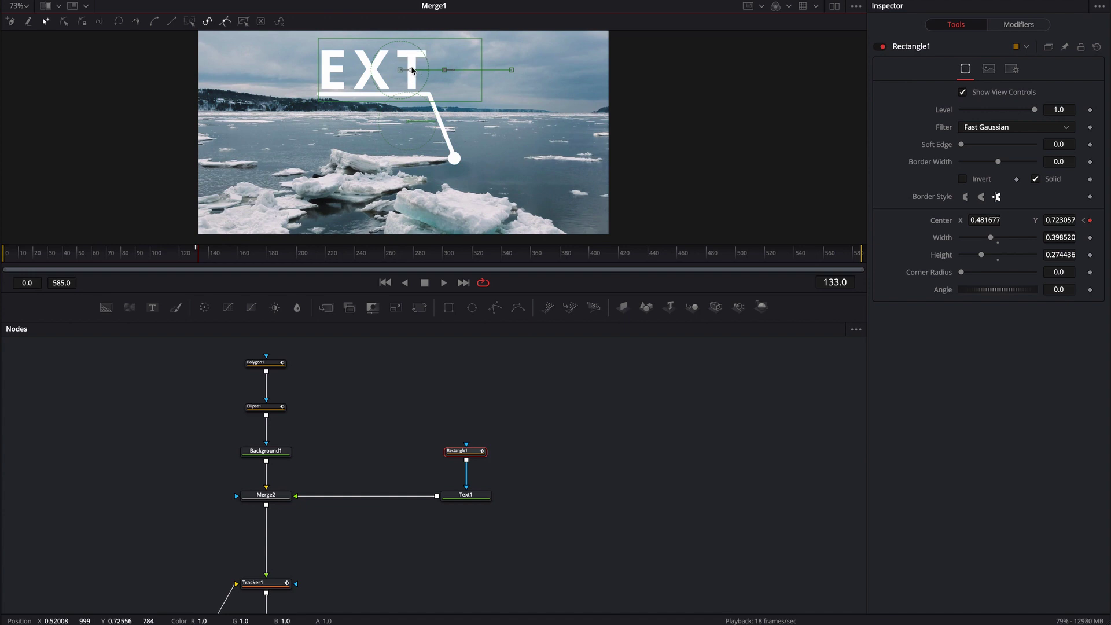
{"action": "key", "text": "Right"}
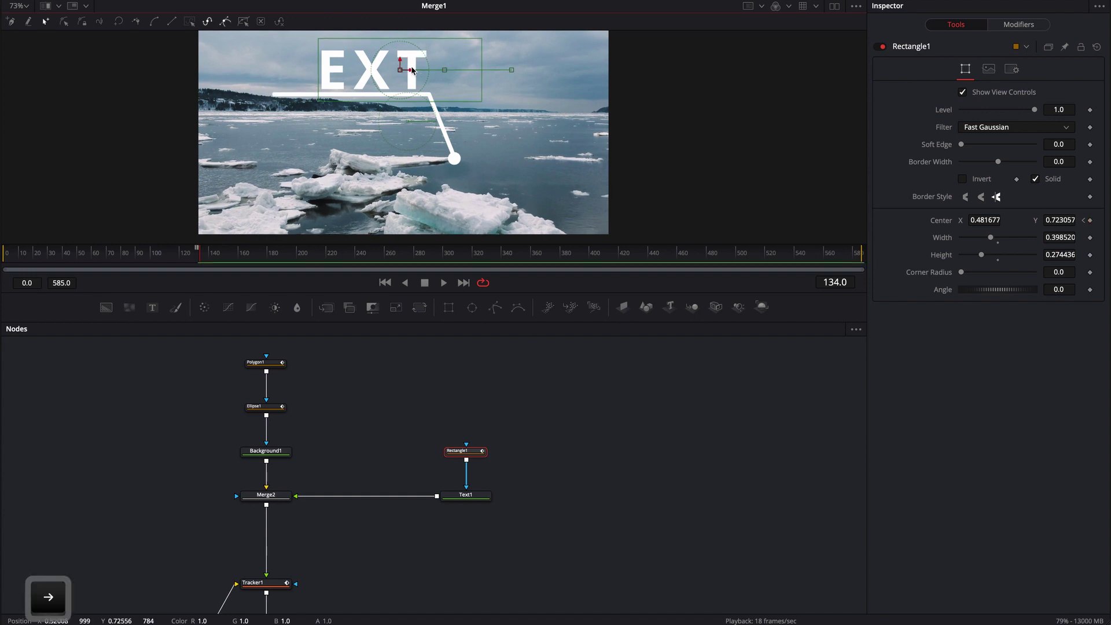
{"action": "left_click_drag", "start_coordinate": [412, 69], "coordinate": [365, 63]}
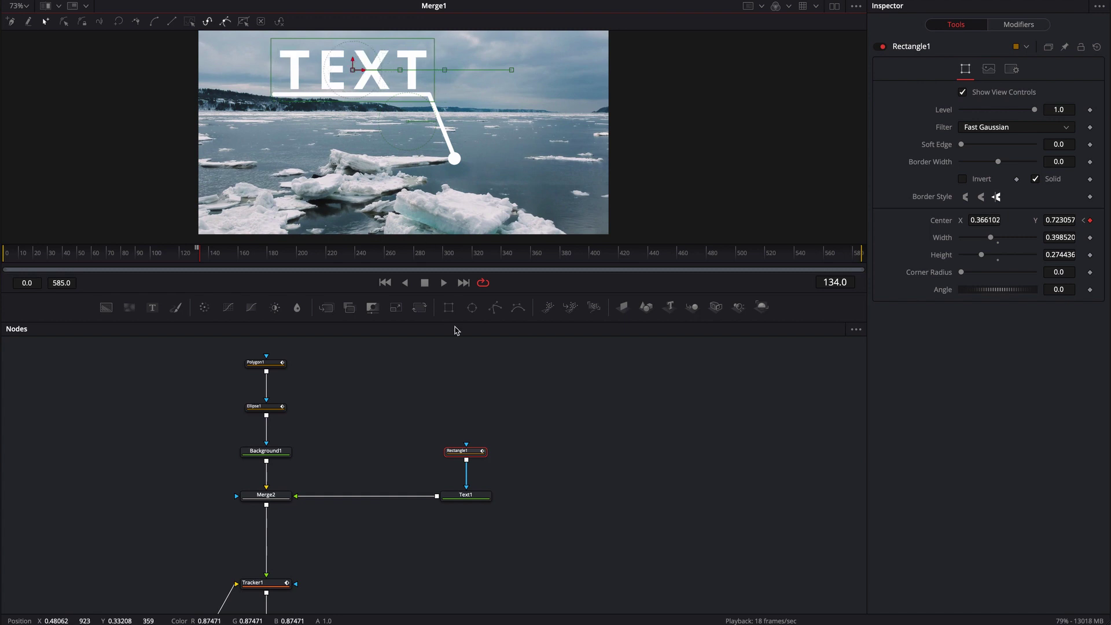
Play the clip from frame 122 to check the masked text reveal along the line
{"action": "left_click_drag", "start_coordinate": [207, 253], "coordinate": [183, 254]}
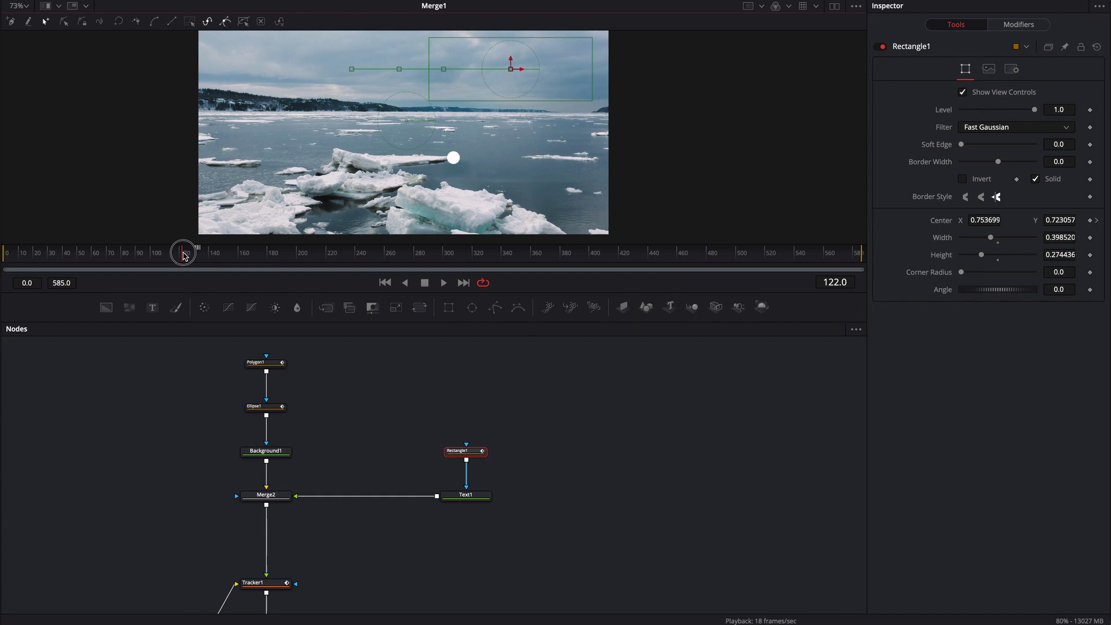
{"action": "left_click", "coordinate": [373, 385]}
{"action": "key", "text": "space"}
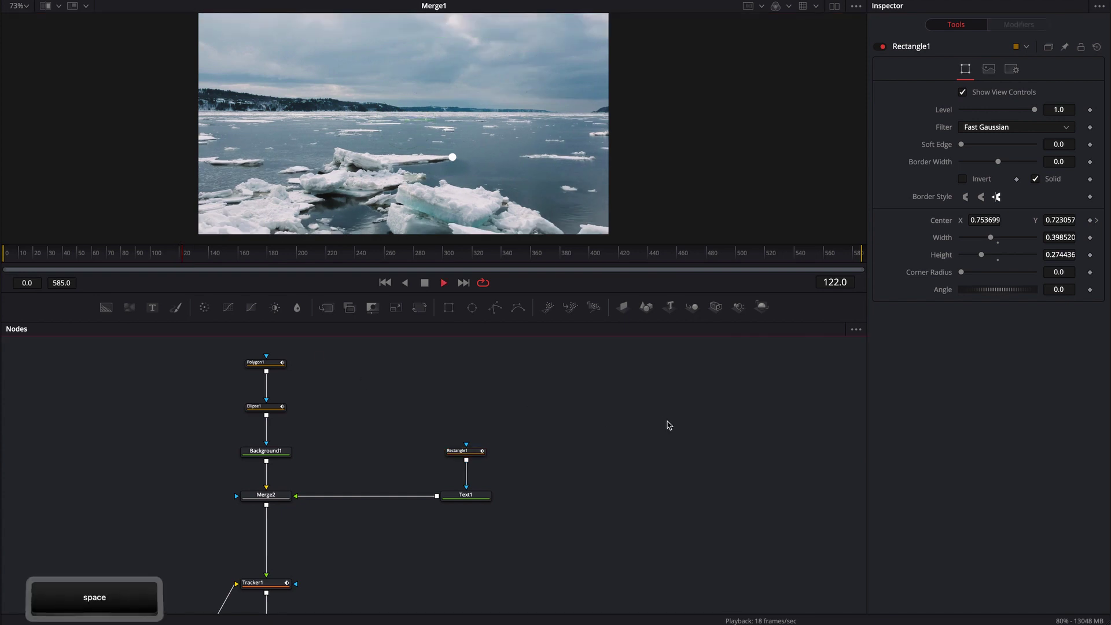
Stop the playback and set Rectangle1's soft edge to about 0.0126, with the playhead on frame 132 where the text is partly revealed
{"action": "key", "text": "space"}
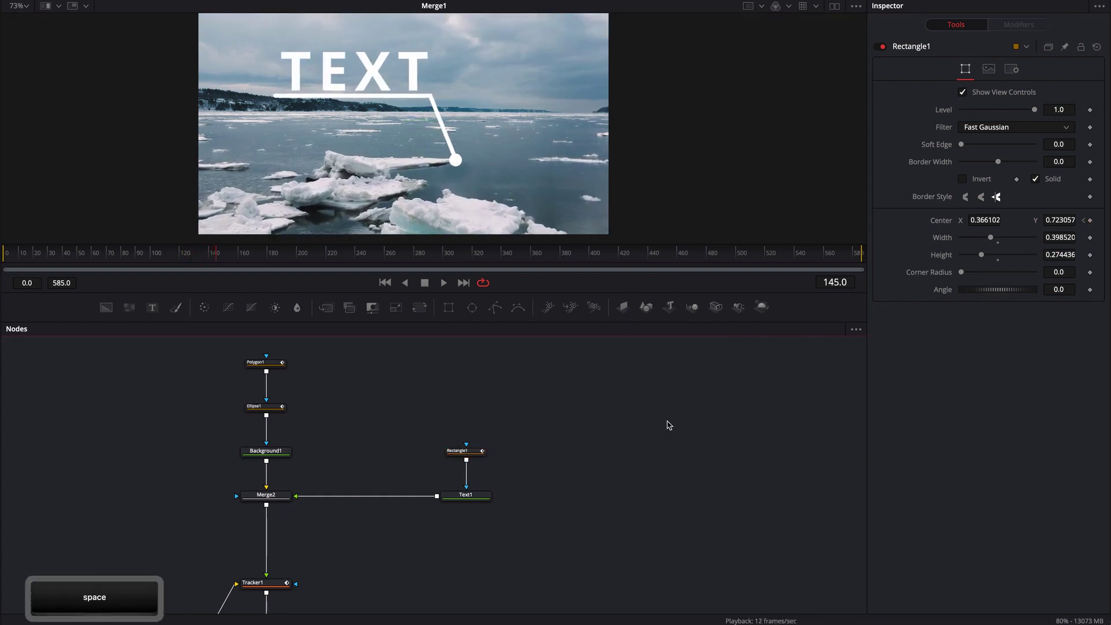
{"action": "mouse_move", "coordinate": [205, 254]}
{"action": "left_mouse_down"}
{"action": "mouse_move", "coordinate": [187, 252]}
{"action": "mouse_move", "coordinate": [197, 253]}
{"action": "left_mouse_up"}
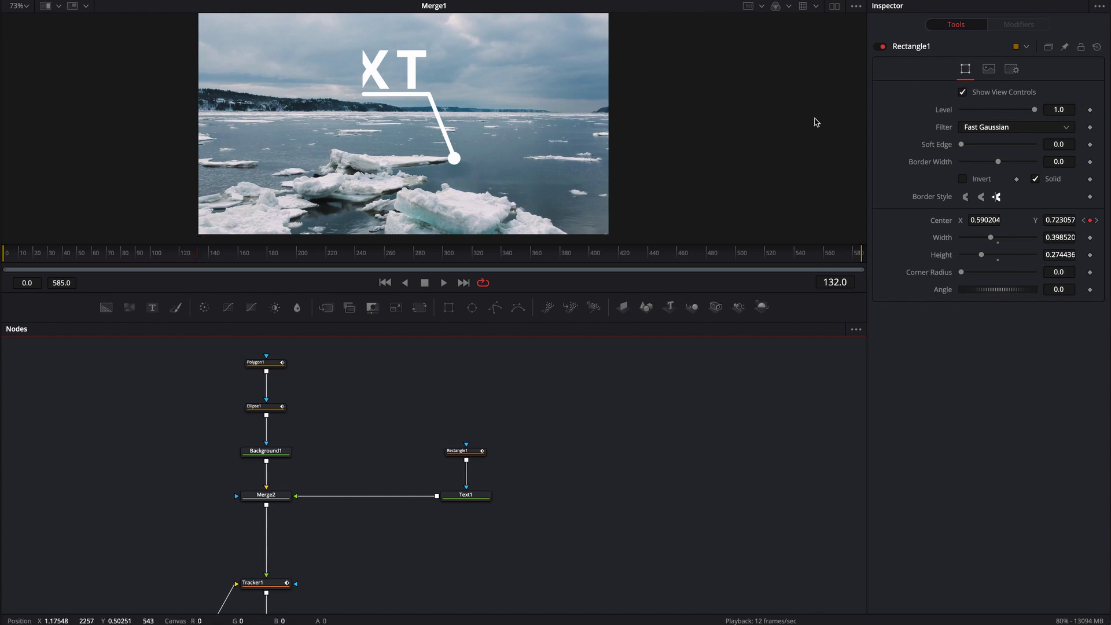
{"action": "left_click", "coordinate": [963, 145]}
Play the clip from frame 124 to check the soft-edged text reveal
{"action": "left_click_drag", "start_coordinate": [211, 258], "coordinate": [181, 253]}
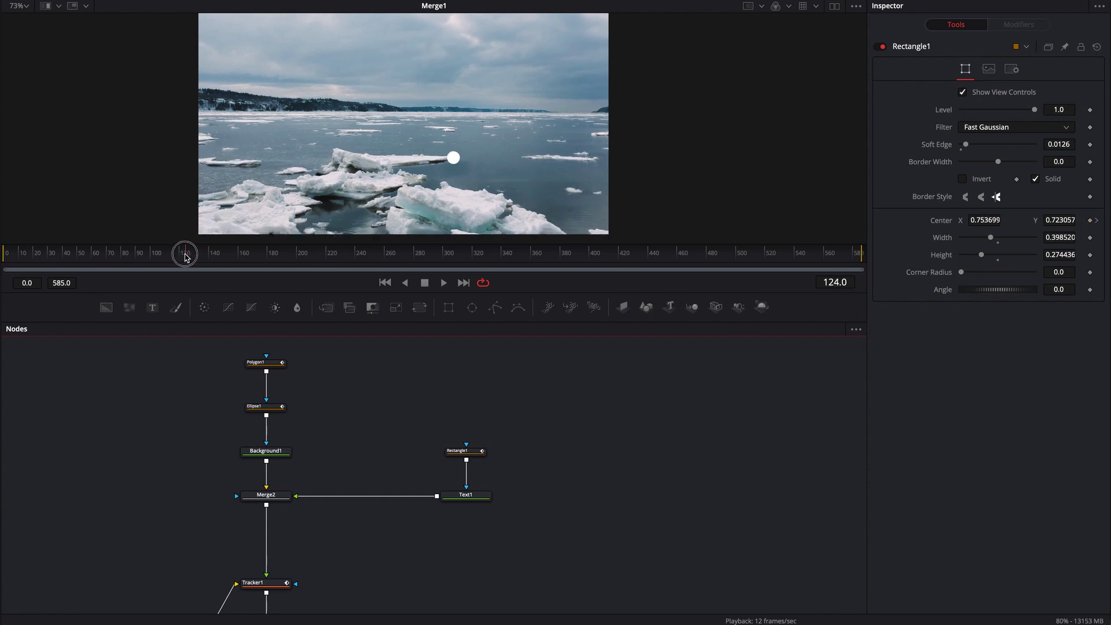
{"action": "key", "text": "space"}
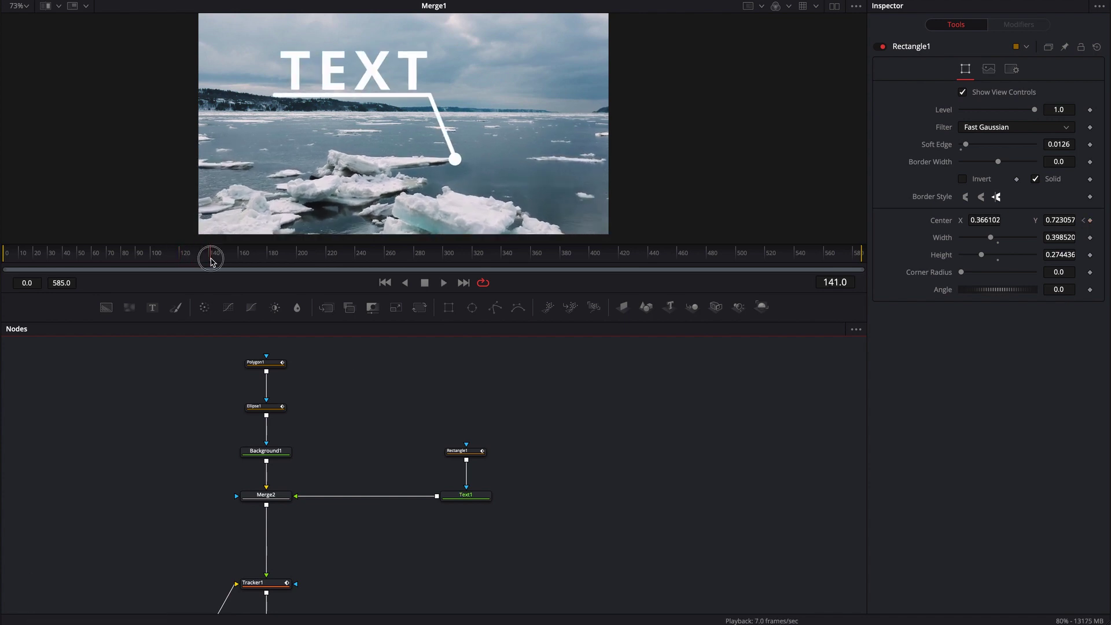
{"action": "mouse_move", "coordinate": [218, 258]}
{"action": "left_mouse_down"}
{"action": "mouse_move", "coordinate": [201, 258]}
{"action": "mouse_move", "coordinate": [291, 261]}
{"action": "mouse_move", "coordinate": [223, 258]}
{"action": "left_mouse_up"}
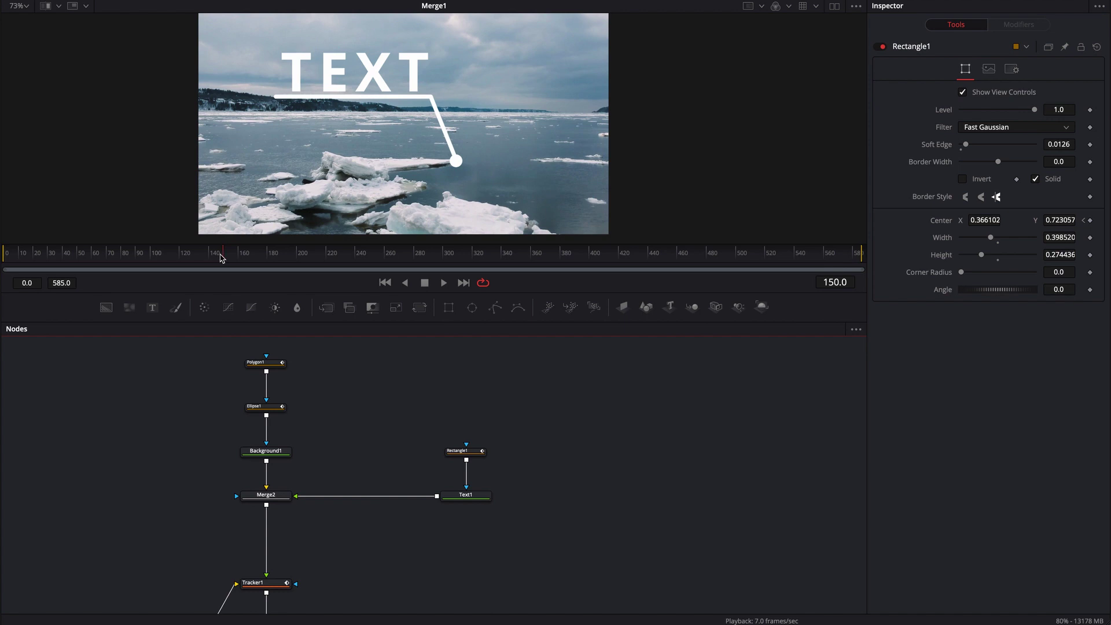
Keyframe Ellipse1's width at 0.031 on frame 175 and reduce it to its minimum on frame 180 so the dot shrinks away
{"action": "left_click_drag", "start_coordinate": [221, 259], "coordinate": [268, 260]}
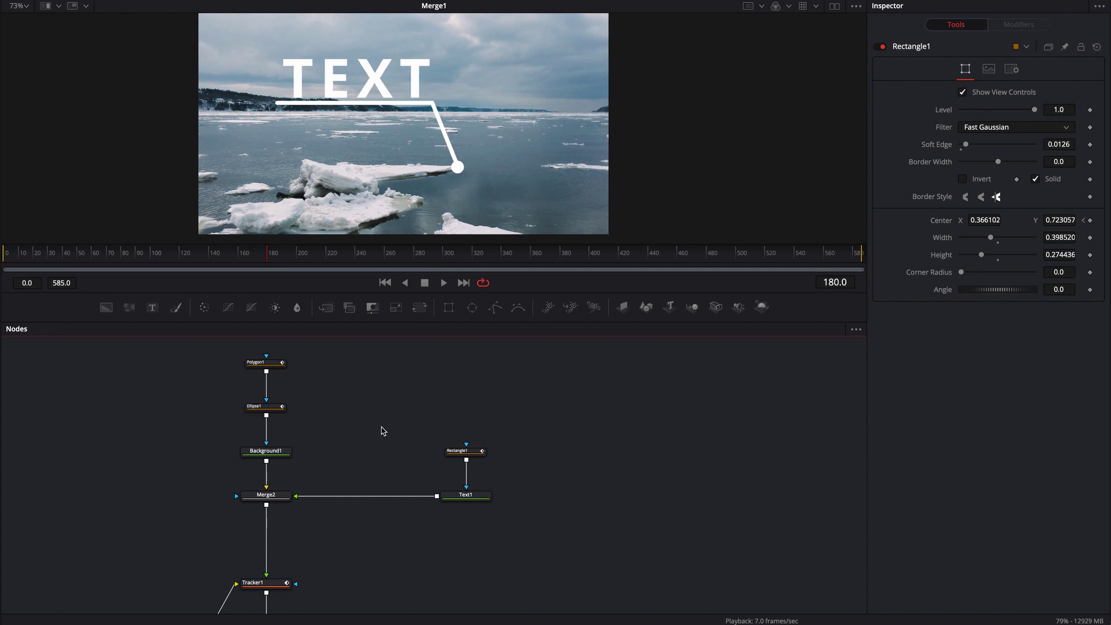
{"action": "scroll", "coordinate": [568, 496], "scroll_direction": "down", "scroll_amount": 2}
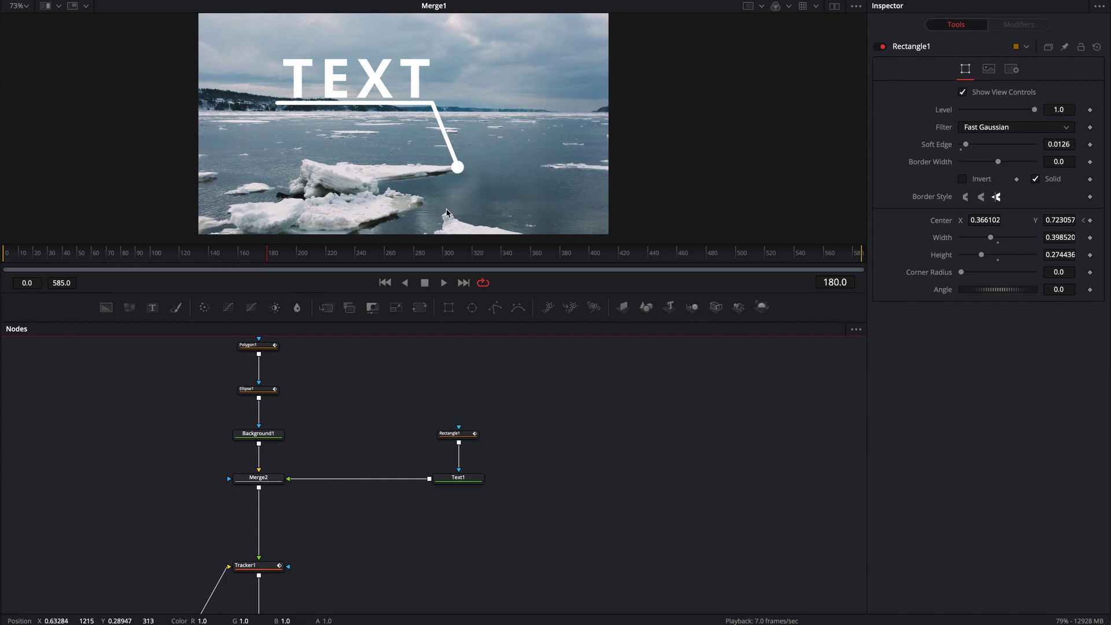
{"action": "left_click", "coordinate": [265, 390]}
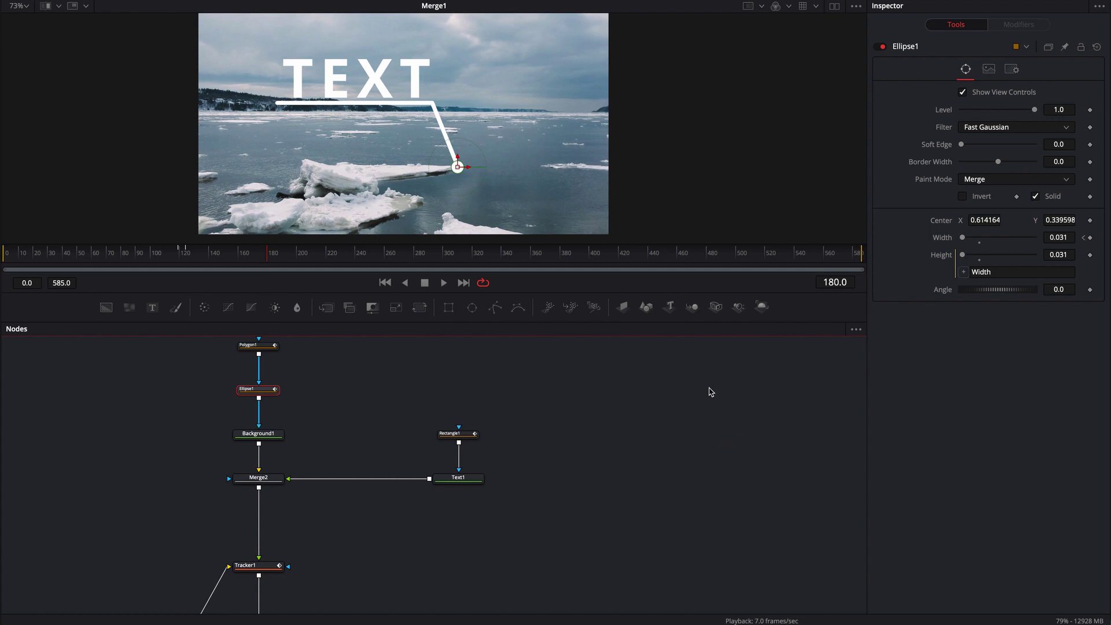
{"action": "key", "text": "Left"}
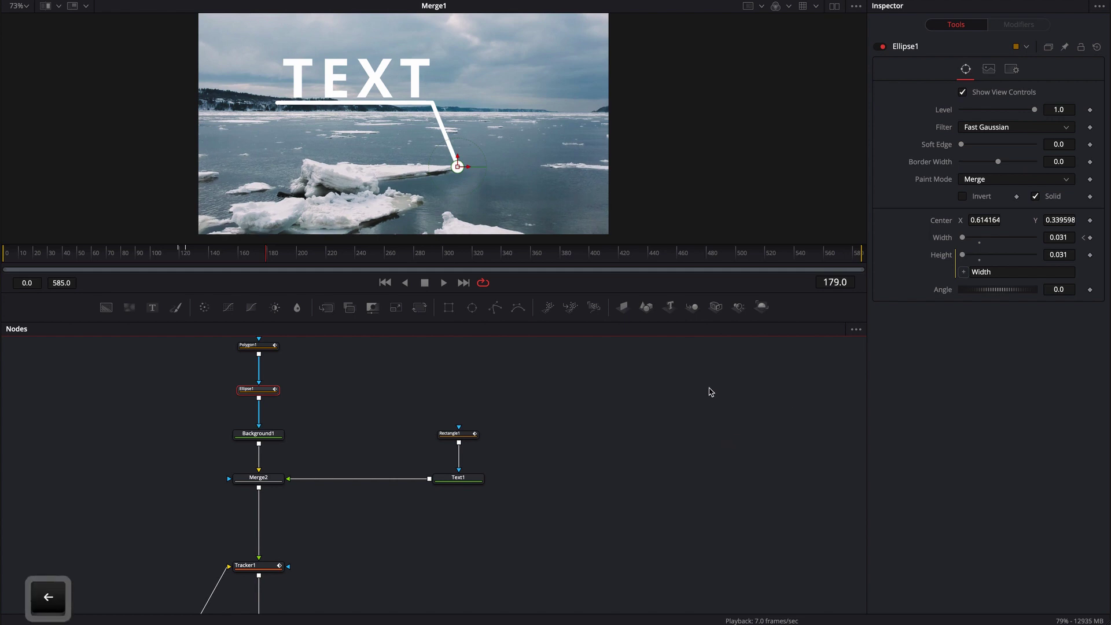
{"action": "key", "text": "Left"}
{"action": "key", "text": "Left"}
{"action": "key", "text": "Left"}
{"action": "key", "text": "Left"}
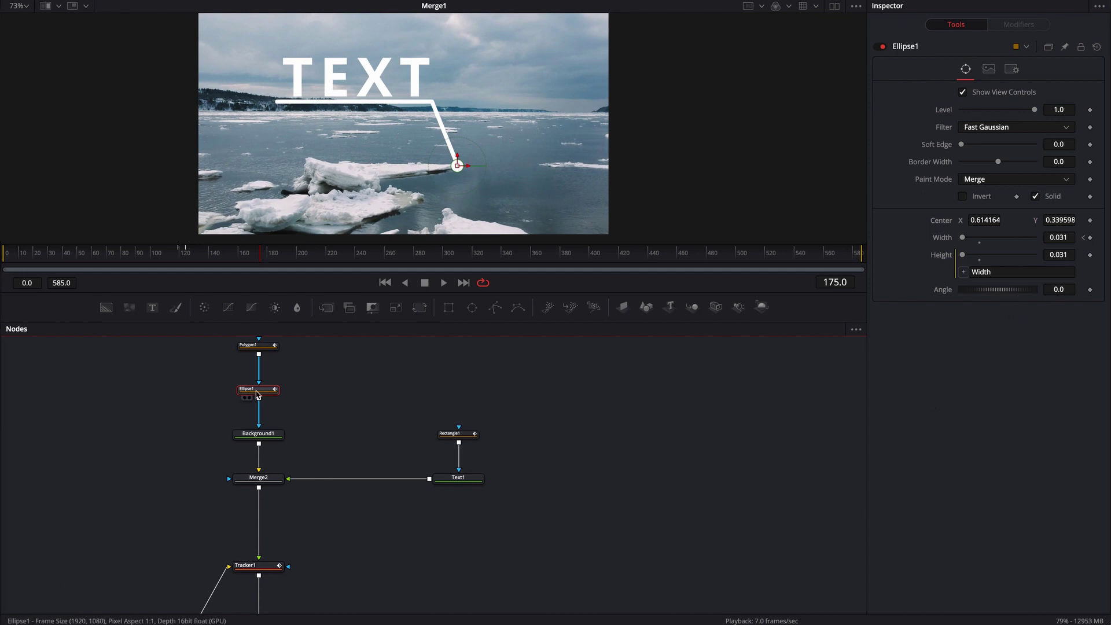
{"action": "left_click", "coordinate": [1091, 238]}
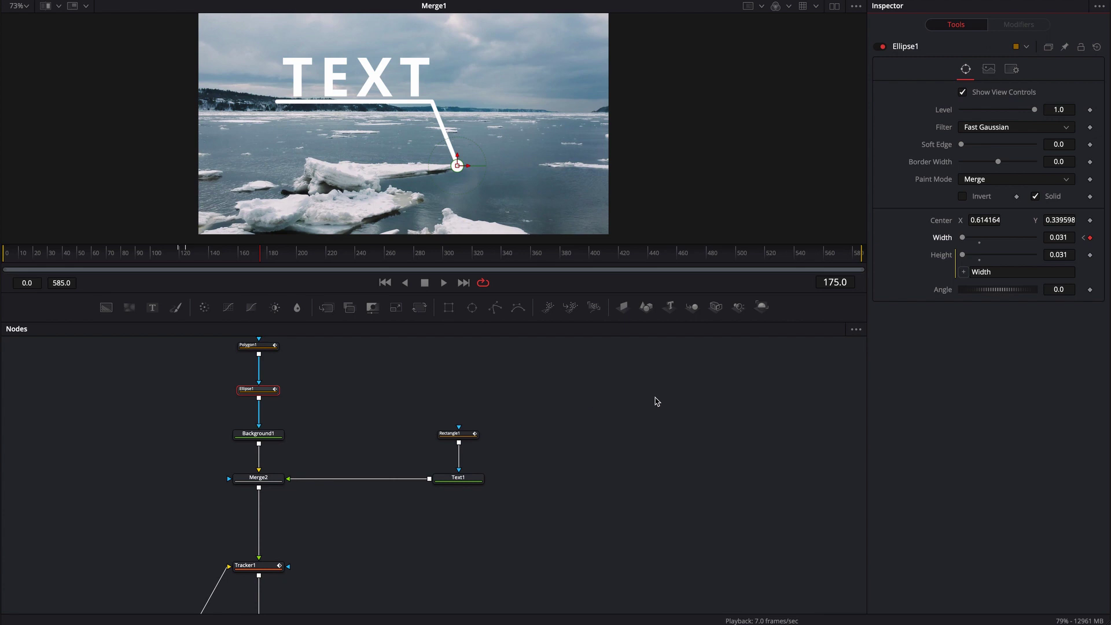
{"action": "key", "text": "Right"}
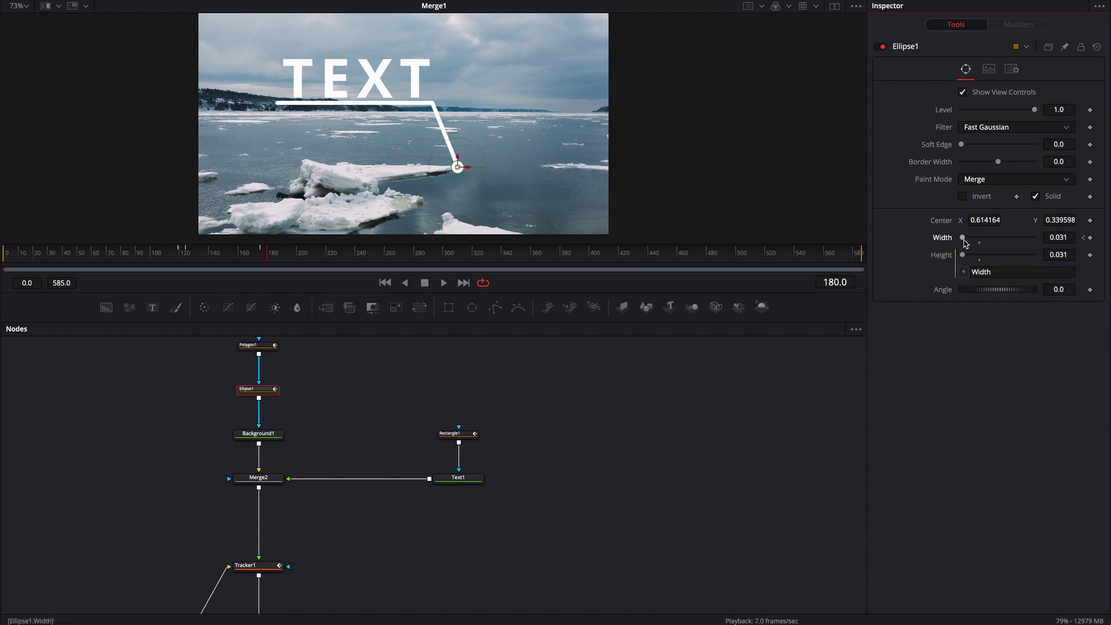
{"action": "left_click_drag", "start_coordinate": [963, 238], "coordinate": [940, 242]}
Keyframe Polygon1's length at 1.0 on frame 170, five frames before the dot starts shrinking
{"action": "key", "text": "Left"}
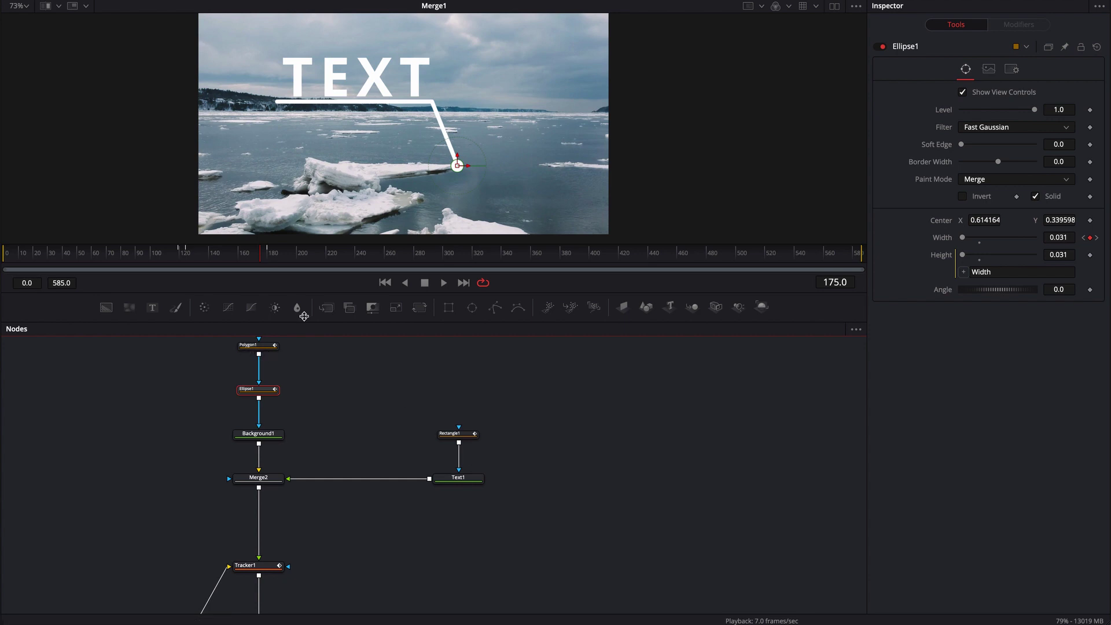
{"action": "left_click", "coordinate": [264, 350]}
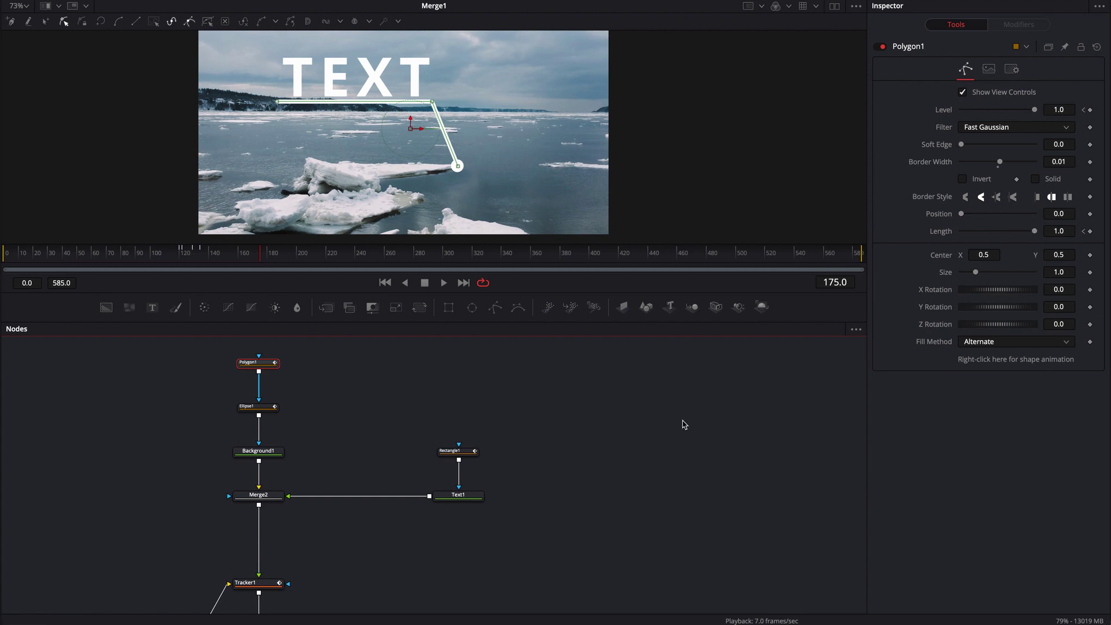
{"action": "key", "text": "Left"}
{"action": "key", "text": "Left"}
{"action": "key", "text": "Left"}
{"action": "key", "text": "Left"}
{"action": "key", "text": "Left"}
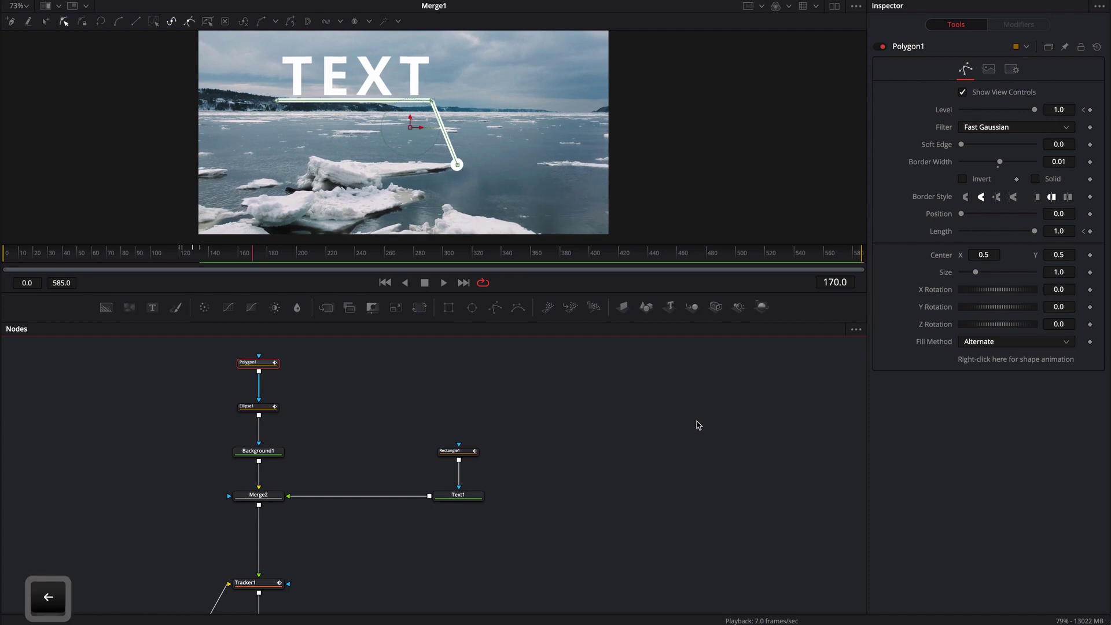
{"action": "left_click", "coordinate": [1090, 231]}
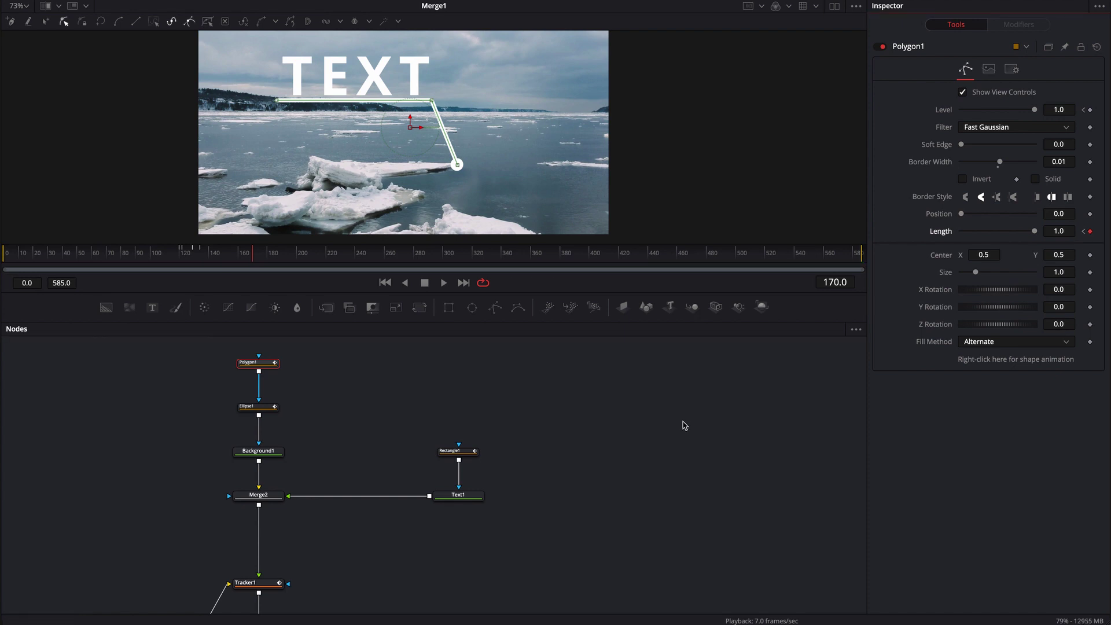
Set Polygon1's length to 0.0 on frame 175 to retract the leader line
{"action": "key", "text": "Right"}
{"action": "key", "text": "Right"}
{"action": "key", "text": "Right"}
{"action": "key", "text": "Right"}
{"action": "key", "text": "Right"}
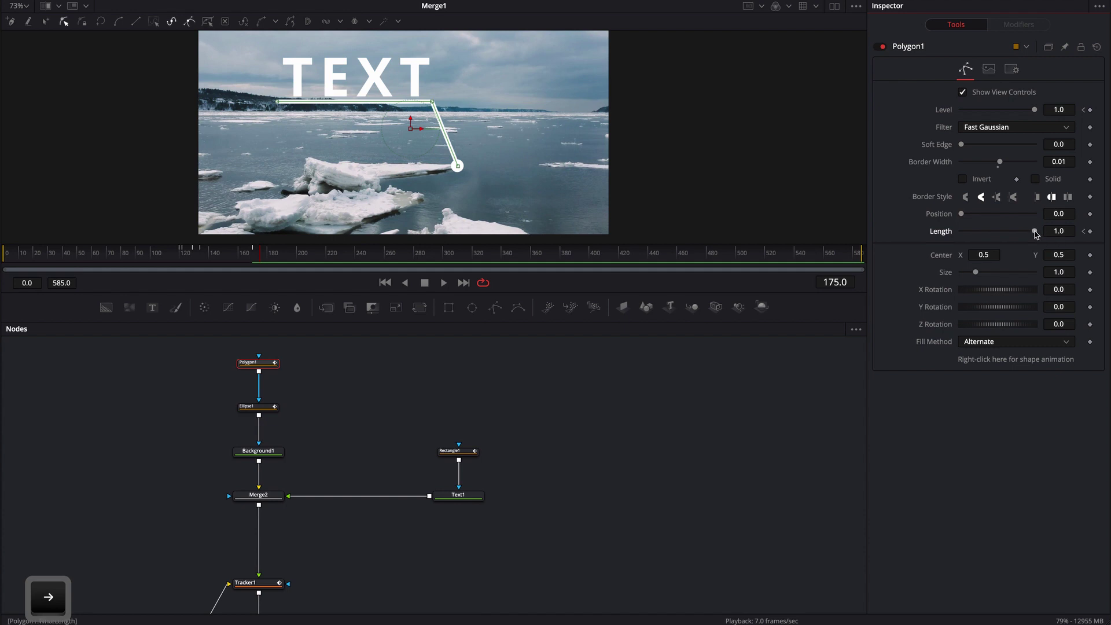
{"action": "left_click_drag", "start_coordinate": [1035, 231], "coordinate": [936, 234]}
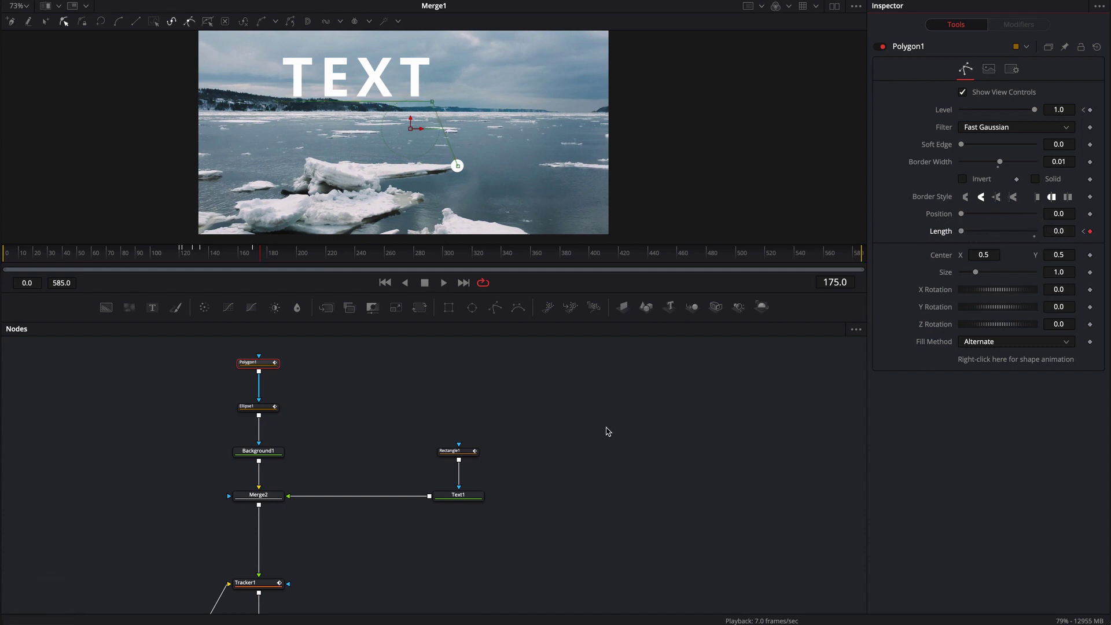
{"action": "left_click", "coordinate": [434, 400]}
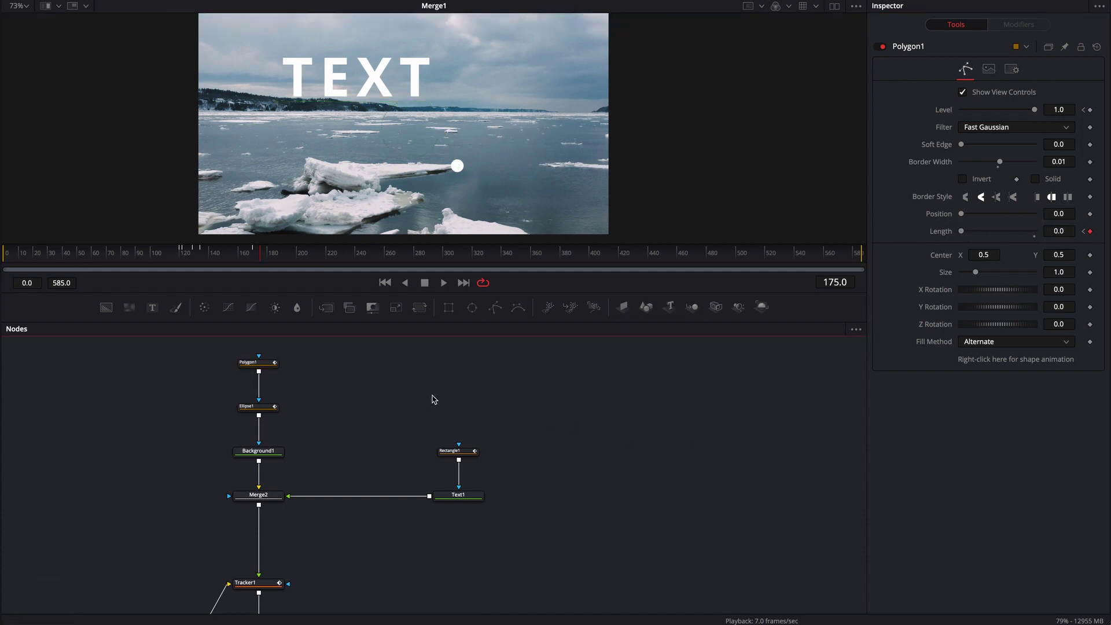
Keyframe Rectangle1's center at about X 0.366, Y 0.723 on frame 165, before the leader line retracts
{"action": "left_click", "coordinate": [258, 363]}
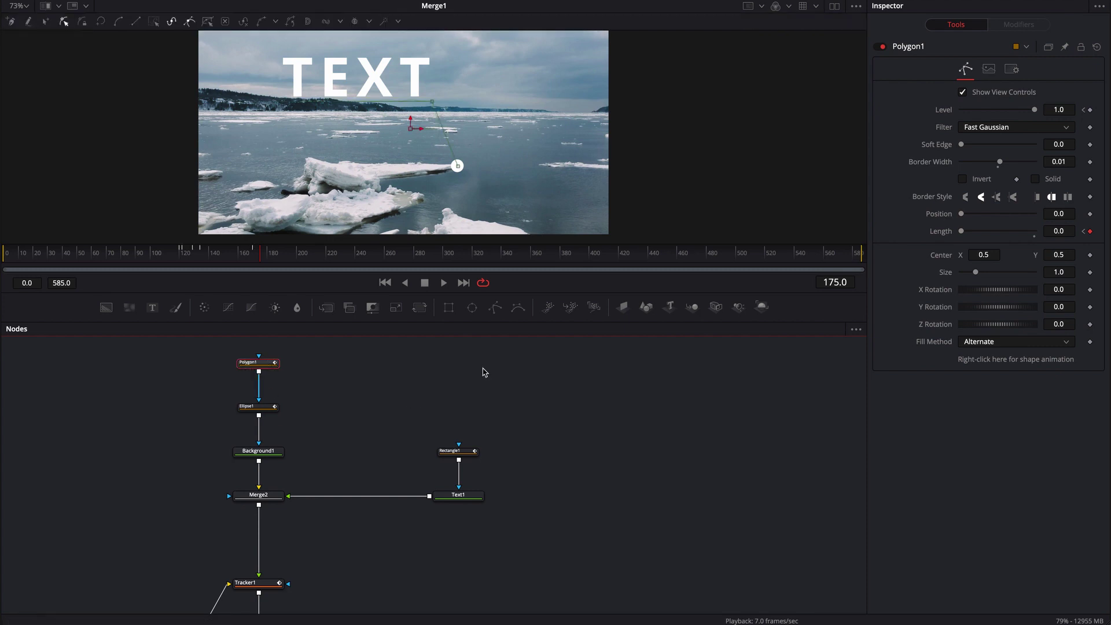
{"action": "key", "text": "Left"}
{"action": "key", "text": "Left"}
{"action": "key", "text": "Left"}
{"action": "key", "text": "Left"}
{"action": "key", "text": "Left"}
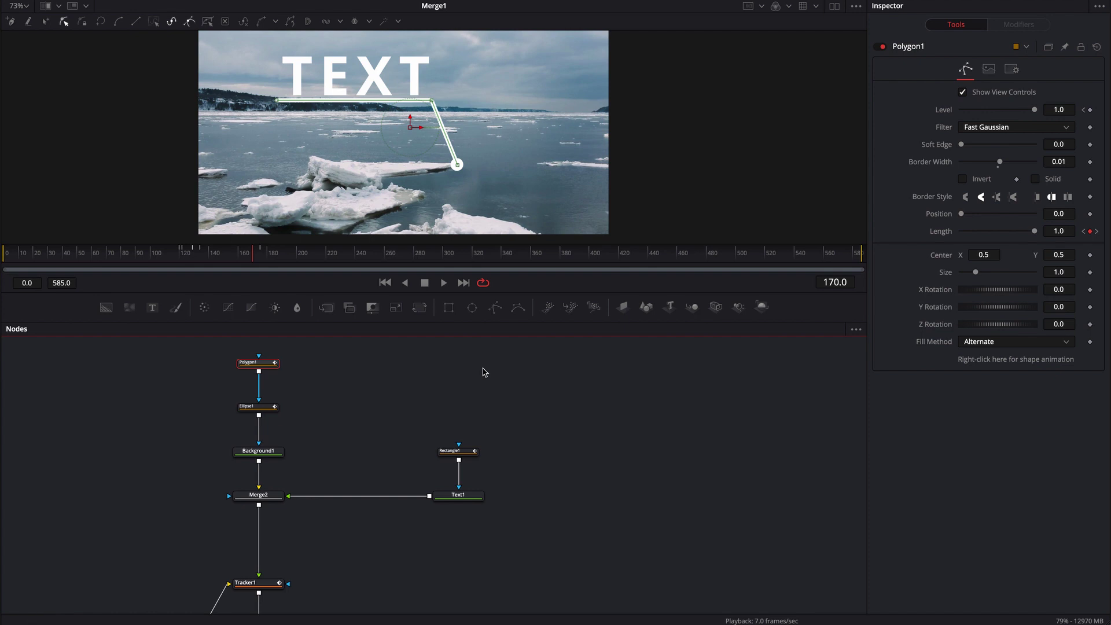
{"action": "key", "text": "Left"}
{"action": "key", "text": "Left"}
{"action": "key", "text": "Left"}
{"action": "key", "text": "Left"}
{"action": "key", "text": "Left"}
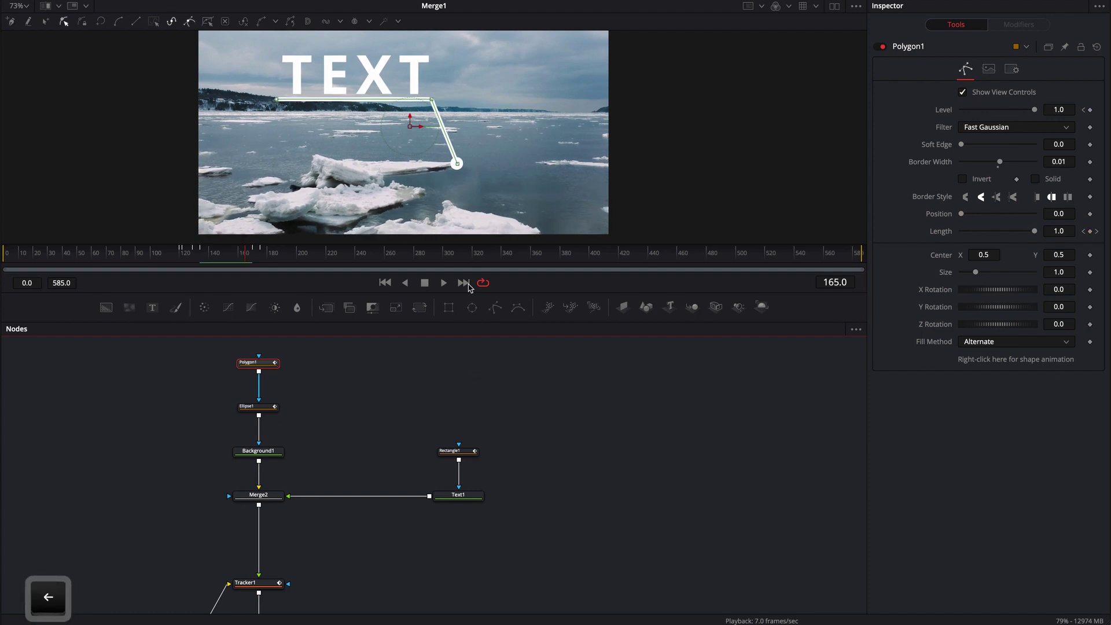
{"action": "left_click", "coordinate": [449, 452]}
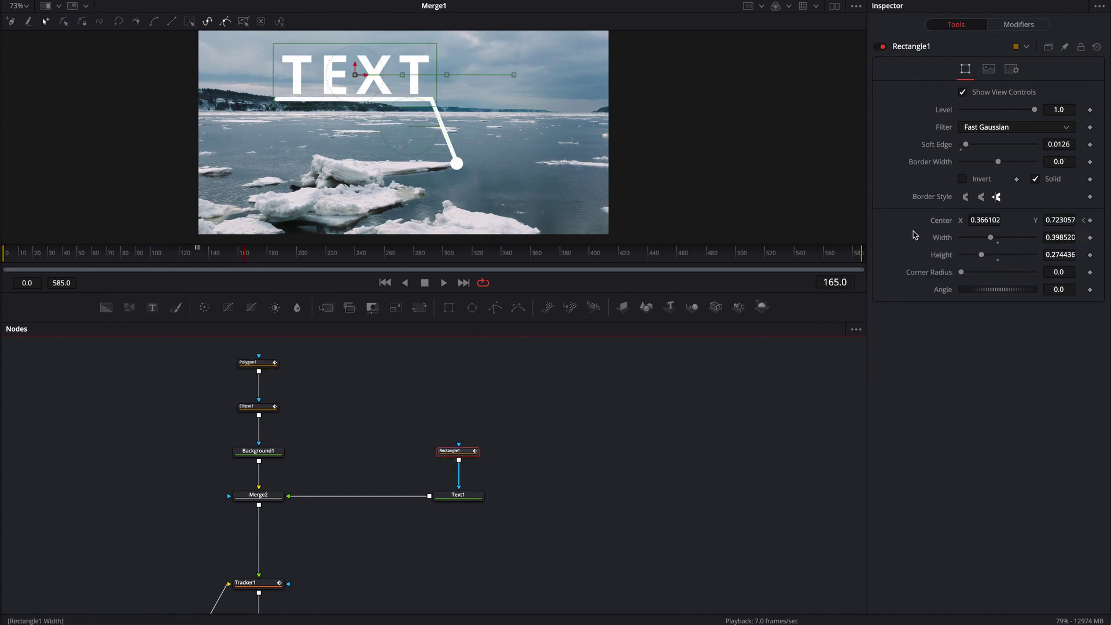
{"action": "left_click", "coordinate": [1091, 220]}
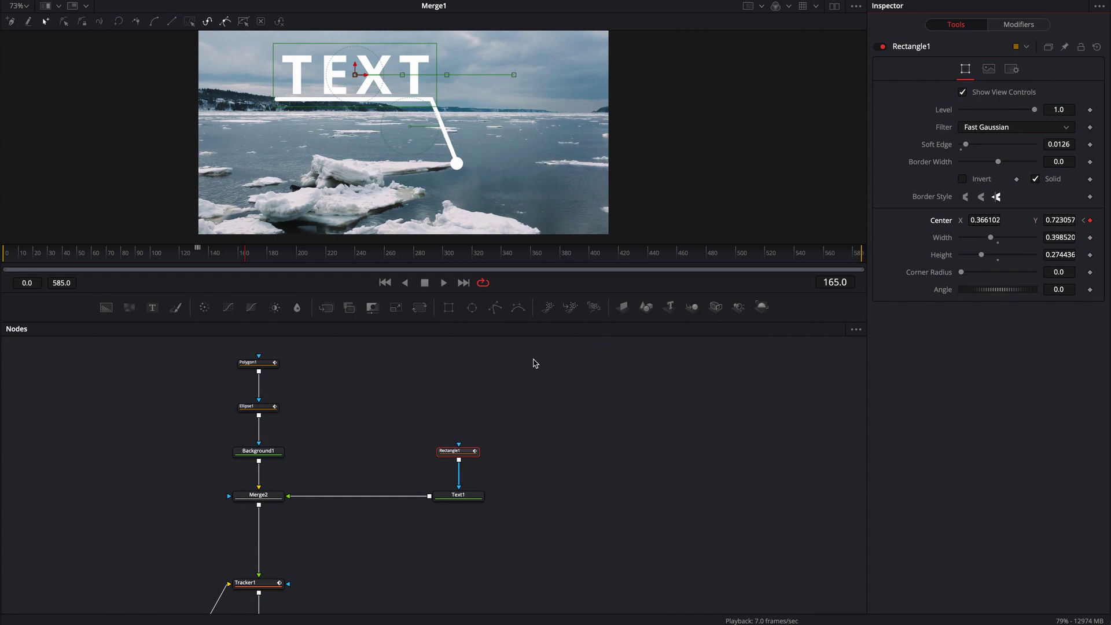
Move Rectangle1's center to about X 0.477 on frame 171, matching the mask edge to the end of the retracting line
{"action": "key", "text": "Right"}
{"action": "key", "text": "Right"}
{"action": "key", "text": "Right"}
{"action": "key", "text": "Right"}
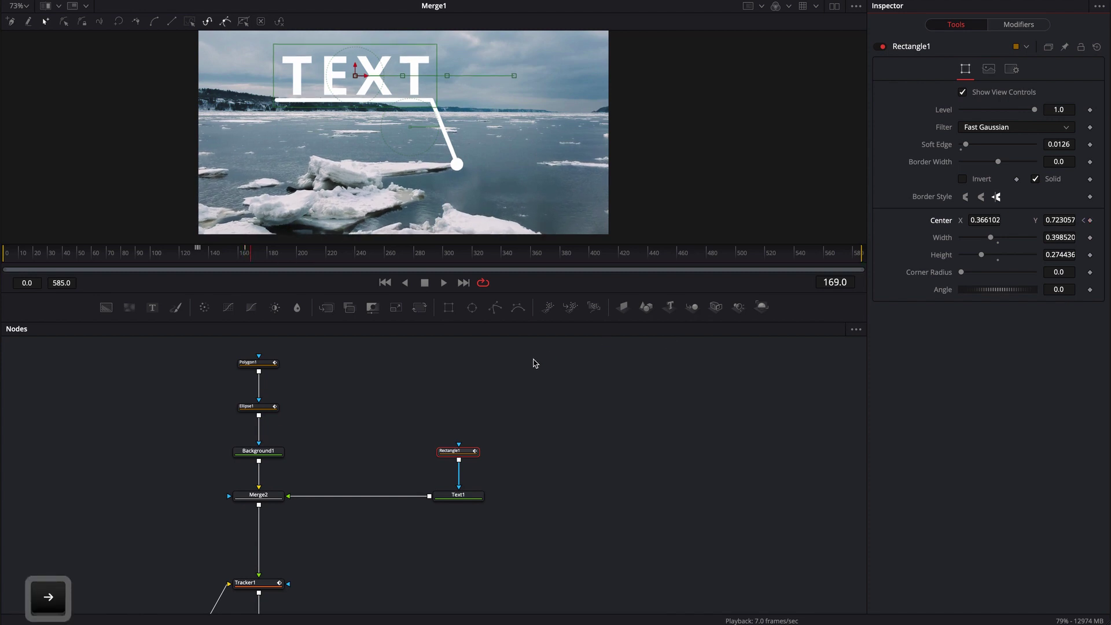
{"action": "key", "text": "Right"}
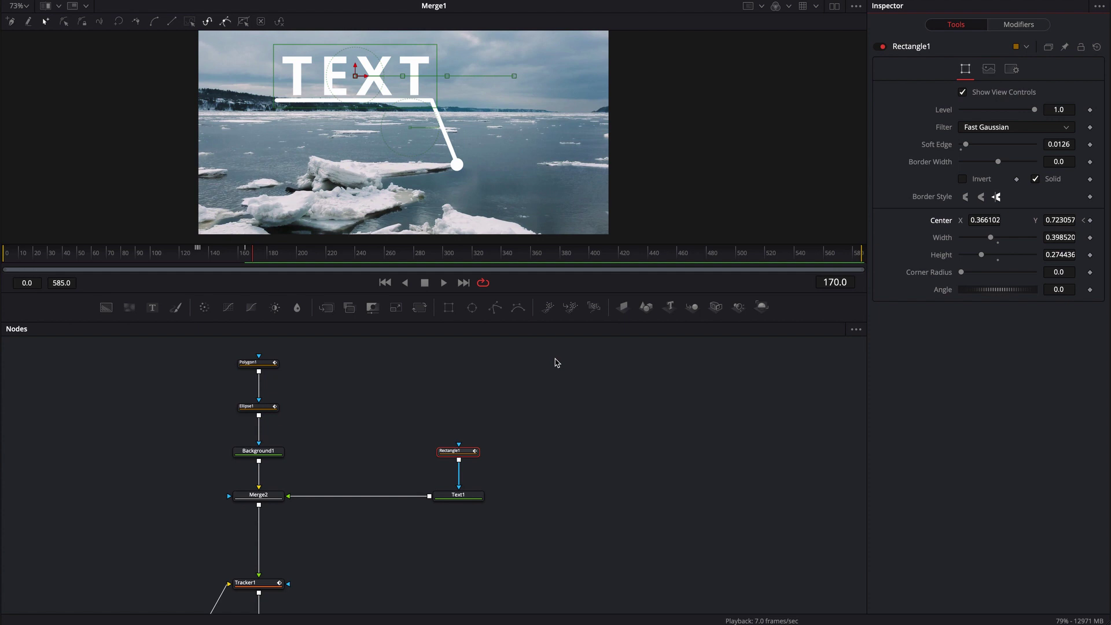
{"action": "key", "text": "Right"}
{"action": "key", "text": "Left"}
{"action": "key", "text": "Right"}
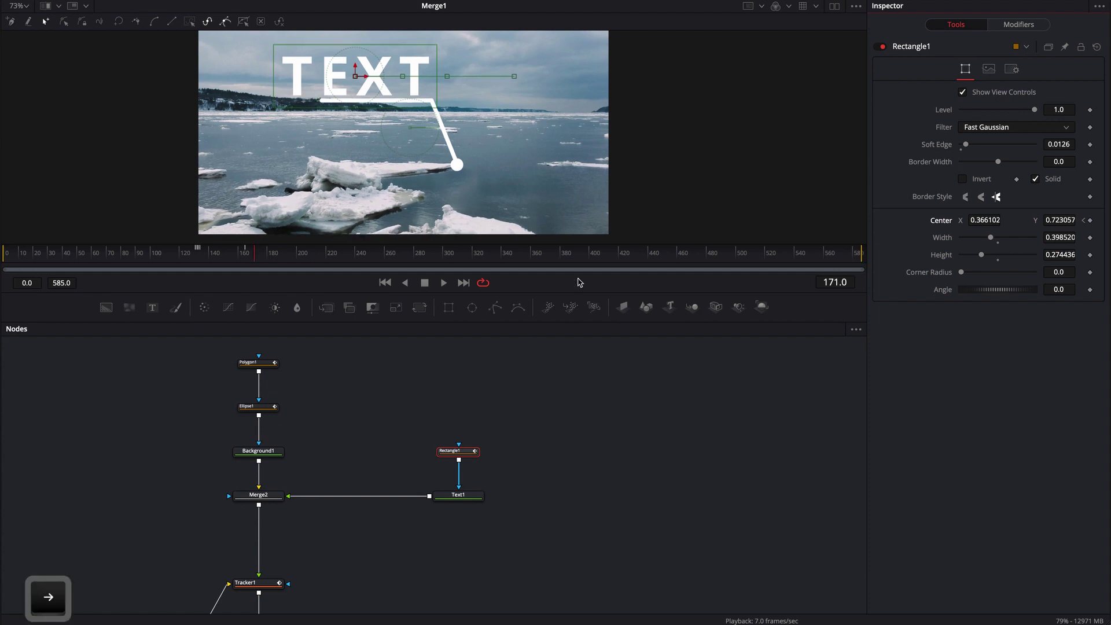
{"action": "left_click_drag", "start_coordinate": [368, 75], "coordinate": [414, 83]}
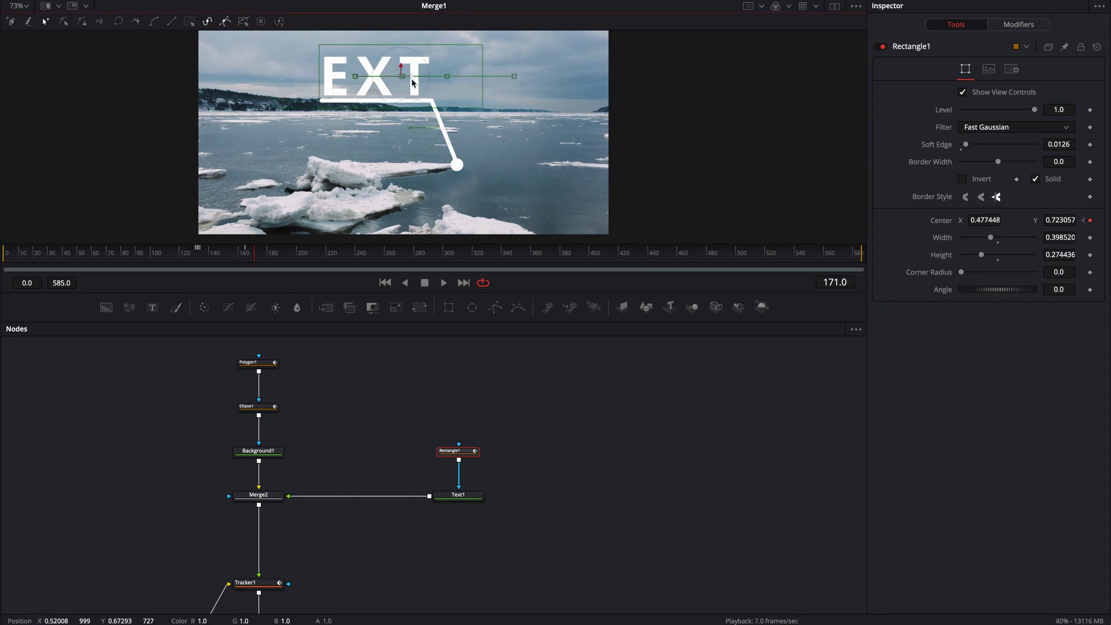
Keyframe Rectangle1's center further along the retracting line from frame 172, reaching about X 0.854 on frame 174 to hide the text
{"action": "key", "text": "Right"}
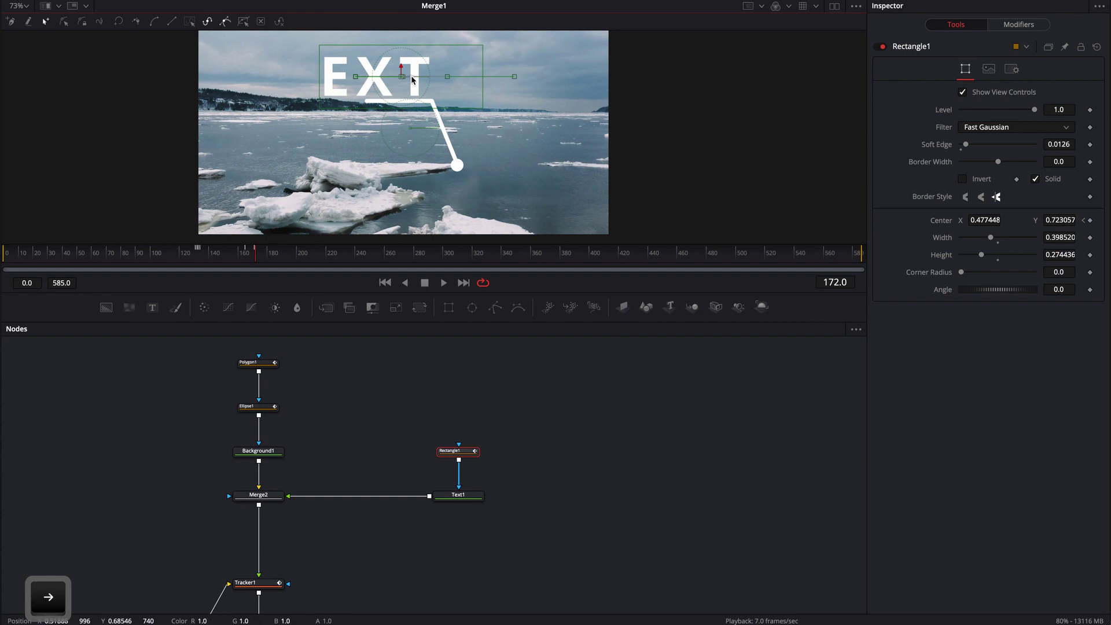
{"action": "left_click_drag", "start_coordinate": [413, 80], "coordinate": [567, 79]}
{"action": "key", "text": "Right"}
{"action": "key", "text": "Right"}
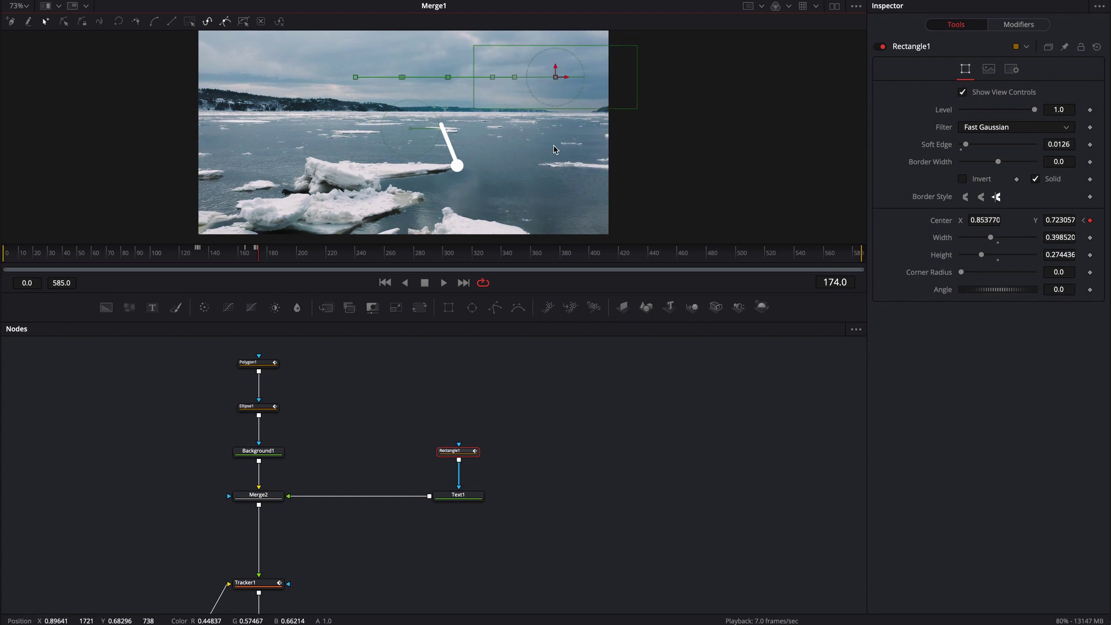
{"action": "left_click", "coordinate": [469, 364]}
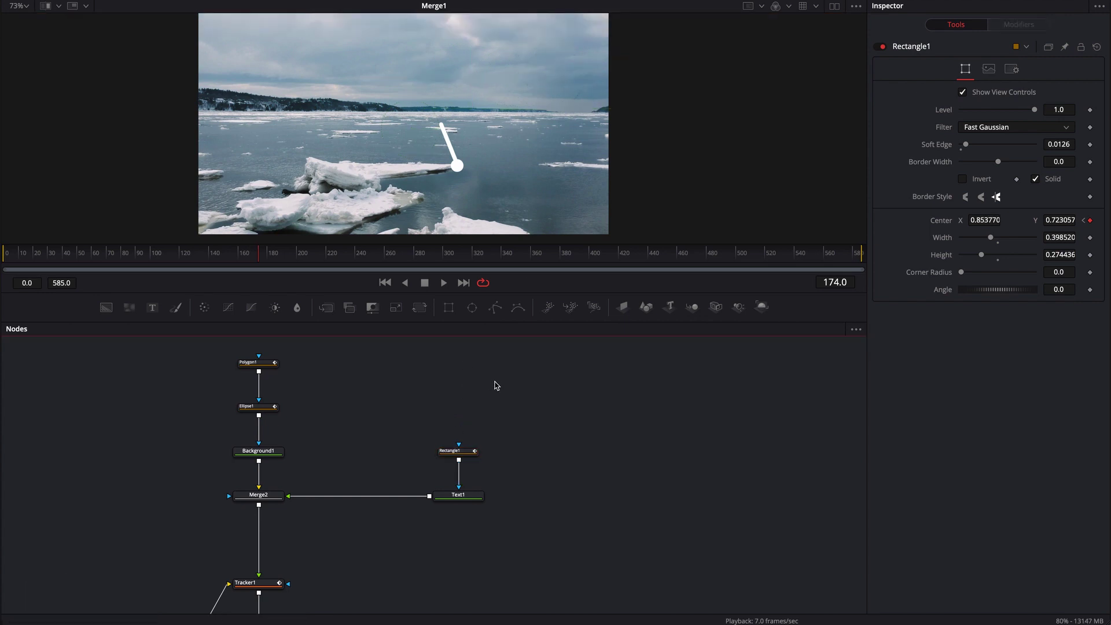
Play the clip from frame 114 to about frame 195 to check the callout's full in and out animation
{"action": "left_click_drag", "start_coordinate": [270, 258], "coordinate": [174, 253]}
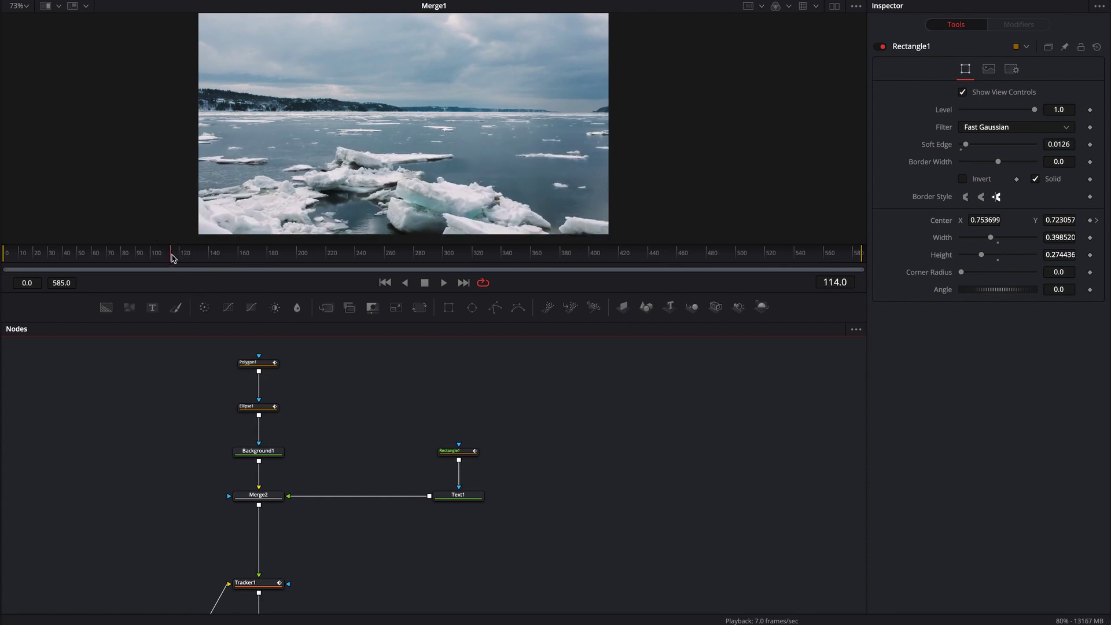
{"action": "left_click", "coordinate": [149, 387]}
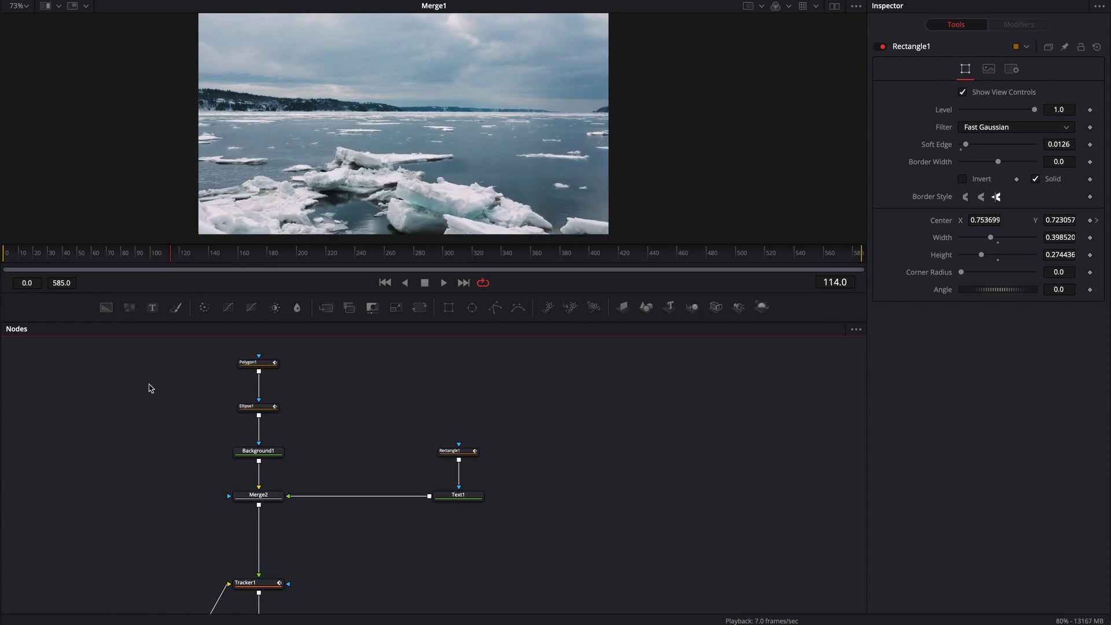
{"action": "key", "text": "space"}
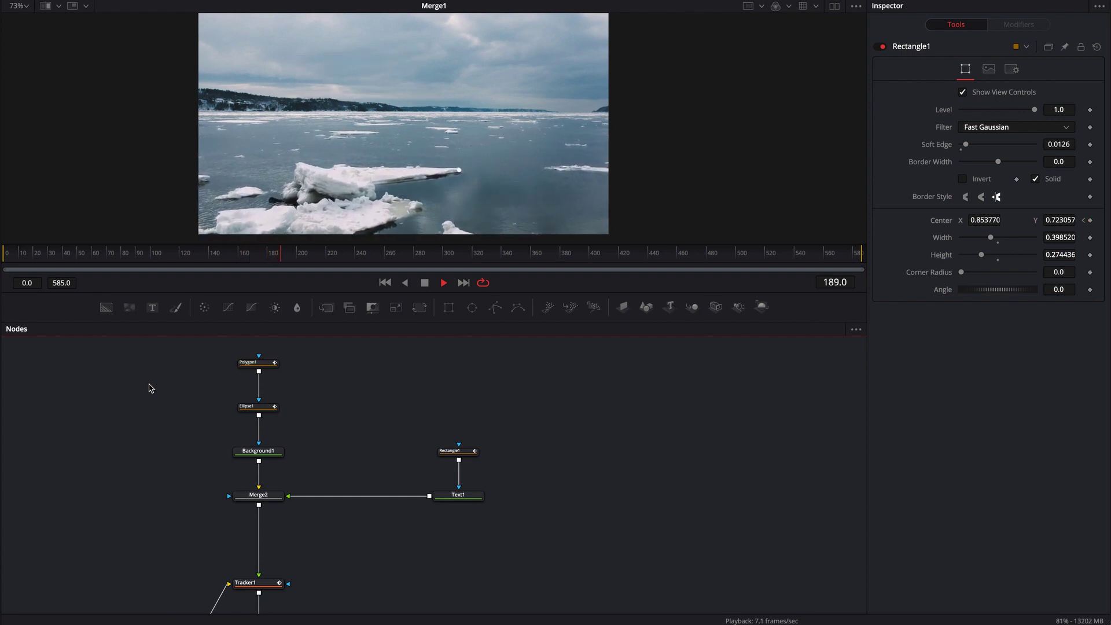
{"action": "key", "text": "space"}
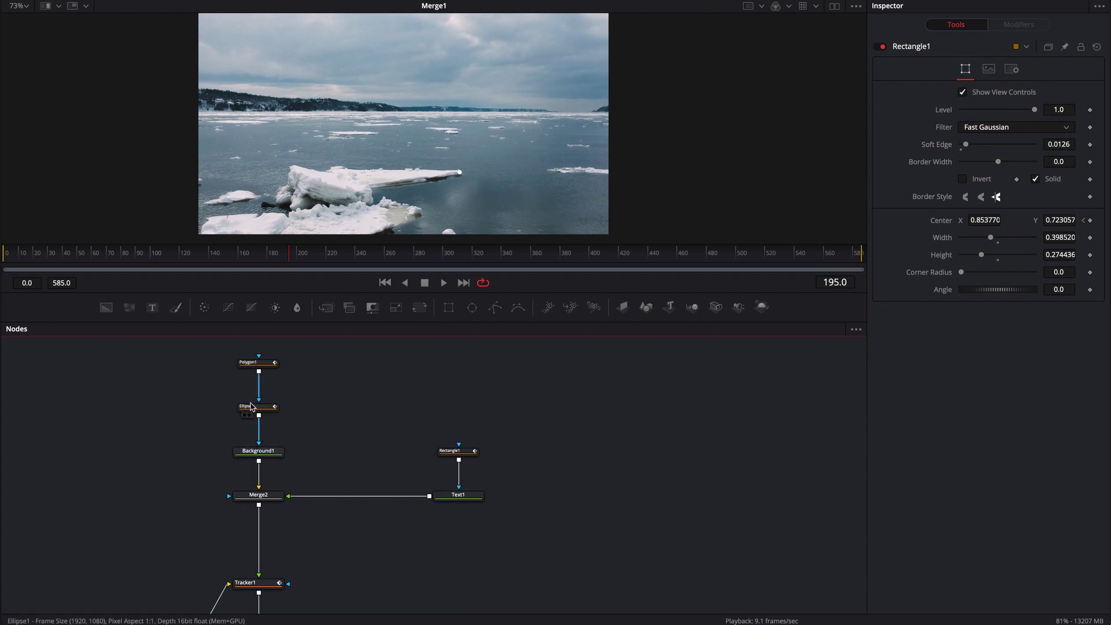
Keyframe Polygon1's Level at its full value of 1.0 on frame 175, where the leader line has fully retracted
{"action": "left_click", "coordinate": [256, 363]}
{"action": "left_click_drag", "start_coordinate": [293, 255], "coordinate": [261, 260]}
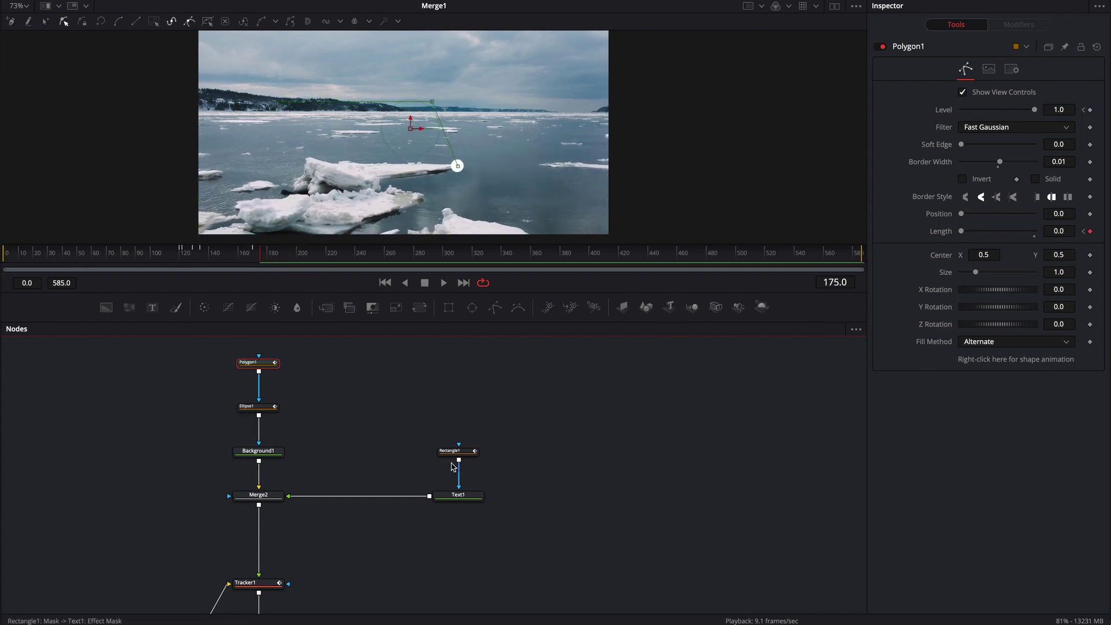
{"action": "left_click", "coordinate": [260, 407]}
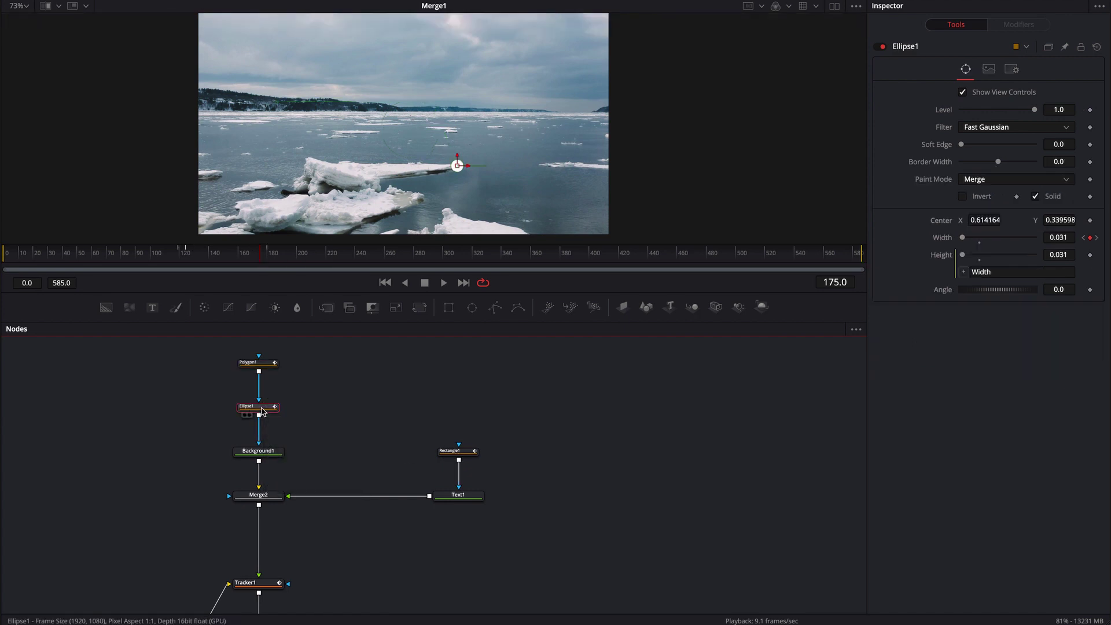
{"action": "left_click", "coordinate": [258, 363]}
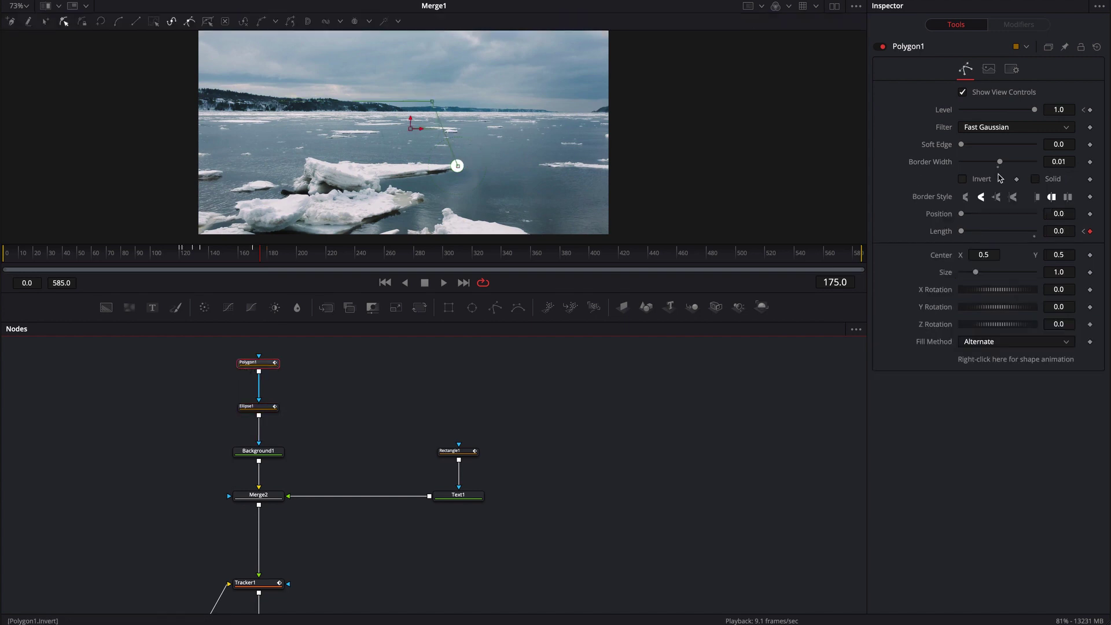
{"action": "left_click", "coordinate": [1090, 110]}
Set Polygon1's Level to 0.0 on frame 177 to hide the remaining end of the line
{"action": "key", "text": "Right"}
{"action": "key", "text": "Right"}
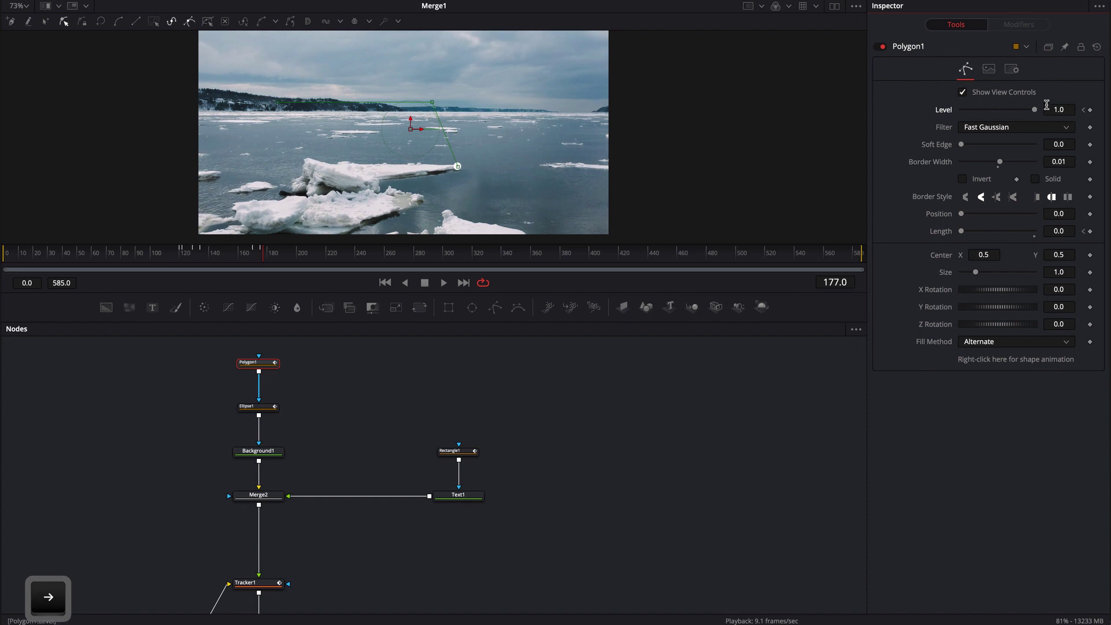
{"action": "left_click_drag", "start_coordinate": [1034, 110], "coordinate": [938, 112]}
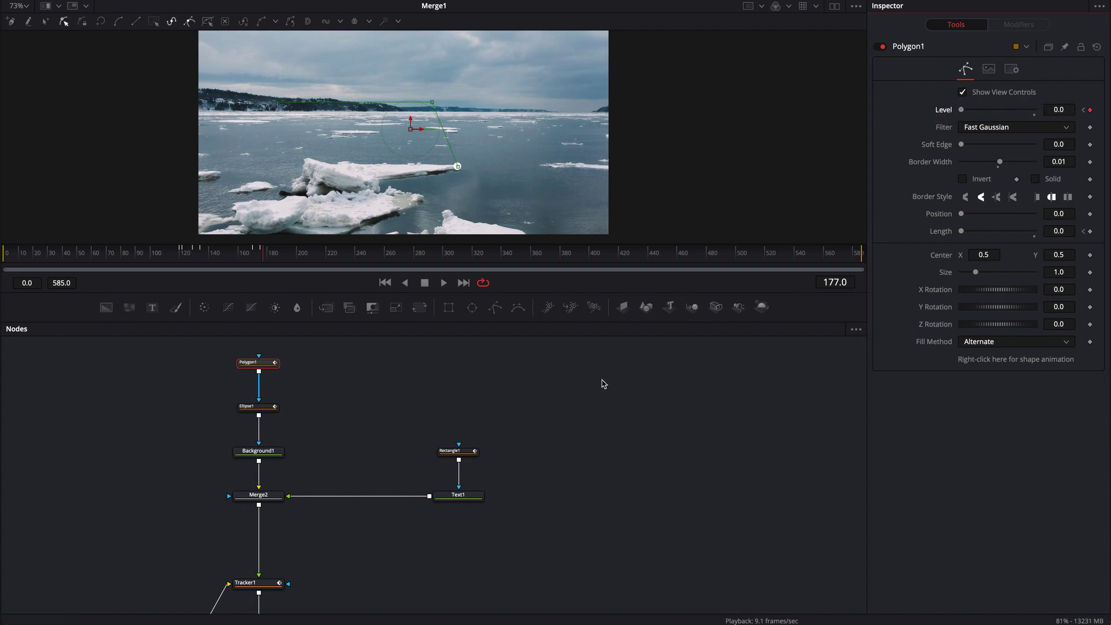
Play the finished callout on the Edit page timeline, and park the playhead at 00:00:05:01 to inspect the full text
{"action": "key", "text": "space"}
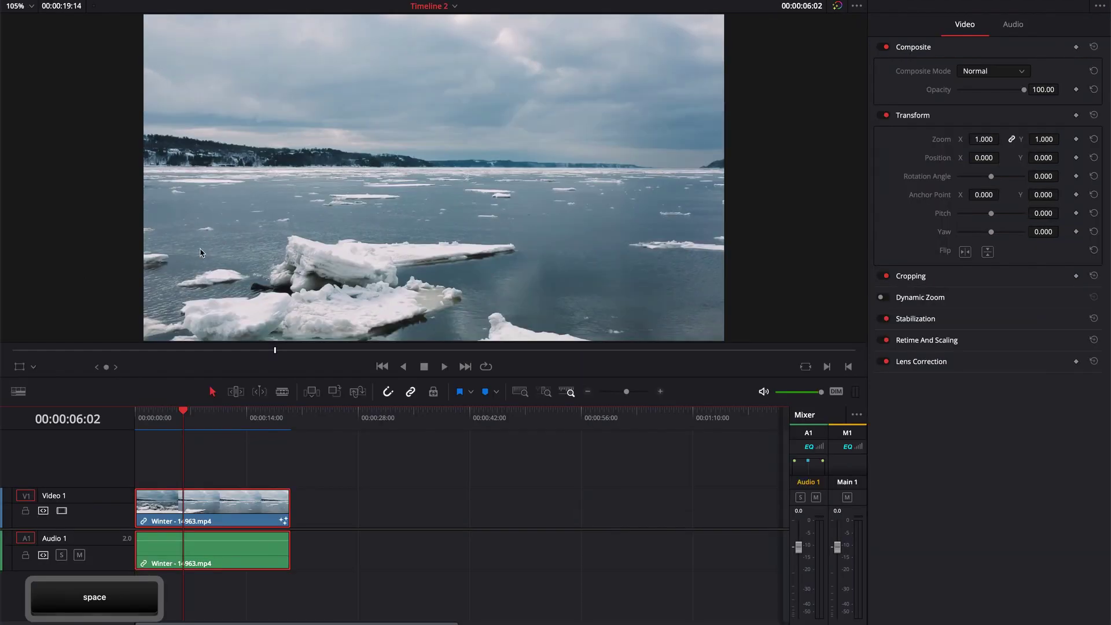
{"action": "left_click_drag", "start_coordinate": [171, 408], "coordinate": [175, 410]}
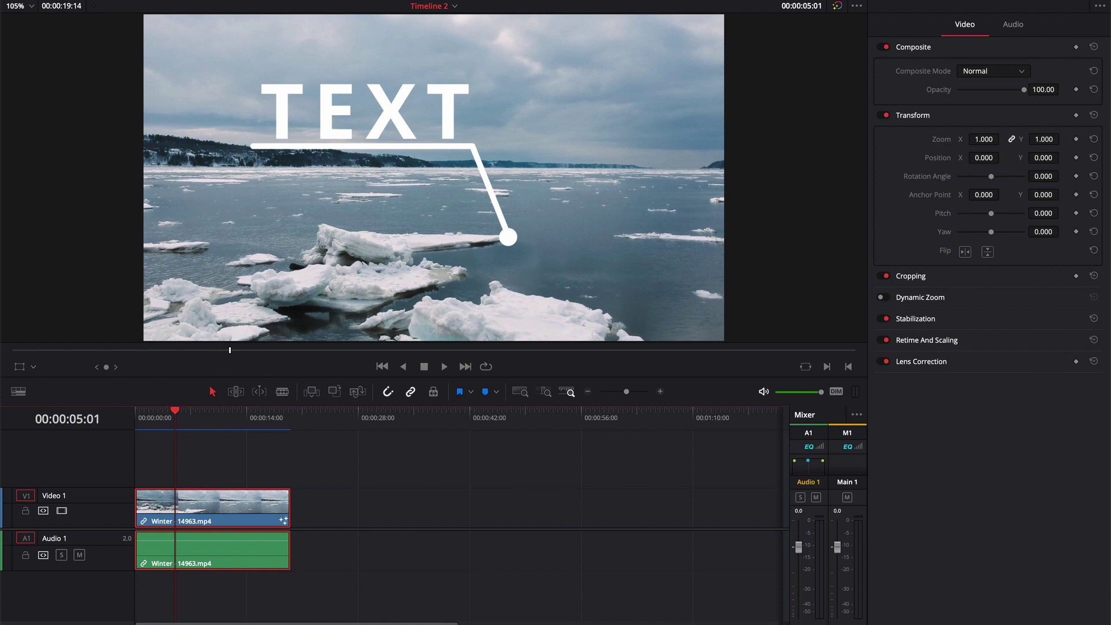
Set the Soft Edge of the Rectangle1 text mask to 0.0 in Fusion, and return to the Edit page to check it
{"action": "key", "text": "shift+5"}
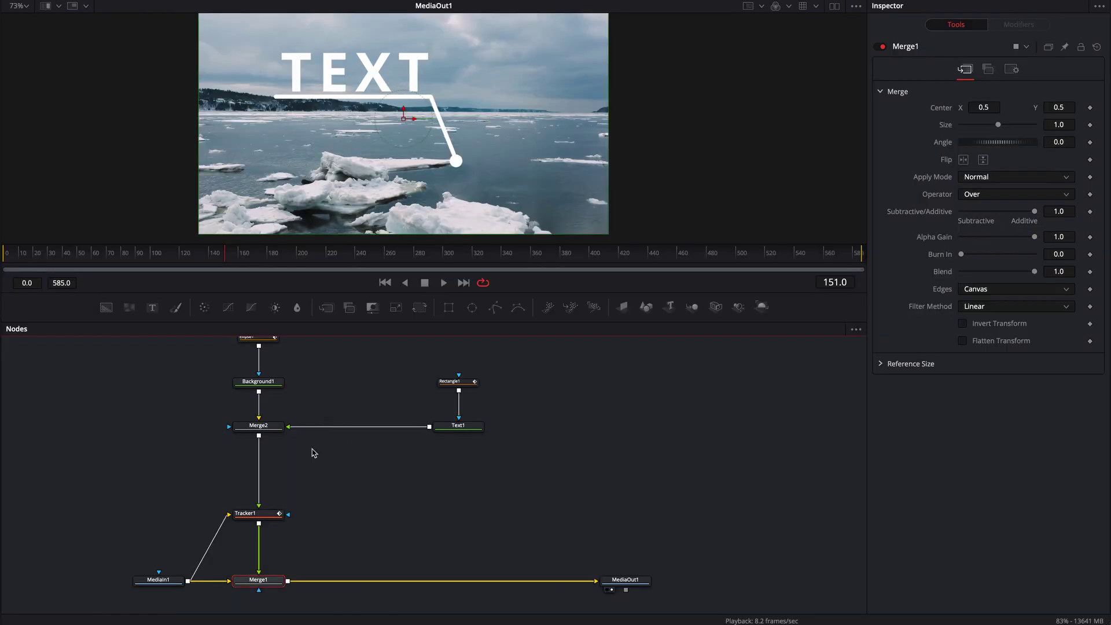
{"action": "left_click_drag", "start_coordinate": [426, 454], "coordinate": [415, 481]}
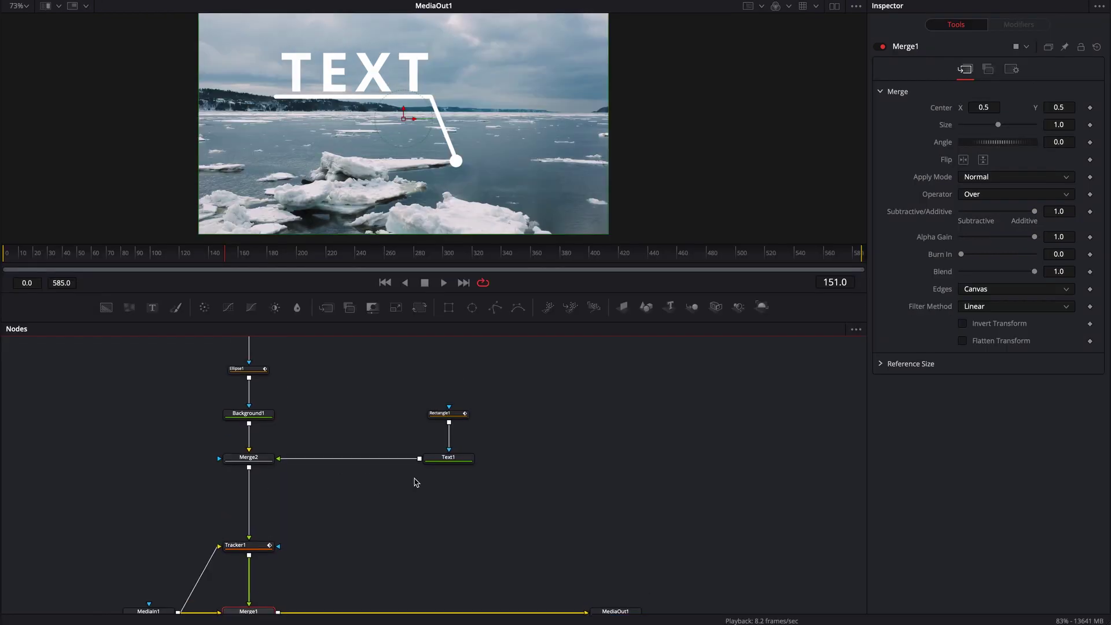
{"action": "left_click", "coordinate": [456, 415]}
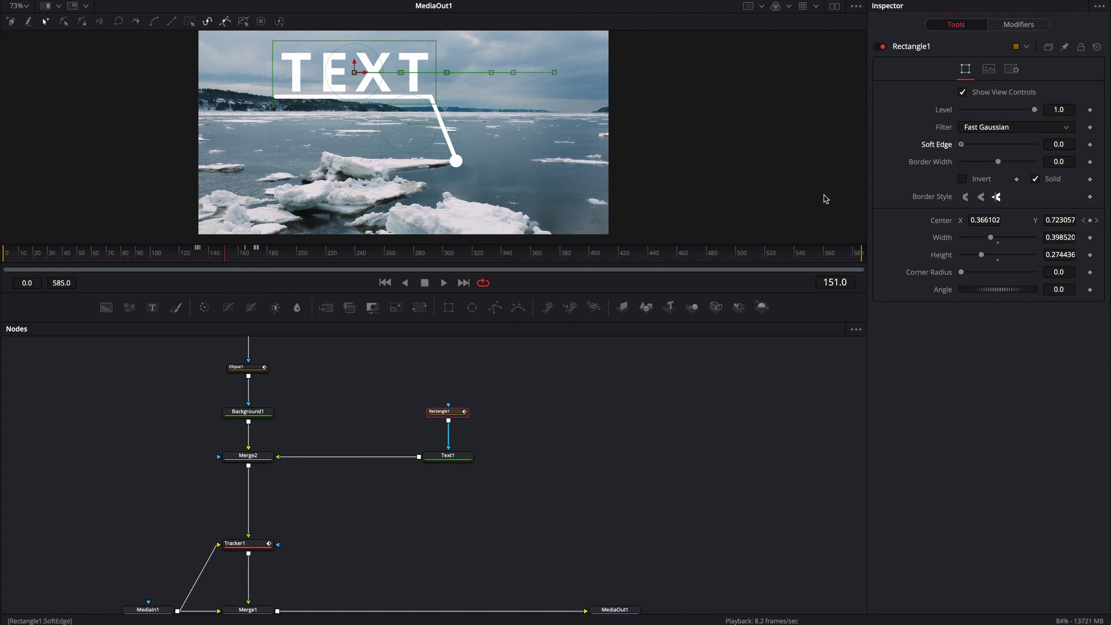
{"action": "left_click", "coordinate": [608, 429]}
{"action": "key", "text": "shift+4"}
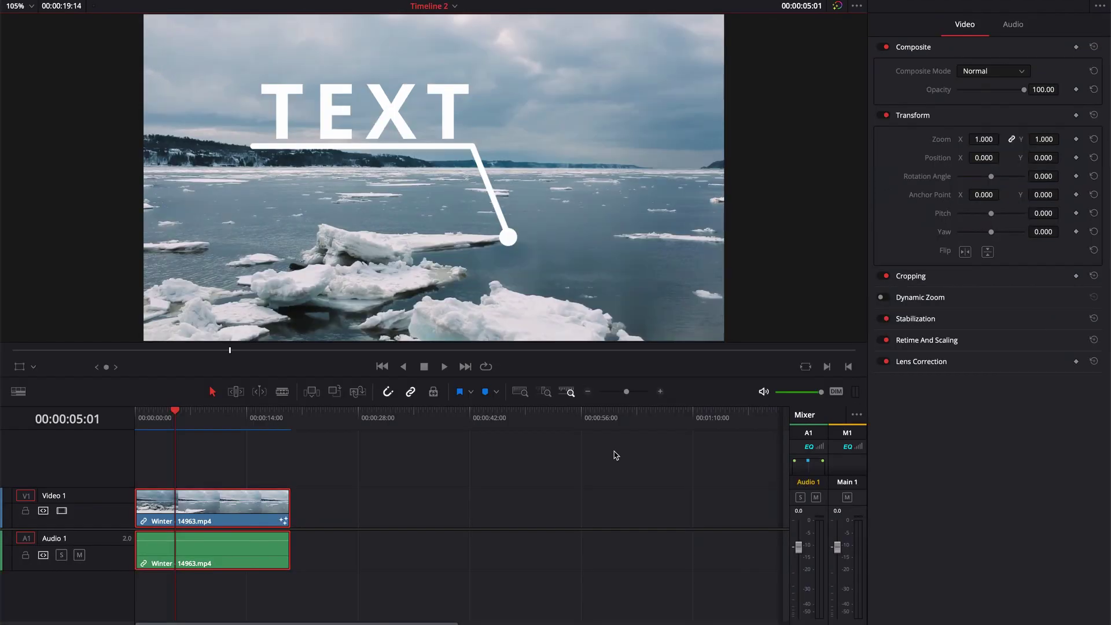
Back in Fusion, select all callout nodes above the tracker: Polygon1, Ellipse1, Background1, Merge2, Rectangle1 and Text1
{"action": "key", "text": "shift+5"}
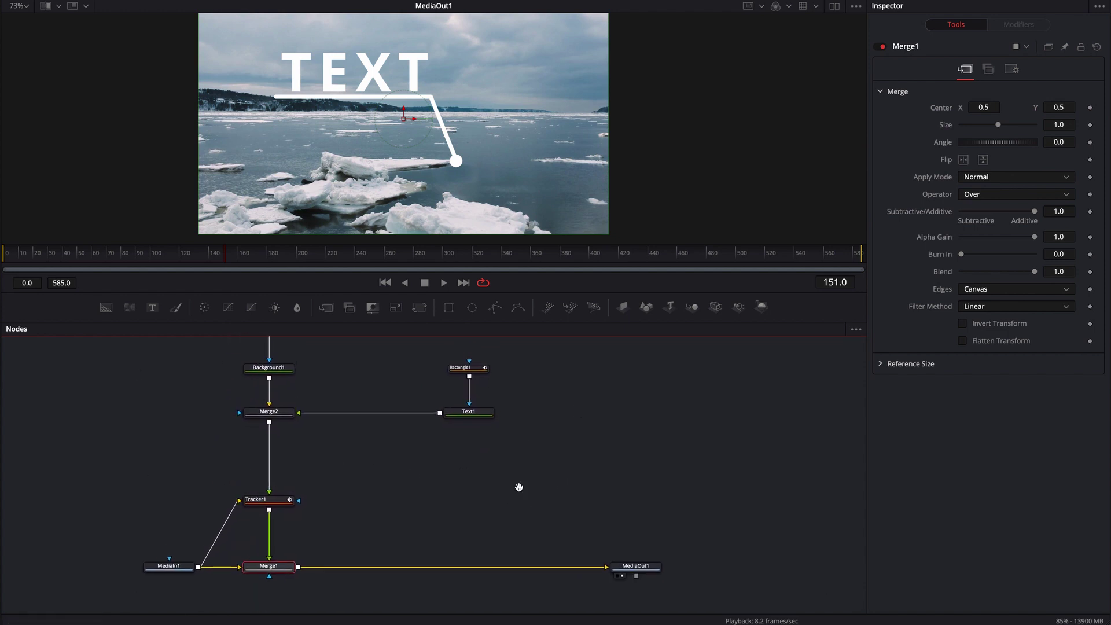
{"action": "left_click_drag", "start_coordinate": [584, 546], "coordinate": [221, 357]}
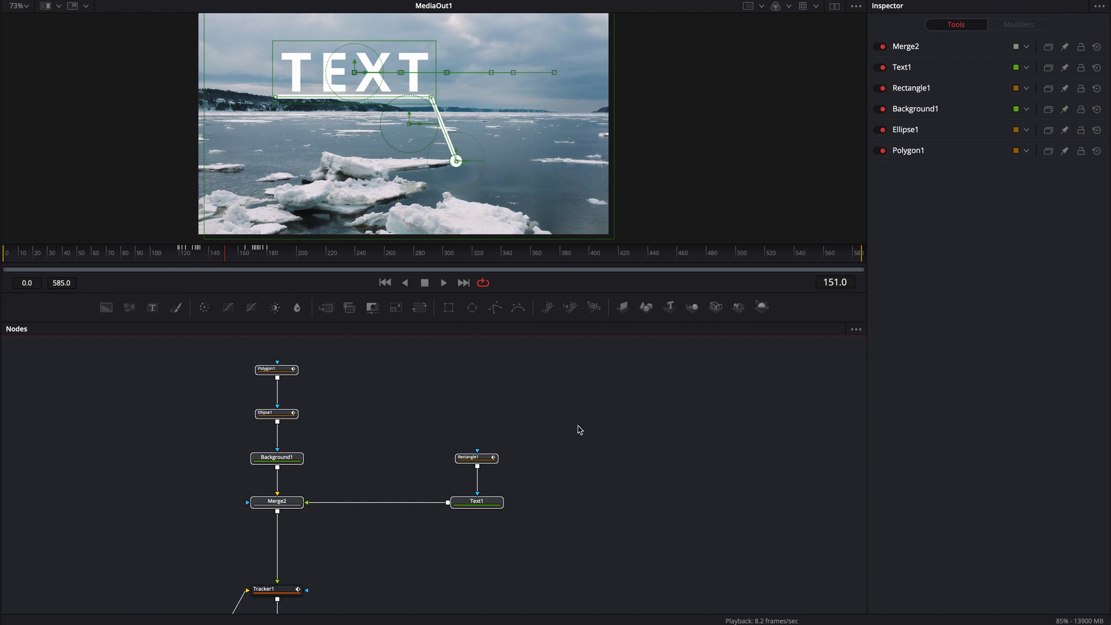
{"action": "scroll", "coordinate": [579, 430], "scroll_direction": "down", "scroll_amount": 2}
{"action": "scroll", "coordinate": [579, 430], "scroll_direction": "right", "scroll_amount": 2}
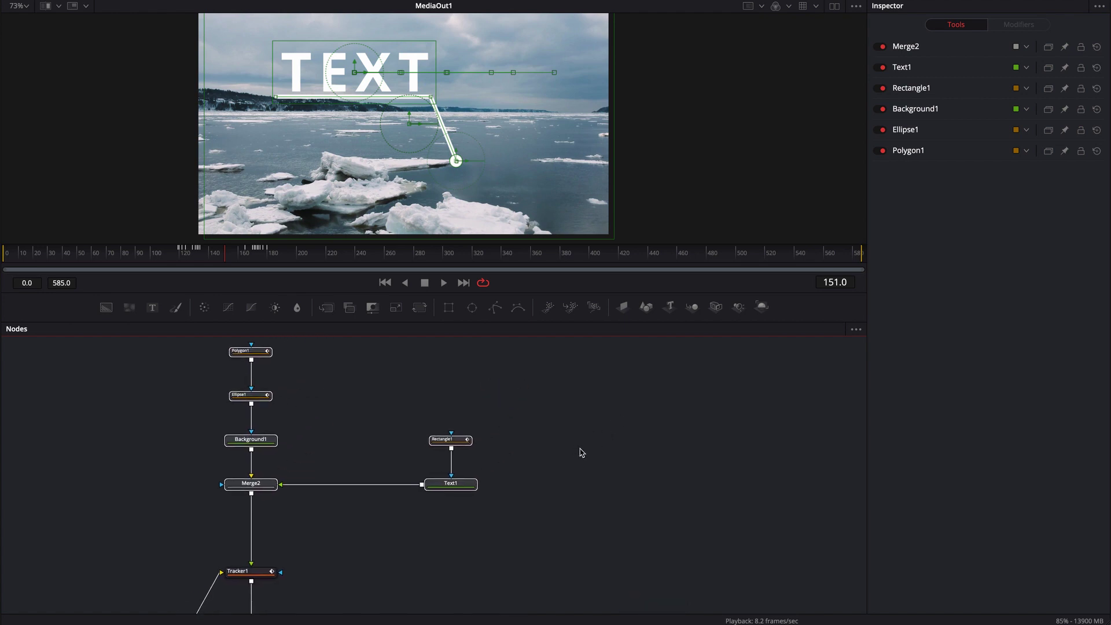